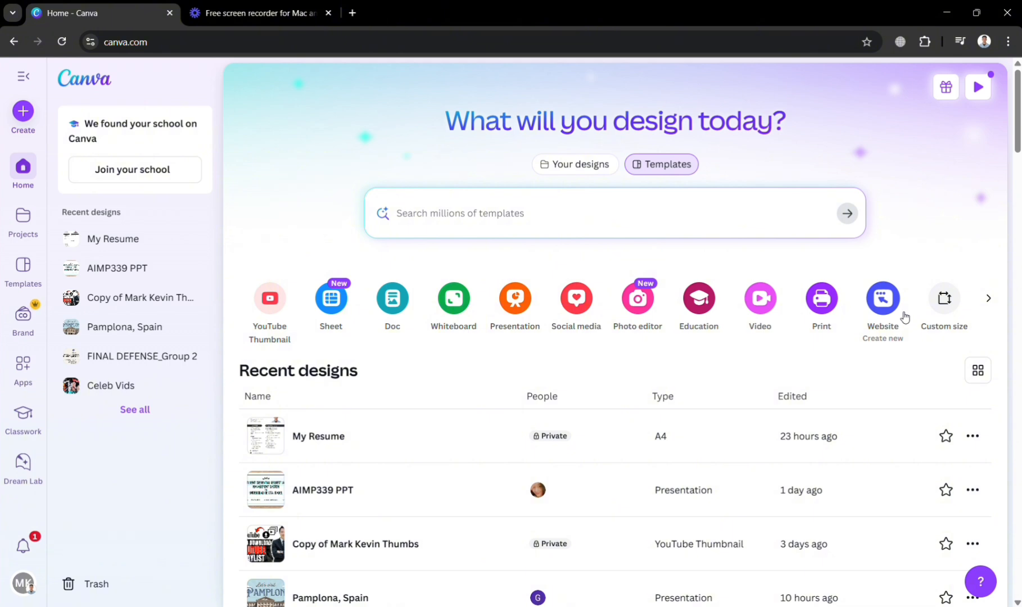
- Look through the Templates, Brand, Apps, Classwork and Dream Lab sections and the notifications
left_click(24, 78)
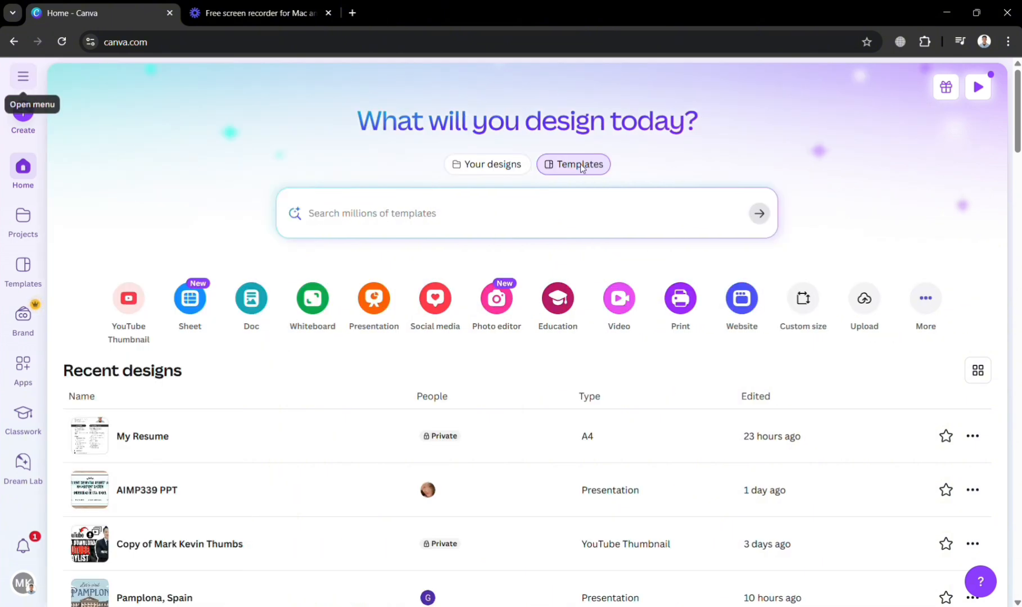
left_click(23, 76)
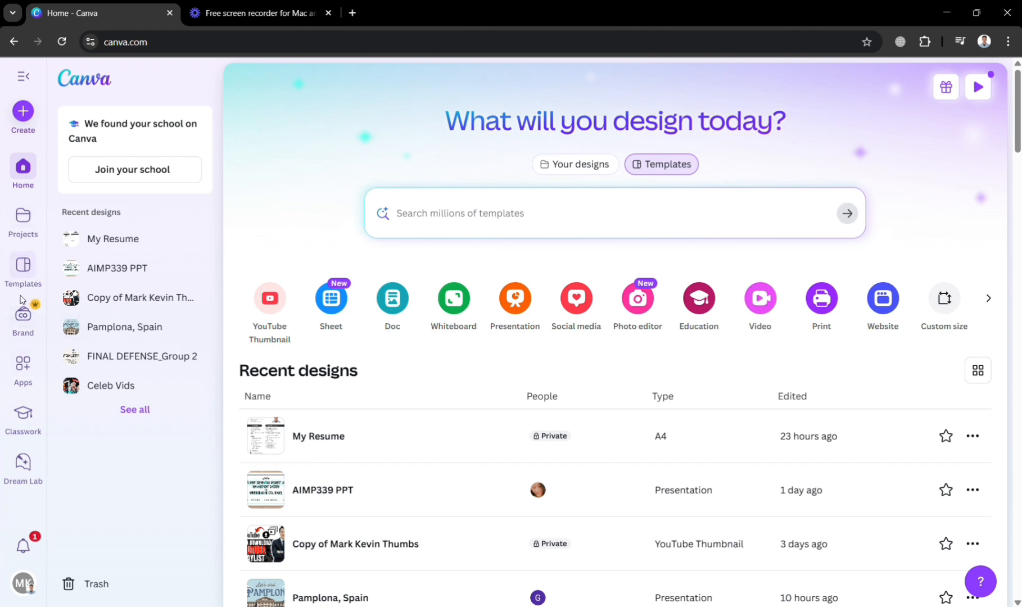
left_click(23, 269)
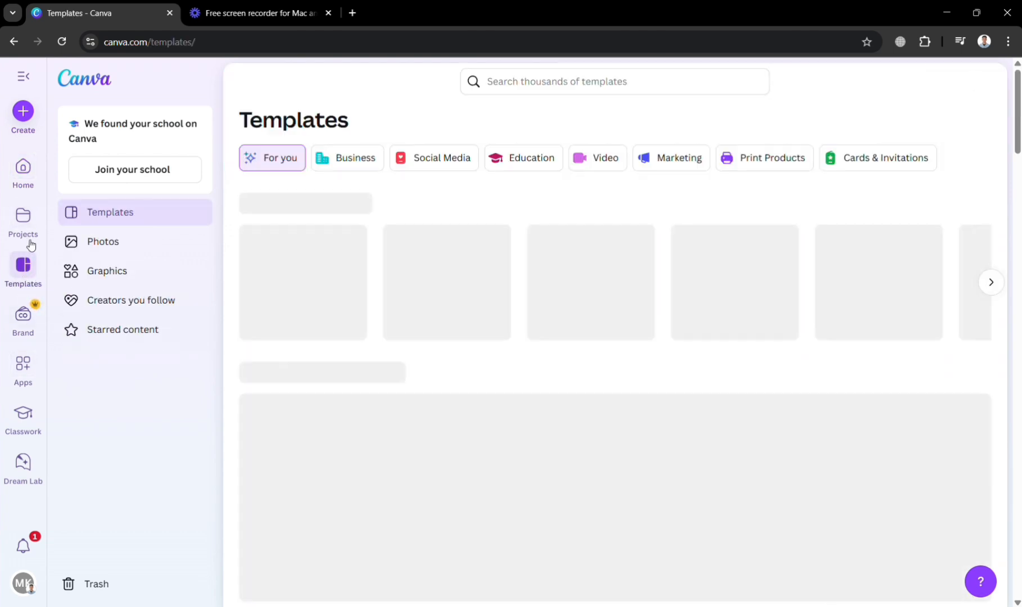
left_click(22, 315)
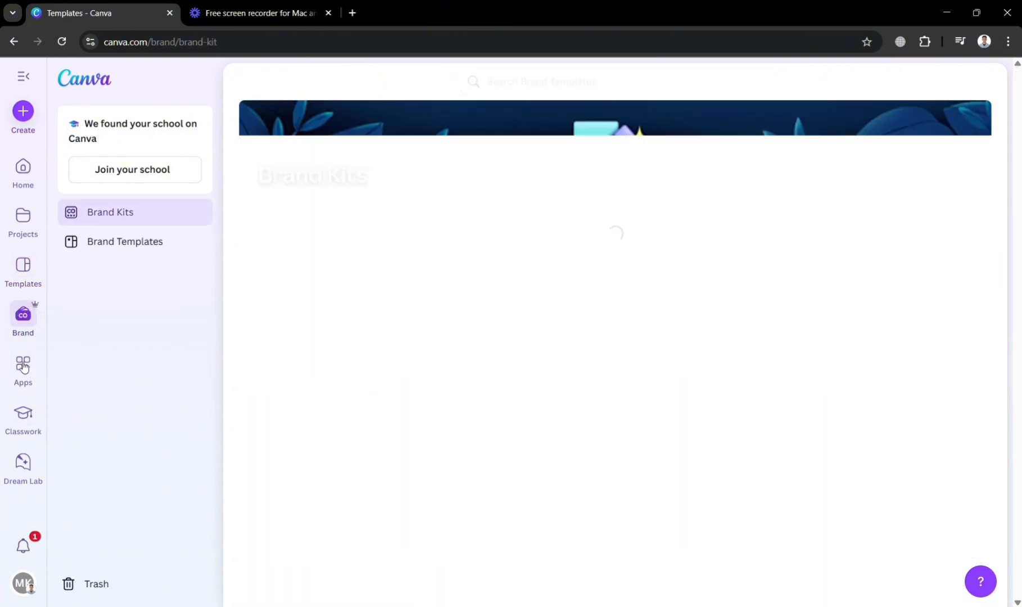
left_click(23, 365)
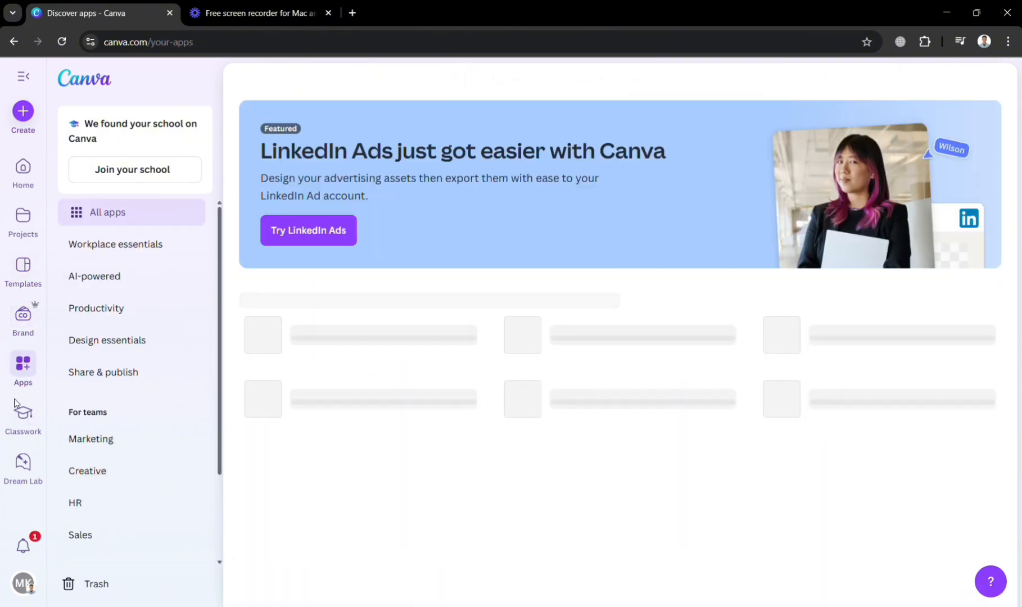
left_click(20, 416)
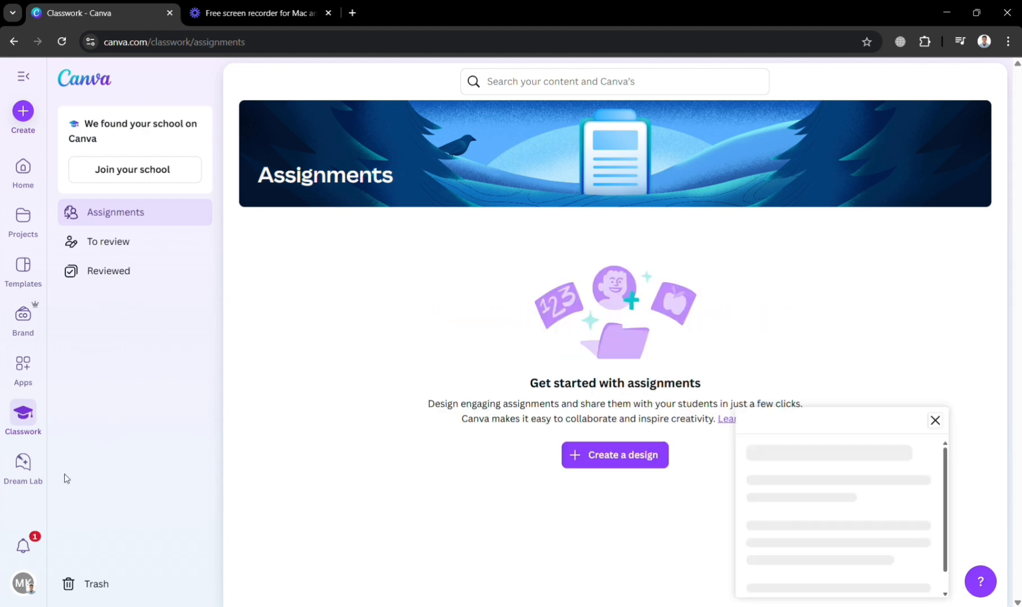
left_click(22, 465)
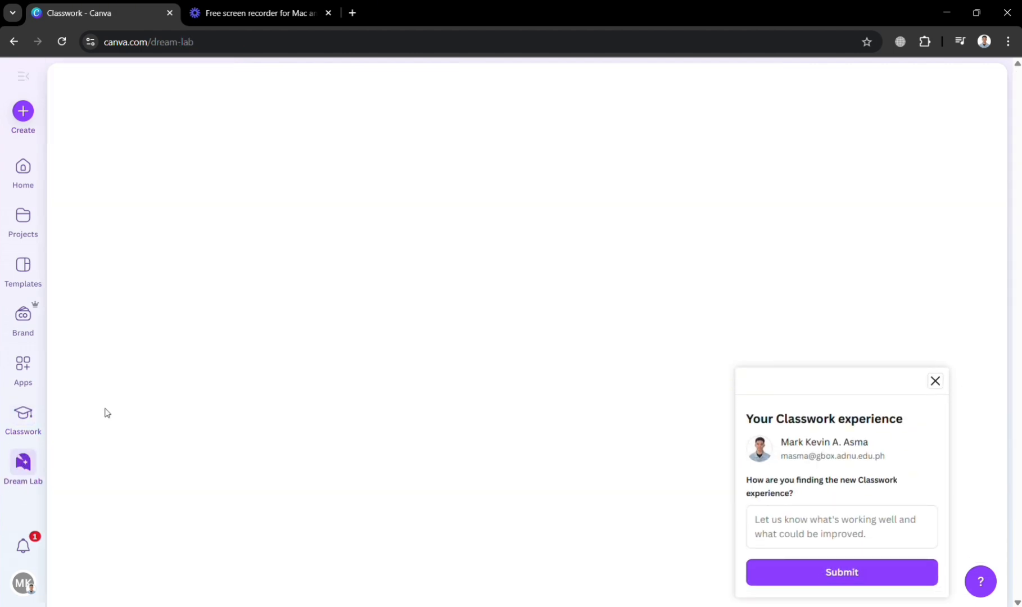
scroll(385, 367, "down", 4)
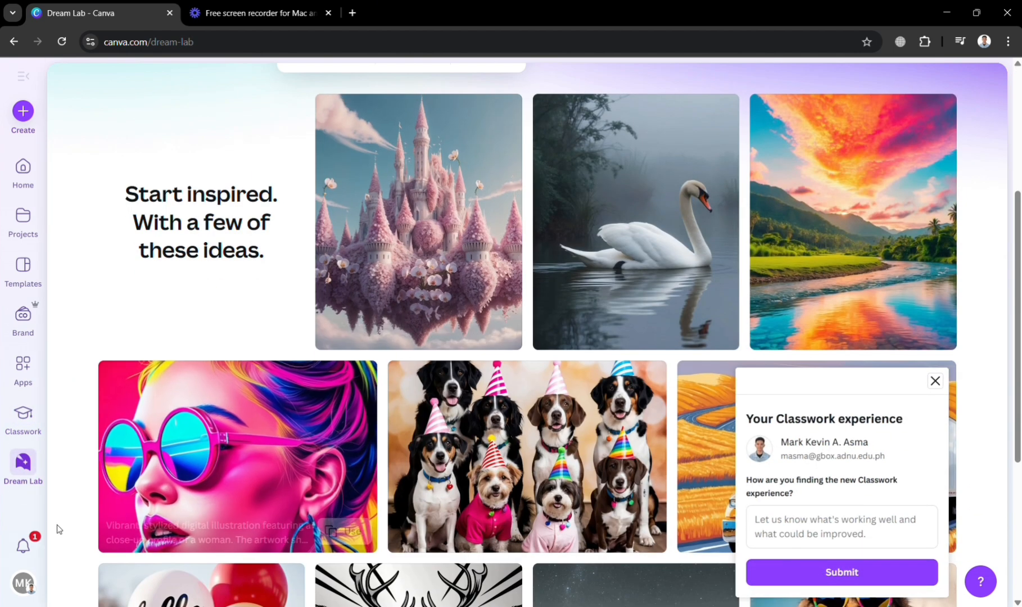
left_click(16, 556)
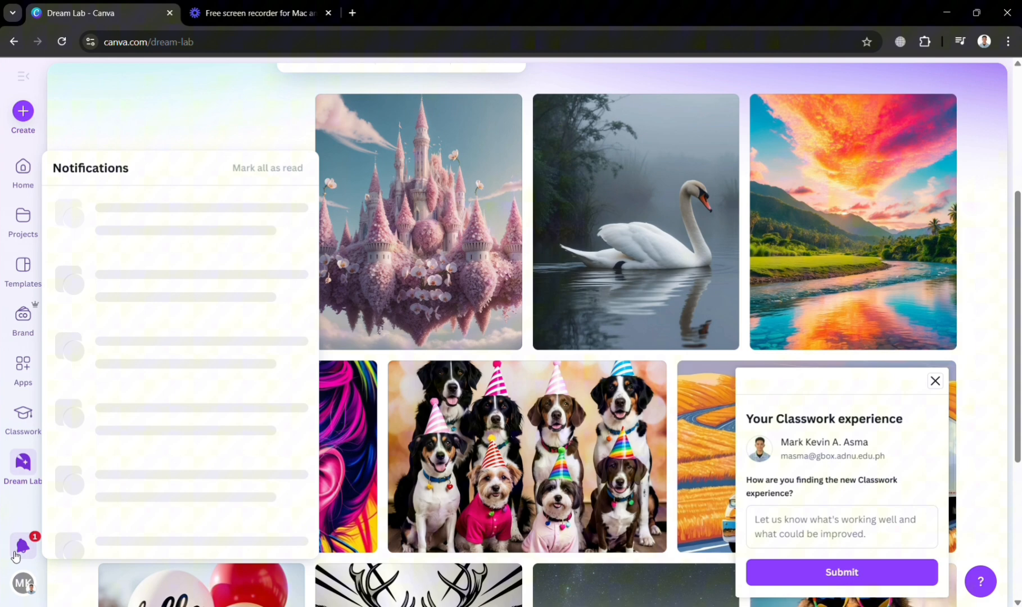
- Open the Projects page, dismiss the Classwork feedback form and look over the existing designs
left_click(23, 229)
left_click(22, 225)
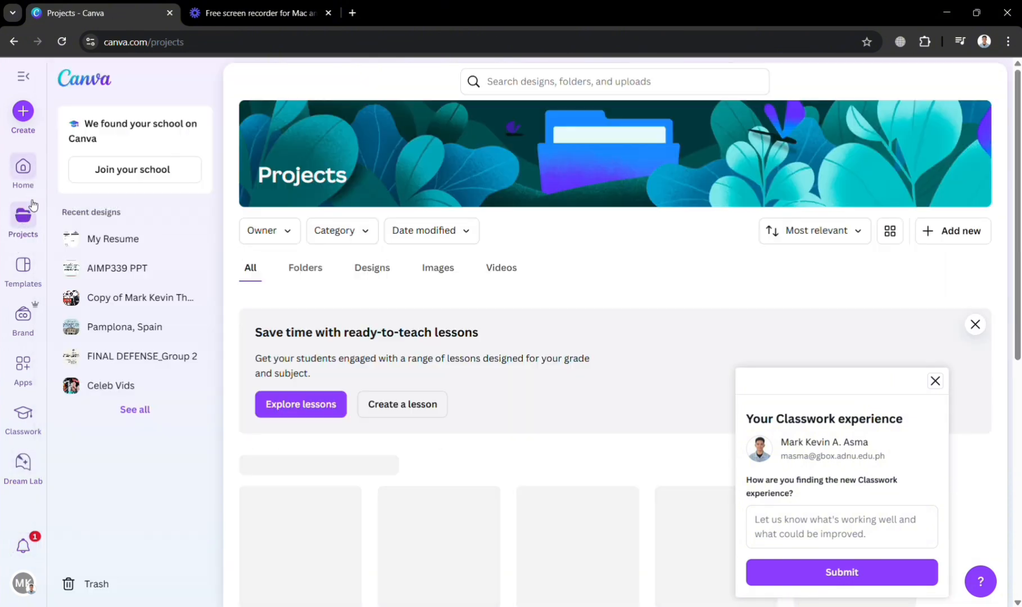
left_click(936, 382)
scroll(665, 546, "down", 15)
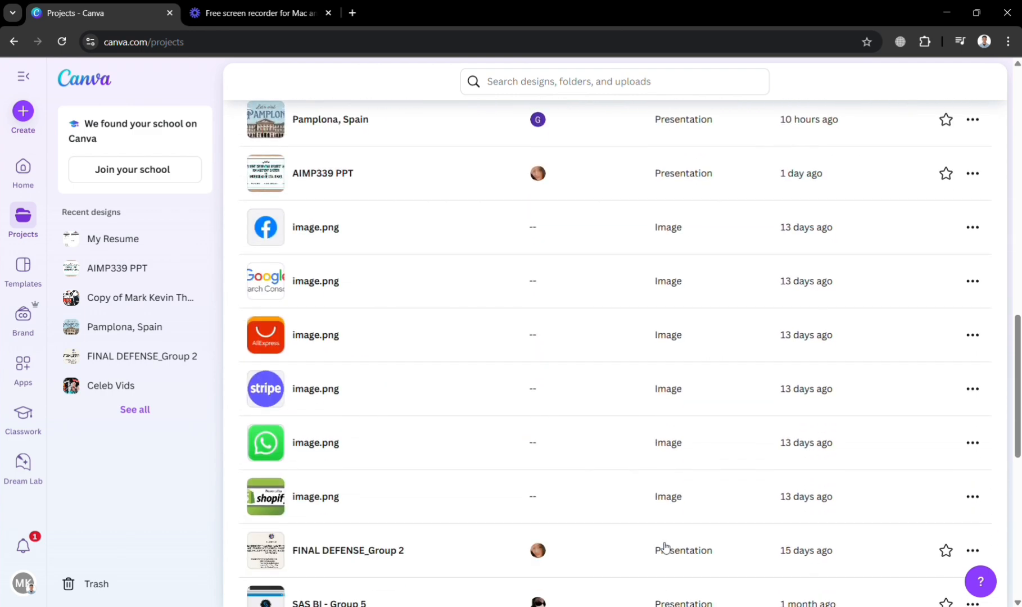
scroll(665, 546, "up", 15)
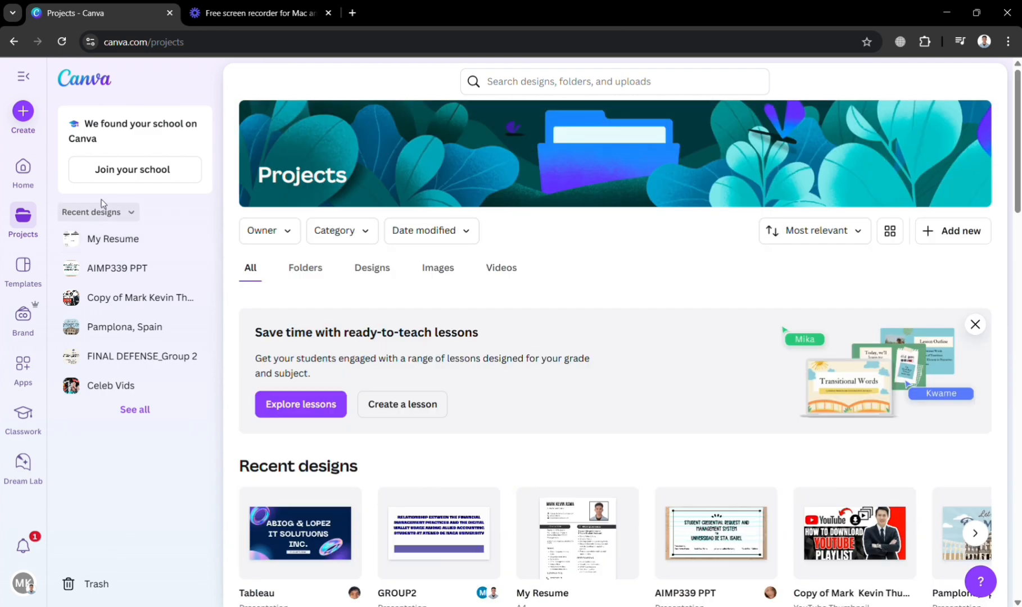
- Return to the home page and search the templates for "website"
left_click(23, 169)
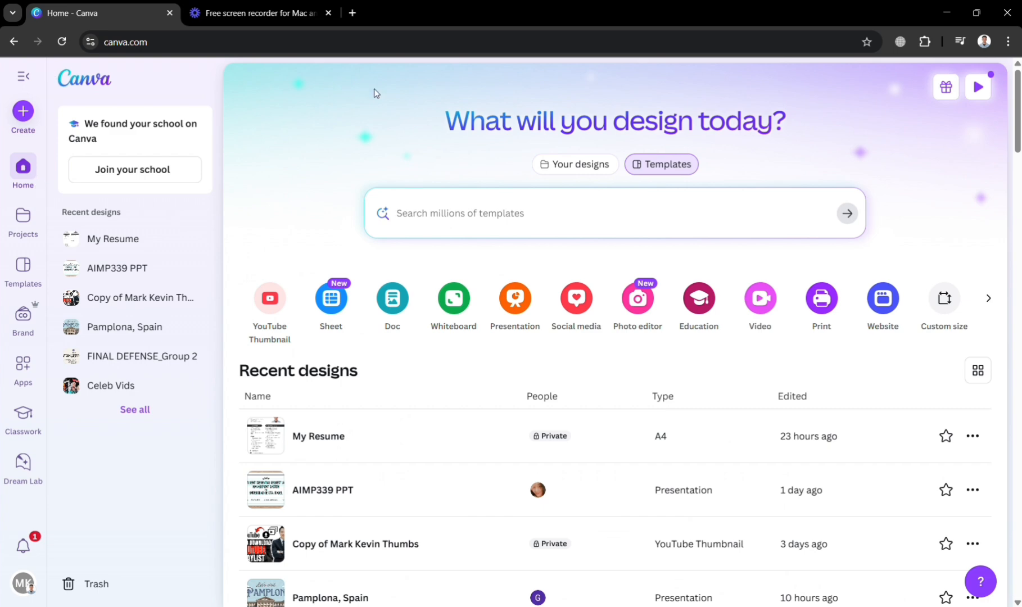
scroll(370, 233, "down", 1)
scroll(370, 233, "up", 1)
left_click(554, 218)
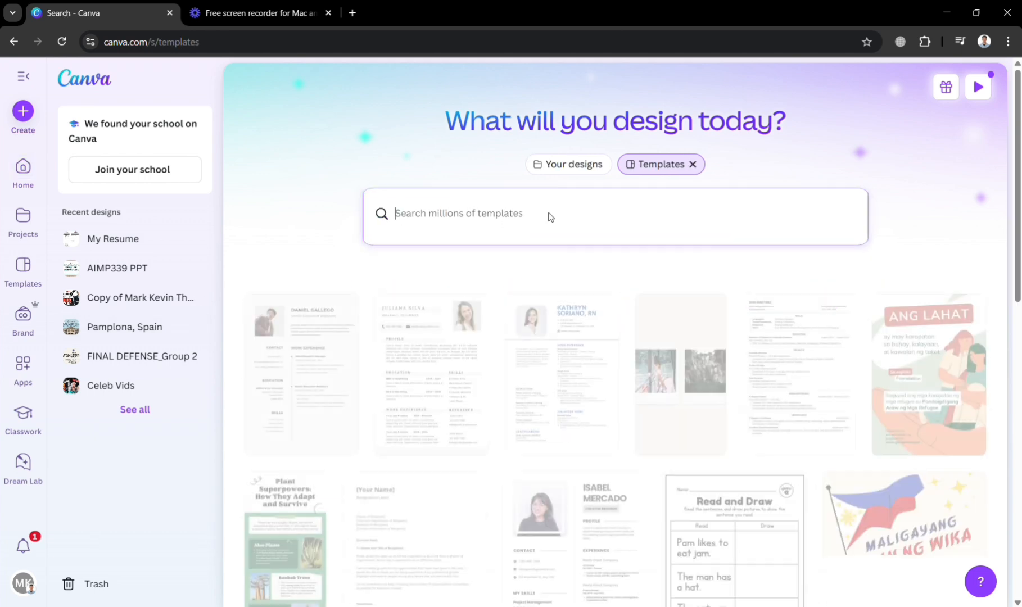
type("website")
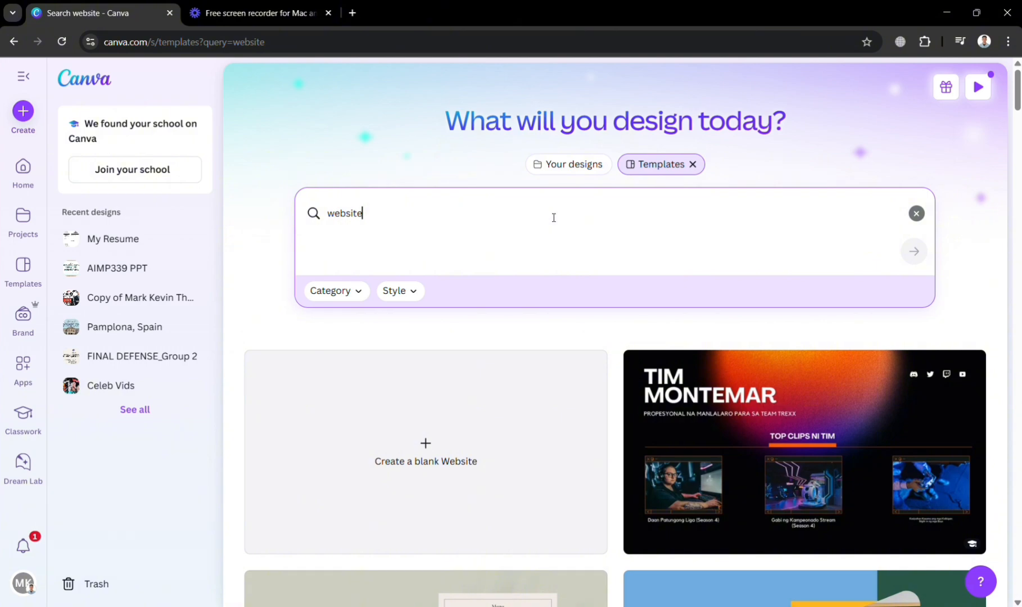
- Browse the website templates, create a blank Website design and dismiss the tip about adding sections
scroll(644, 380, "down", 5)
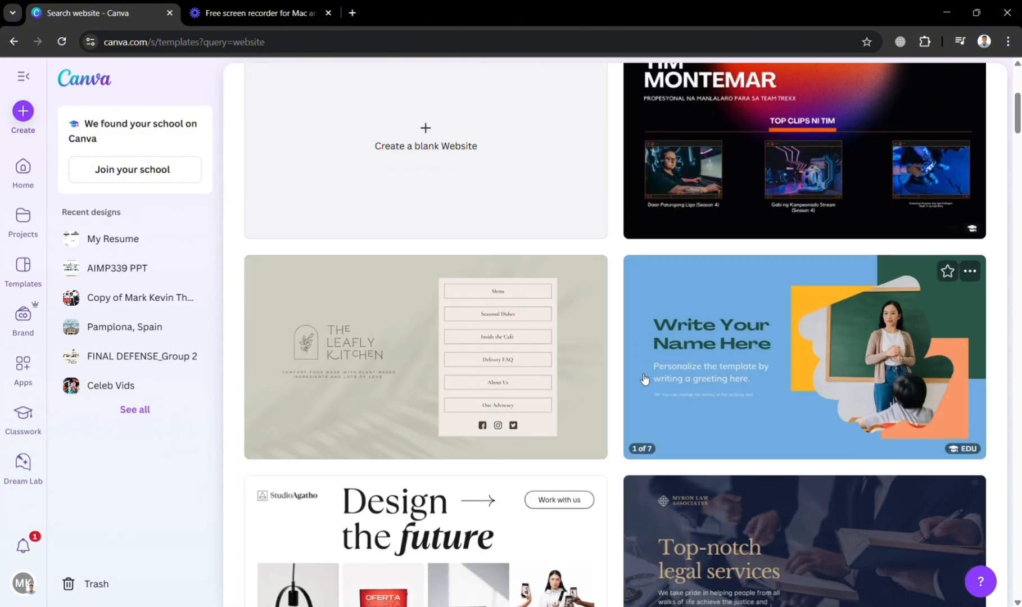
scroll(803, 442, "down", 8)
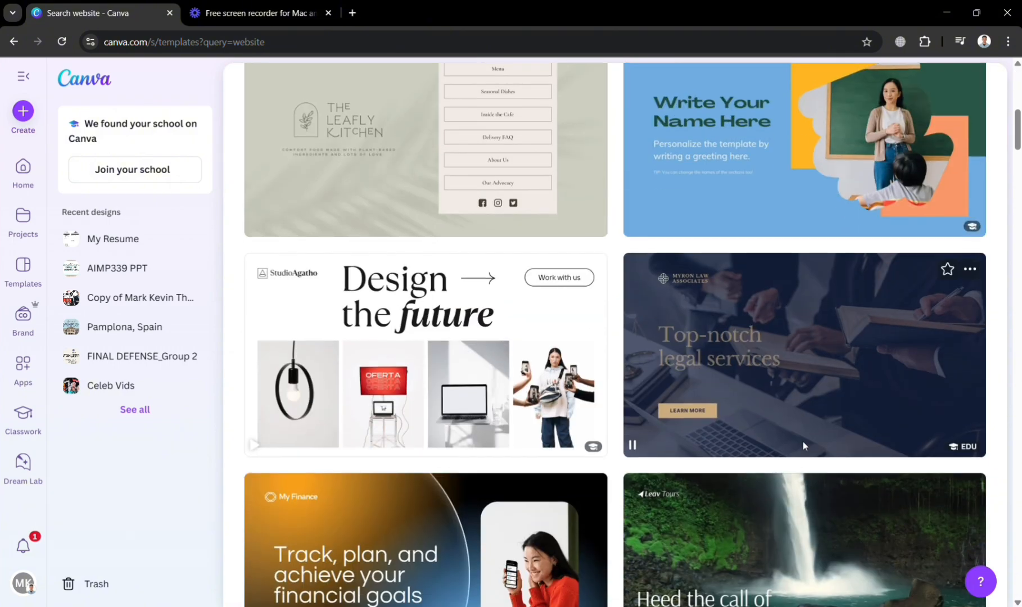
scroll(807, 447, "up", 13)
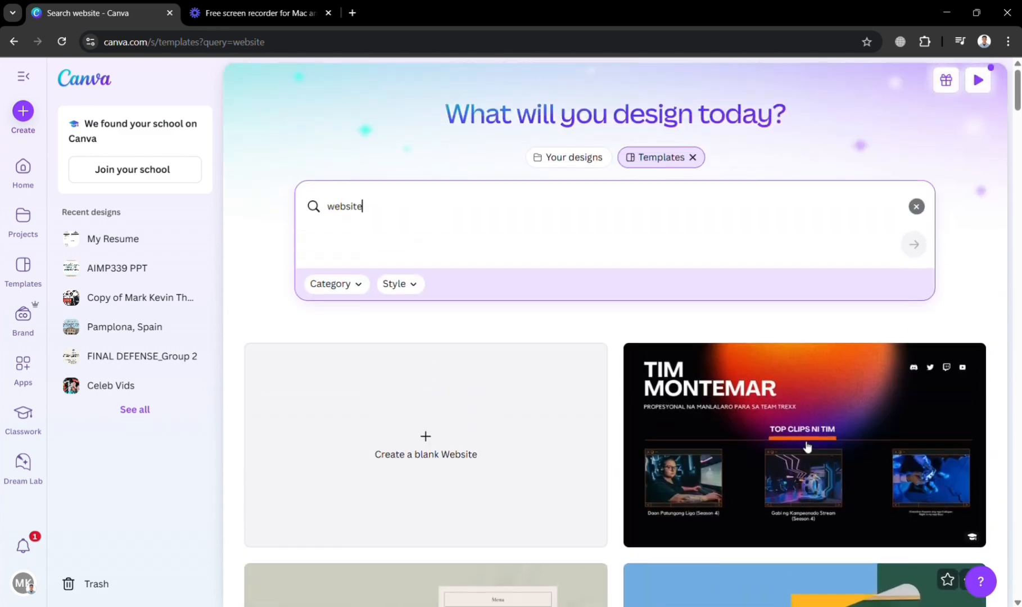
left_click(410, 462)
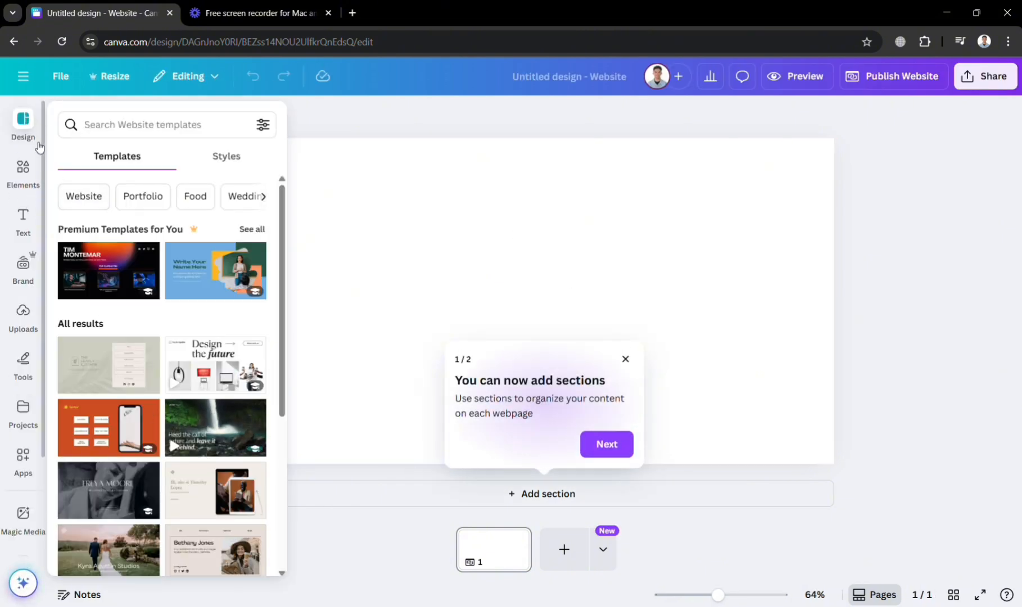
left_click(626, 360)
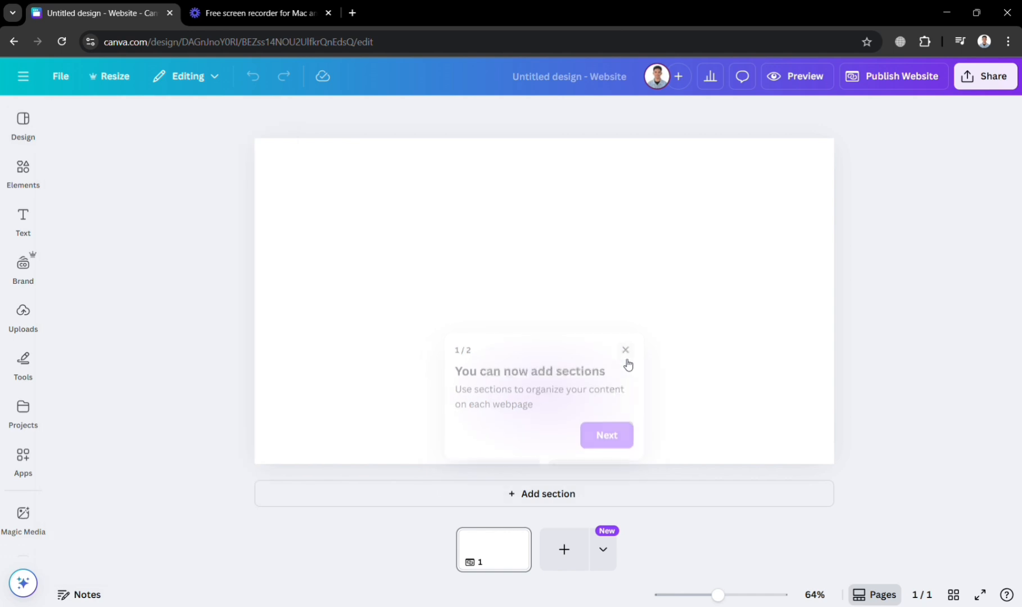
- Search the elements for "mockup" and add the desktop monitor frame to the page
left_click(24, 162)
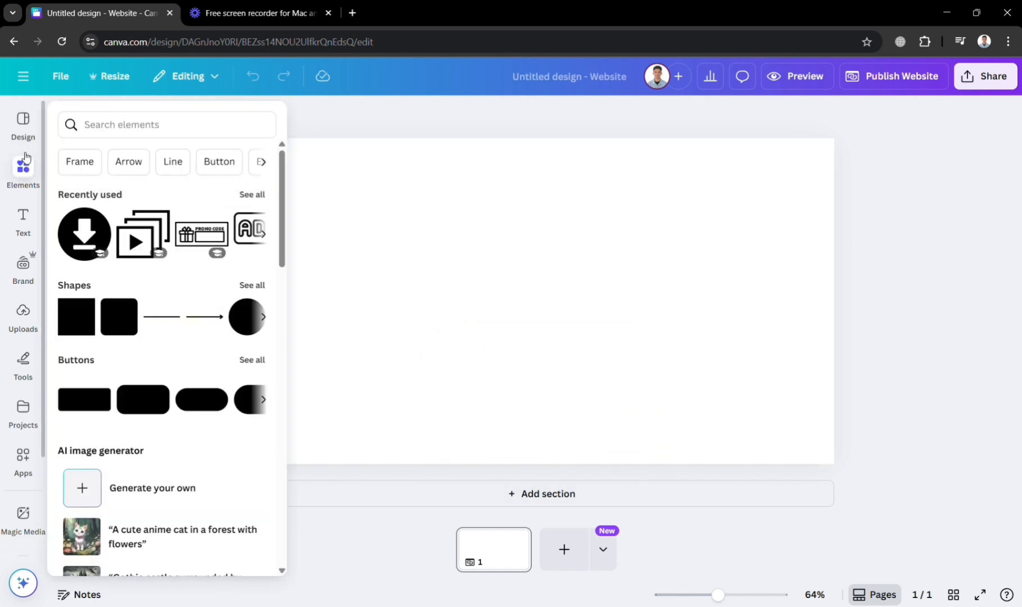
left_click(96, 130)
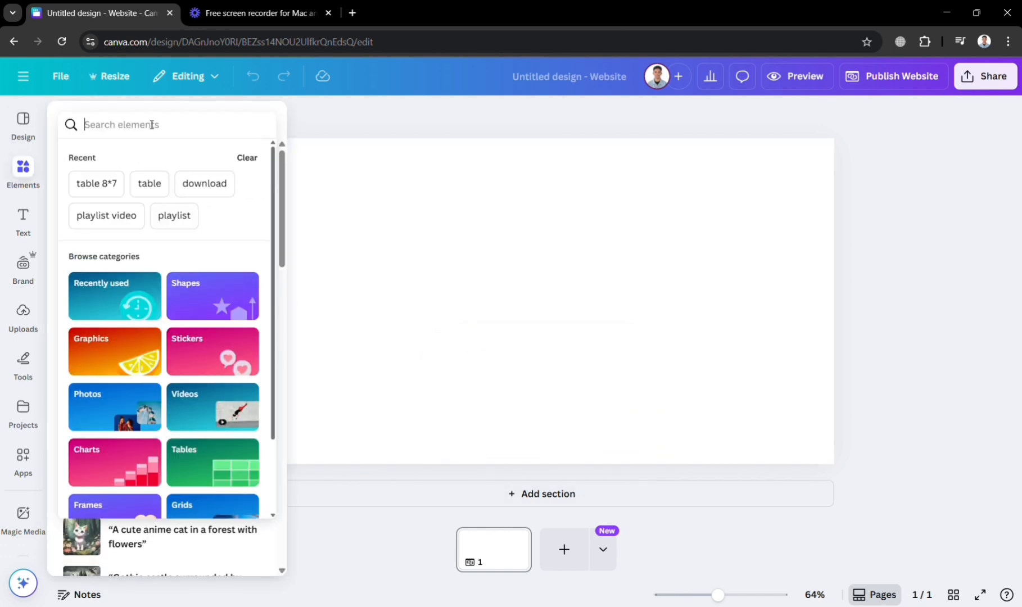
type("mockup")
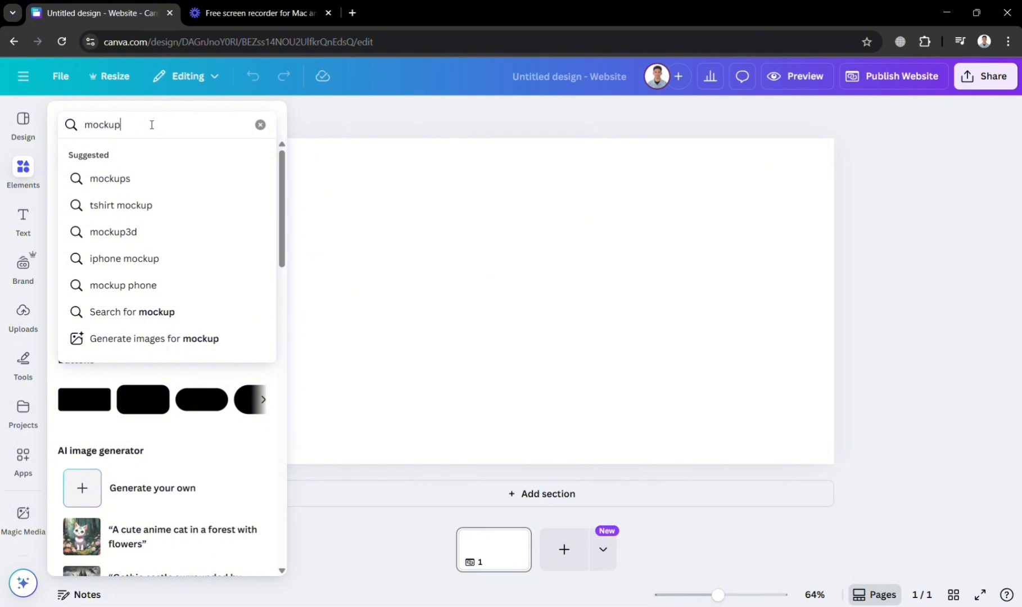
key("Return")
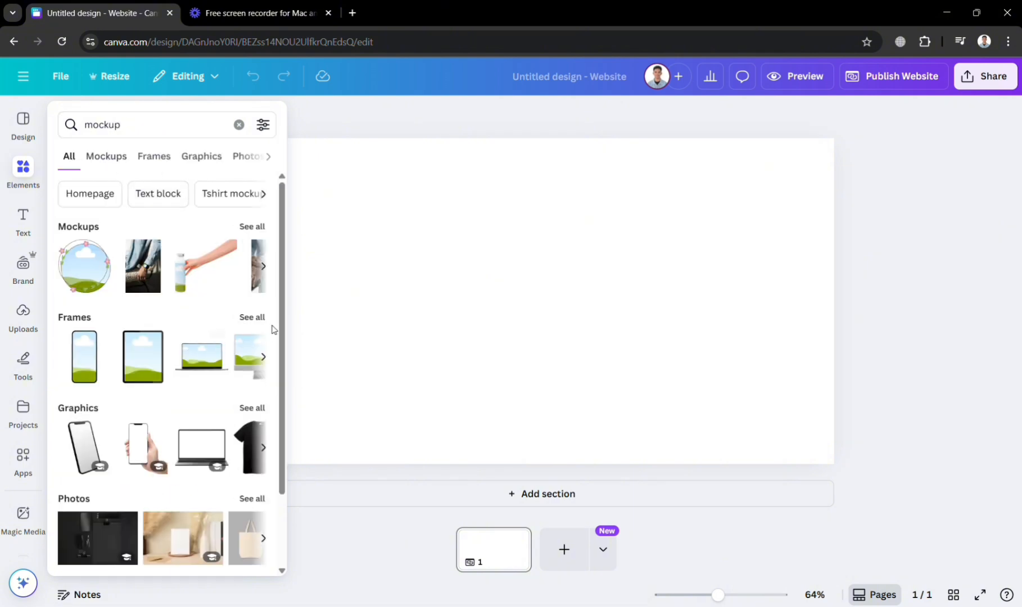
left_click(252, 318)
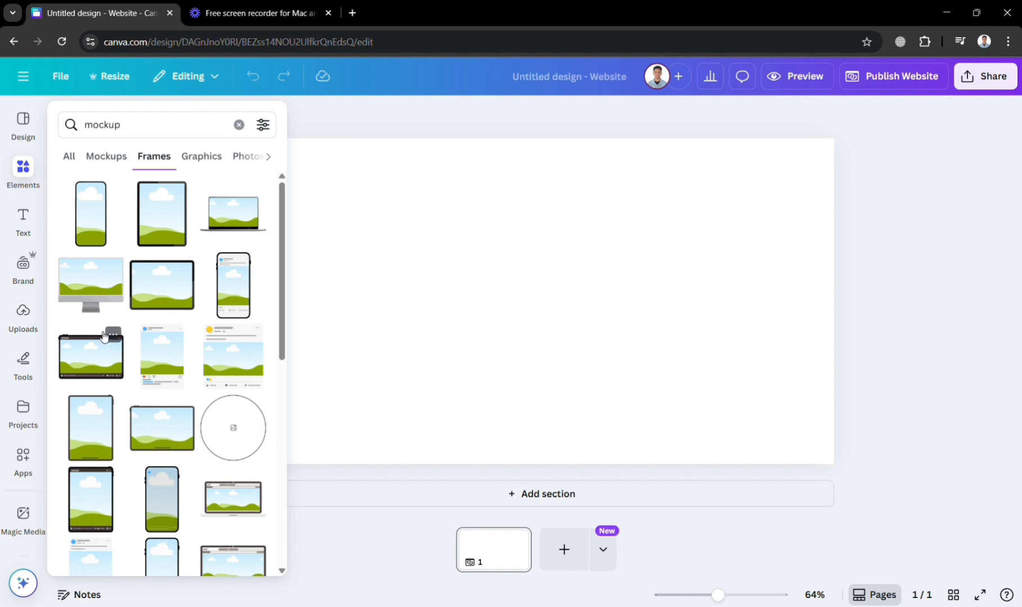
left_click(93, 285)
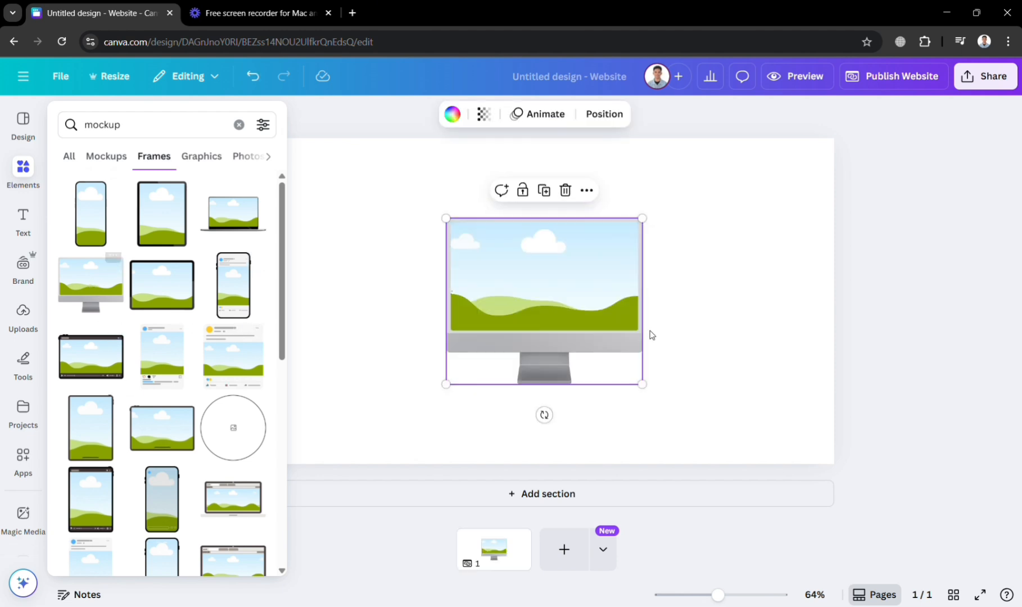
- Set the page background to the green-to-blue linear gradient #cdffd8, #94b9ff after trying the dark and grey gradients
left_click(557, 387)
left_click(376, 374)
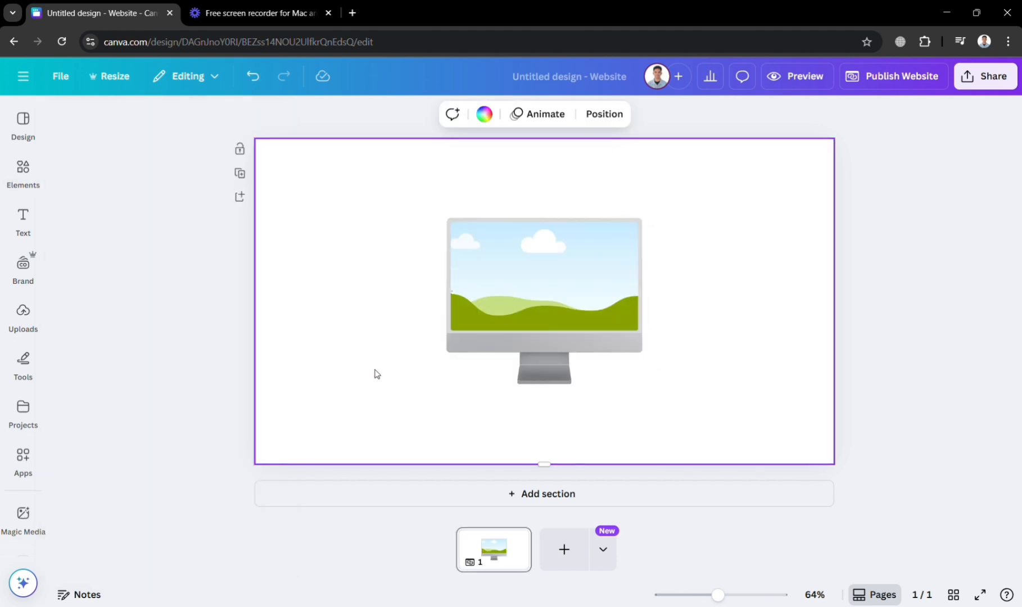
left_click(485, 114)
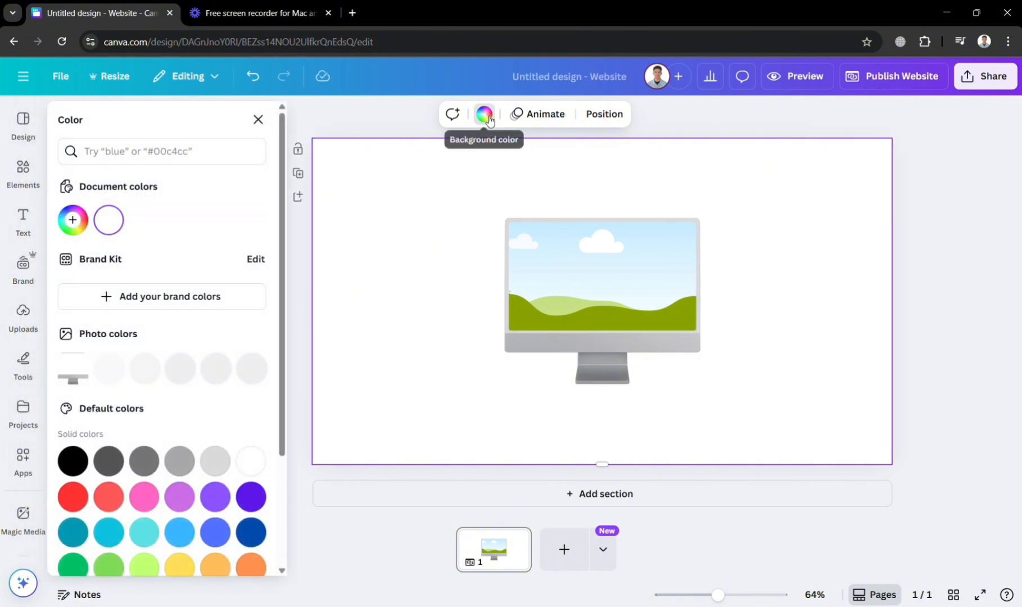
scroll(179, 496, "down", 3)
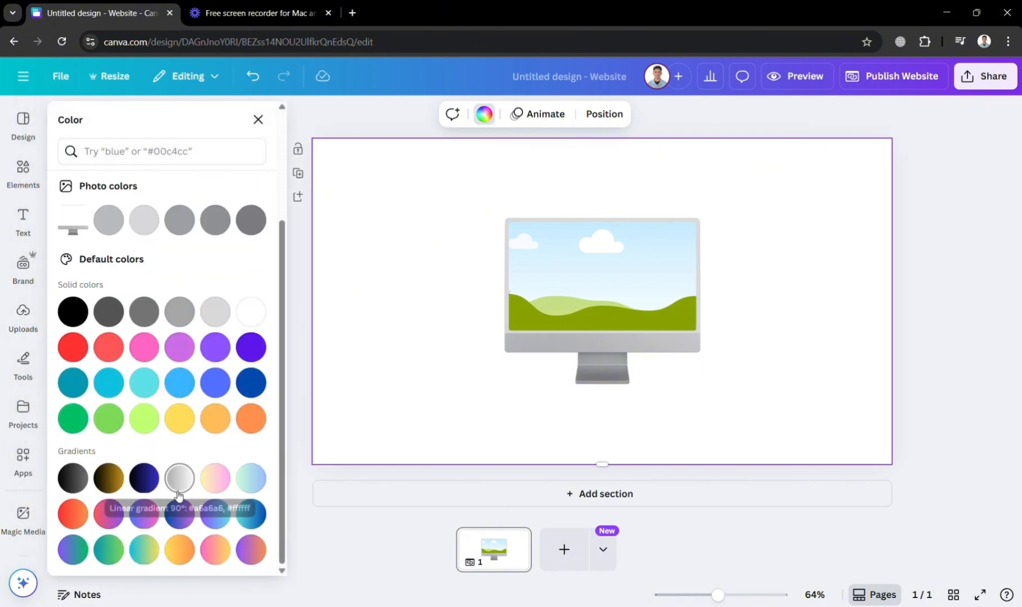
left_click(113, 480)
left_click(73, 479)
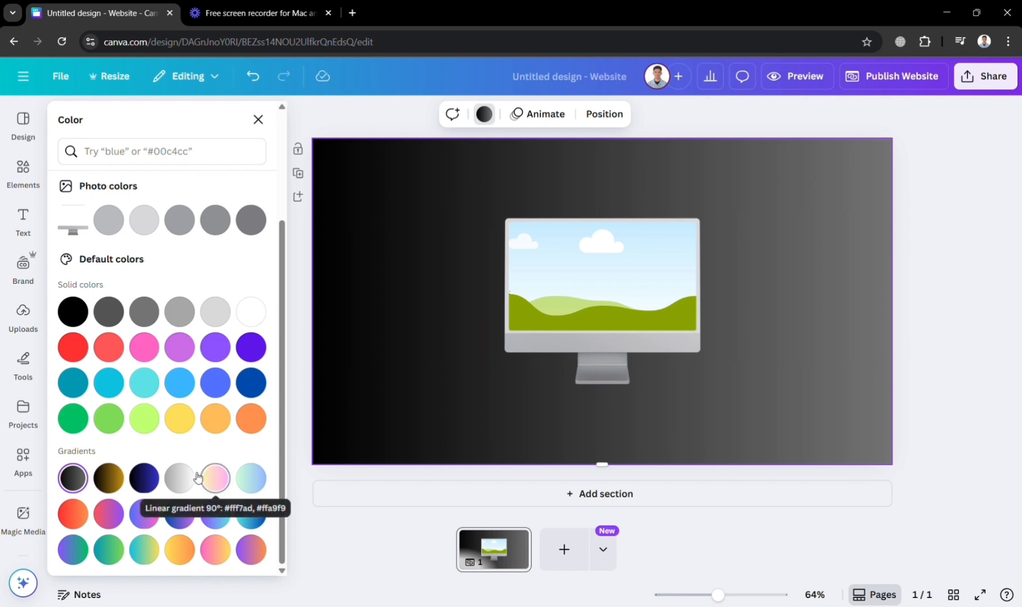
left_click(179, 479)
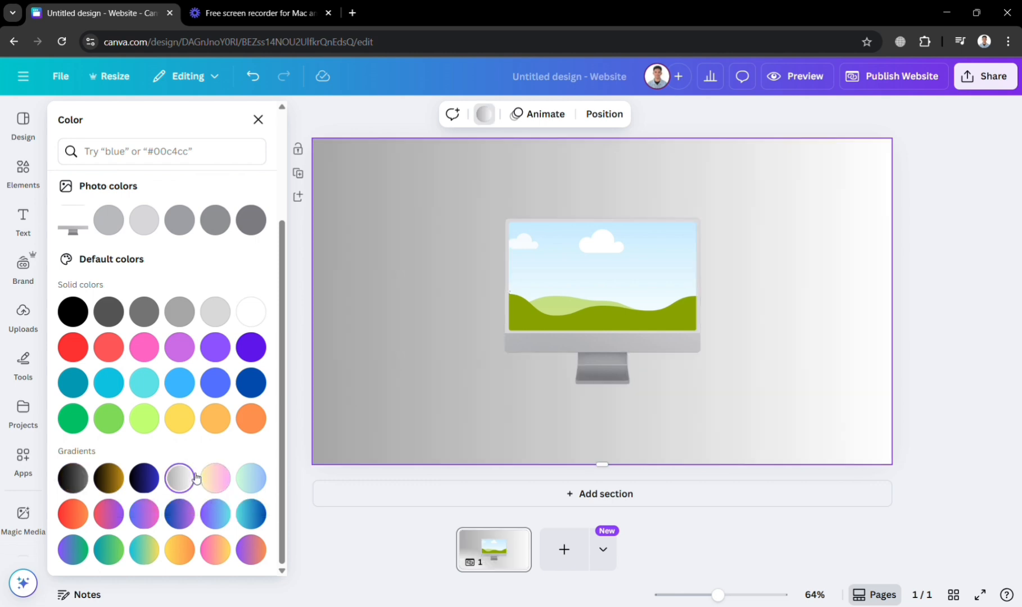
left_click(262, 477)
scroll(234, 429, "up", 3)
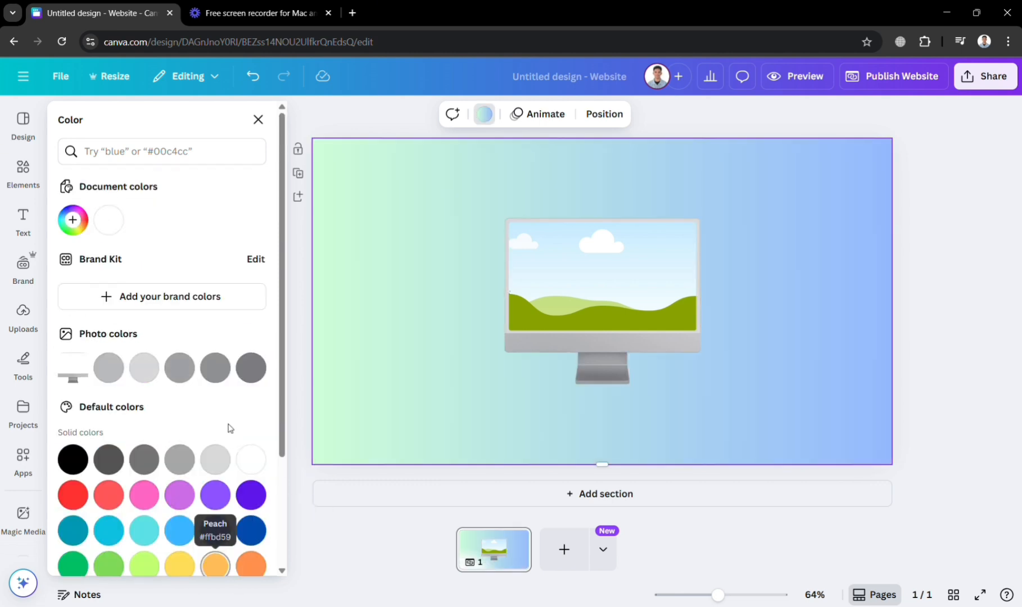
- Replace the previous elements search with a search for "Pc"
left_click(23, 172)
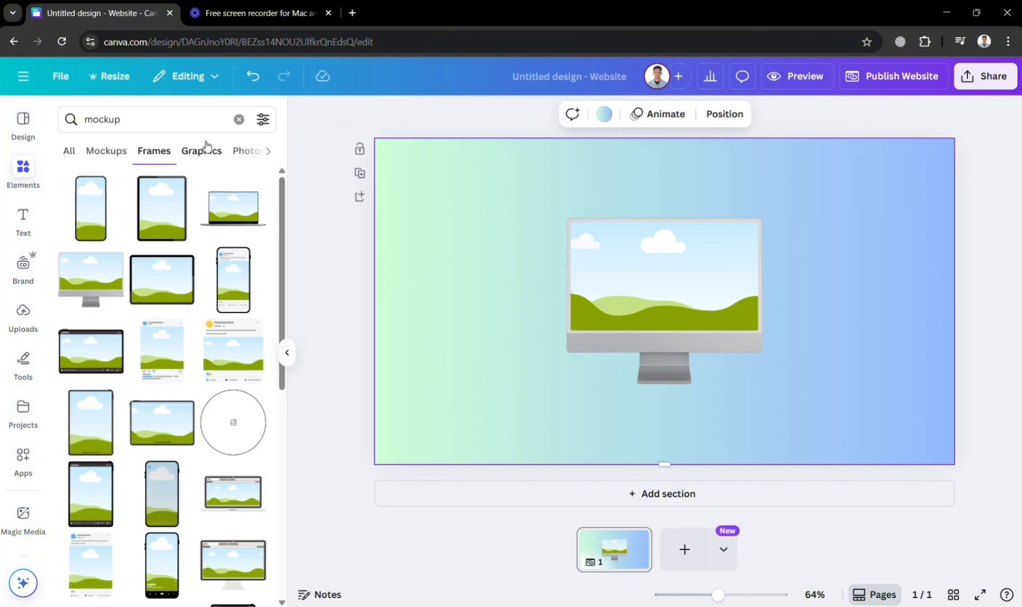
left_click(239, 119)
type("Pc")
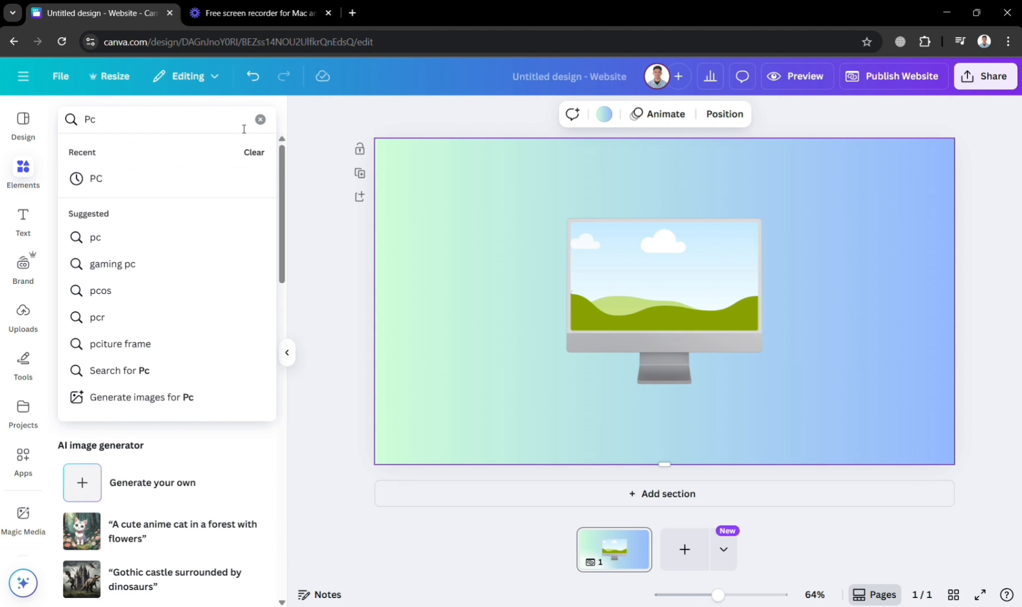
key("Return")
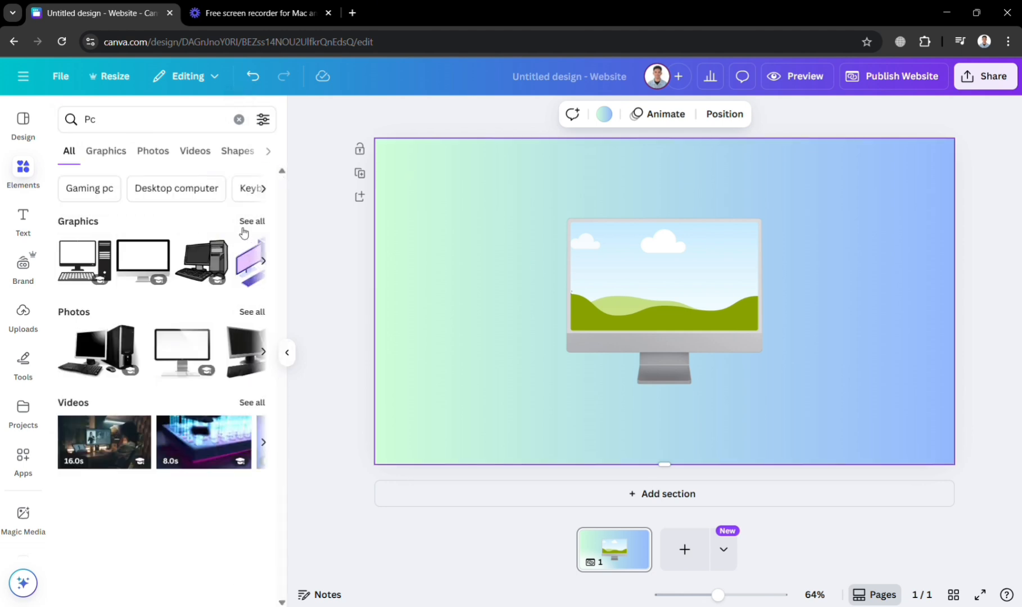
- Add a second page and insert the Pc photo of the white Android desktop computer on a wooden desk
left_click(703, 554)
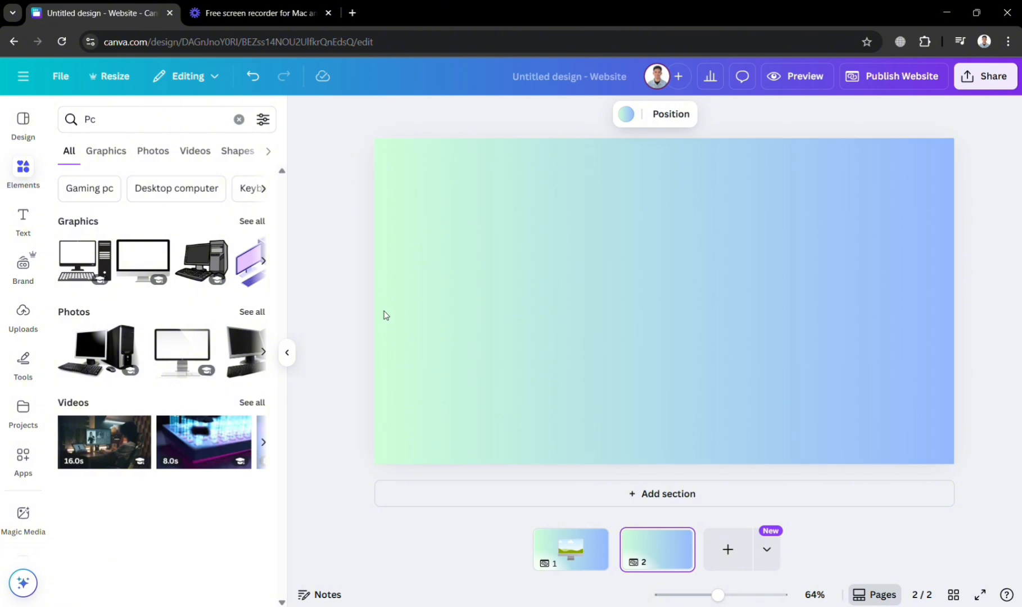
left_click(167, 154)
scroll(151, 478, "down", 5)
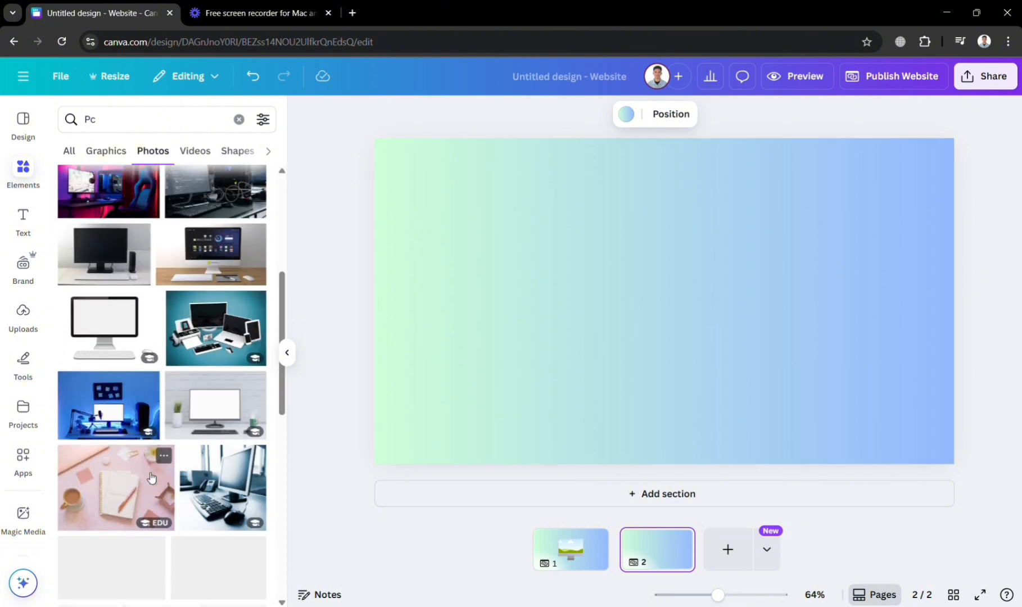
left_click(212, 255)
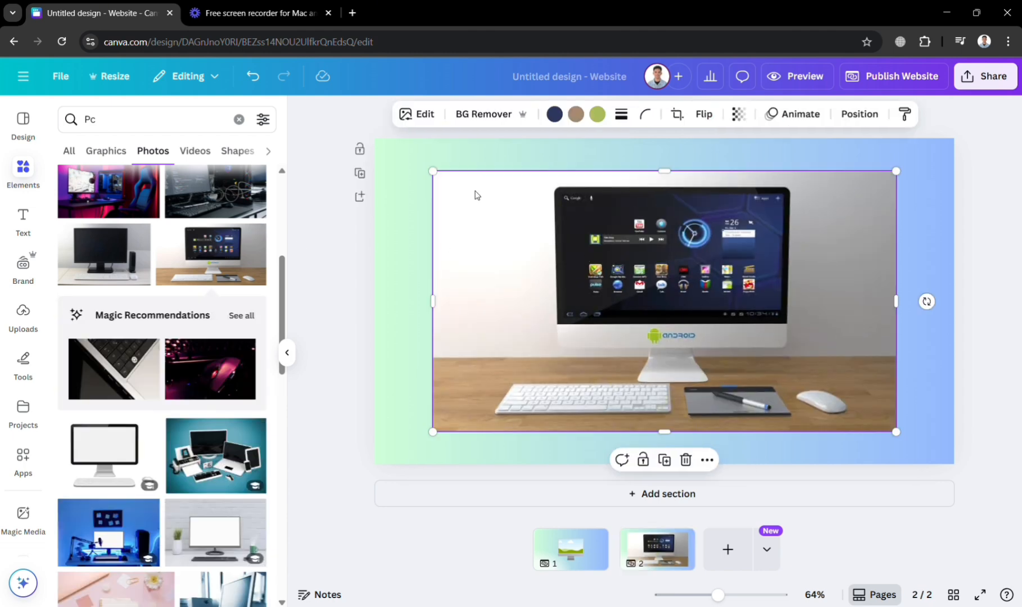
- Enlarge the Android desktop photo from two opposite corners until it covers the whole second page
right_click(475, 195)
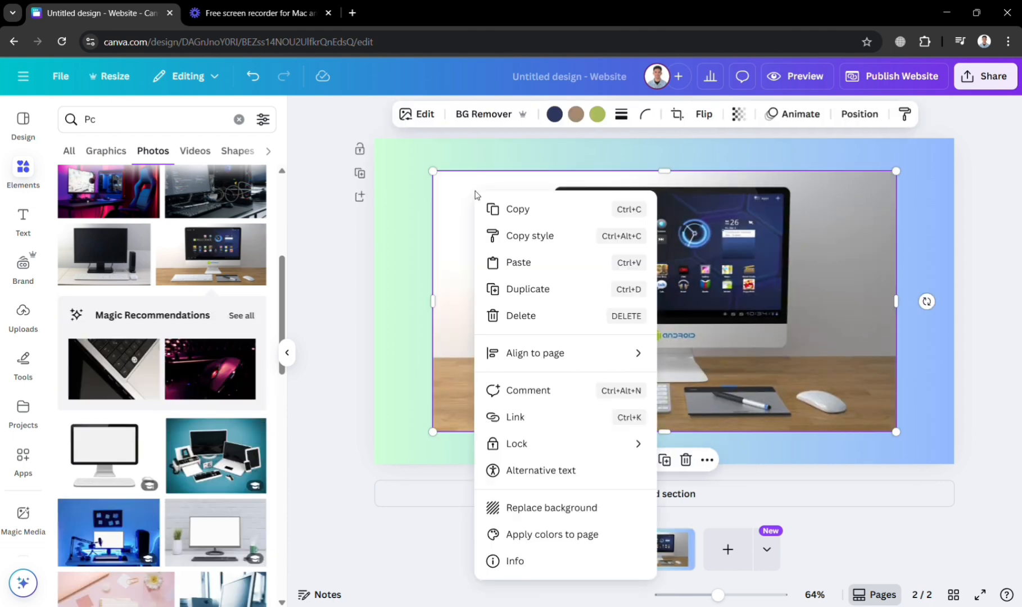
left_click(461, 327)
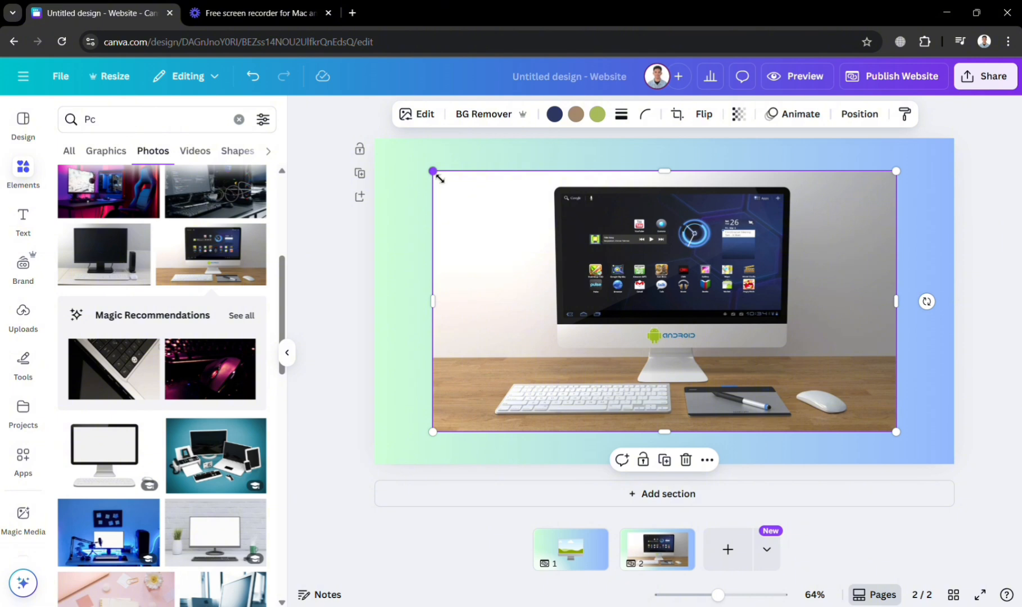
left_click_drag(439, 178, 381, 147)
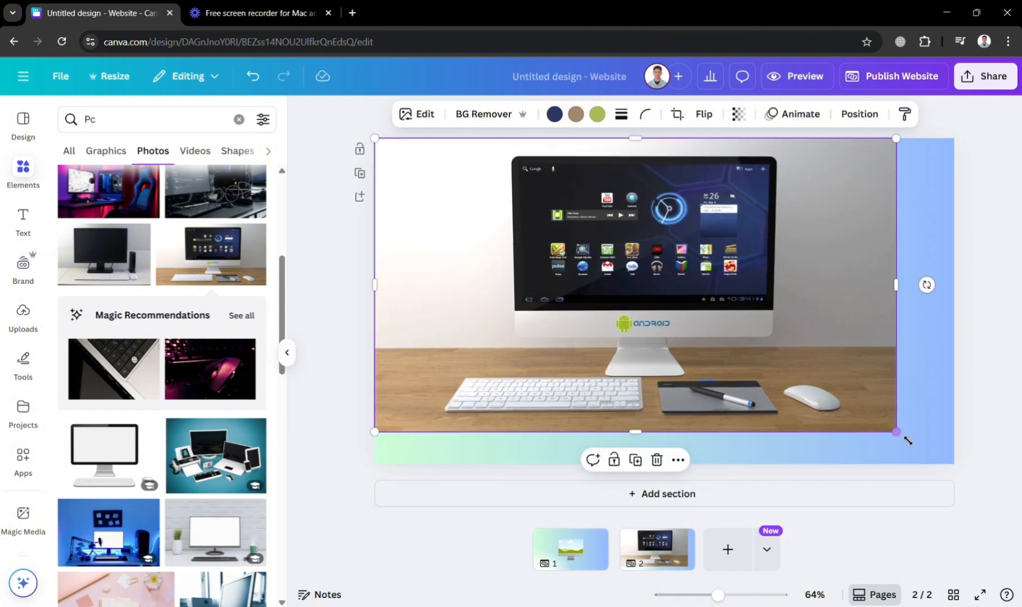
left_click_drag(907, 441, 962, 476)
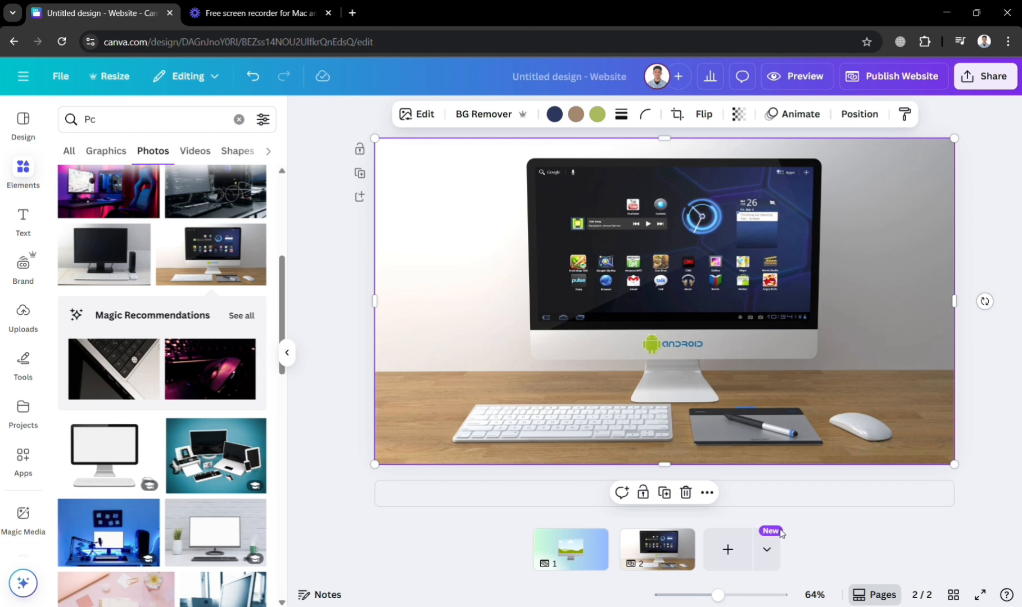
- Add a third page, browse the Pc photos and insert the one showing a black HP monitor on a brown desk
left_click(728, 548)
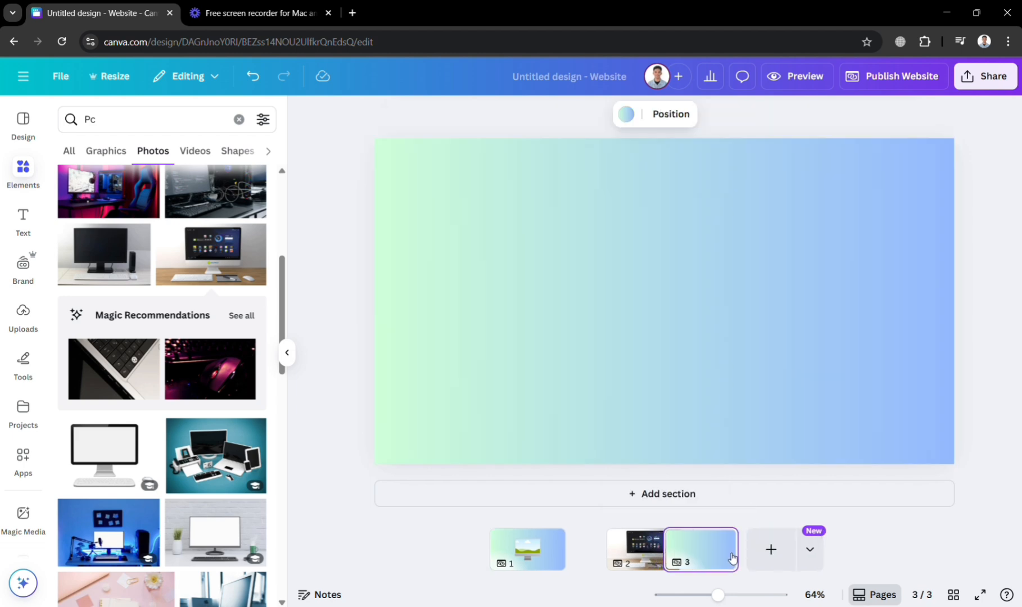
scroll(176, 428, "down", 5)
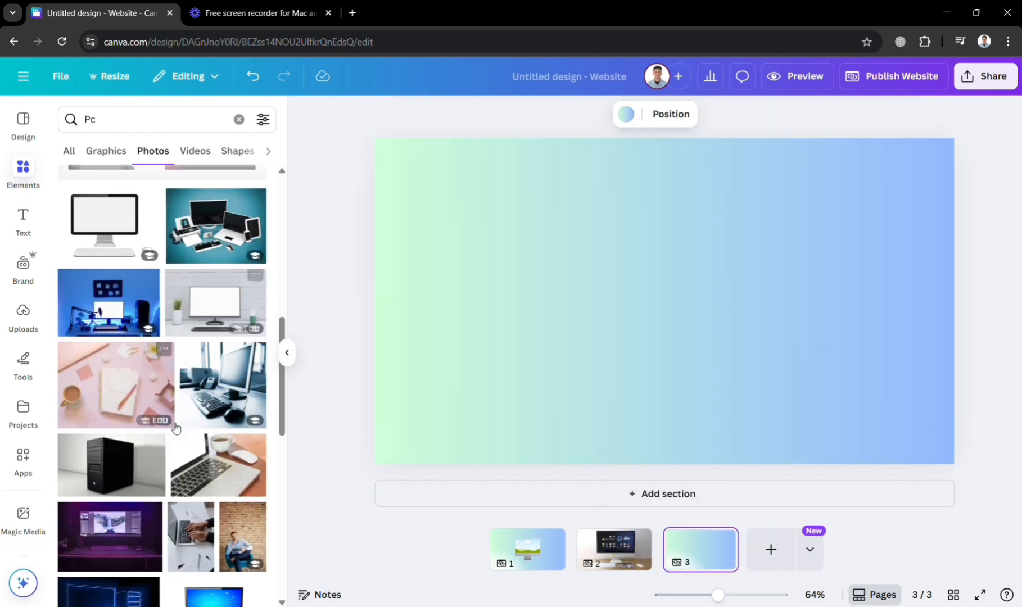
scroll(176, 428, "down", 5)
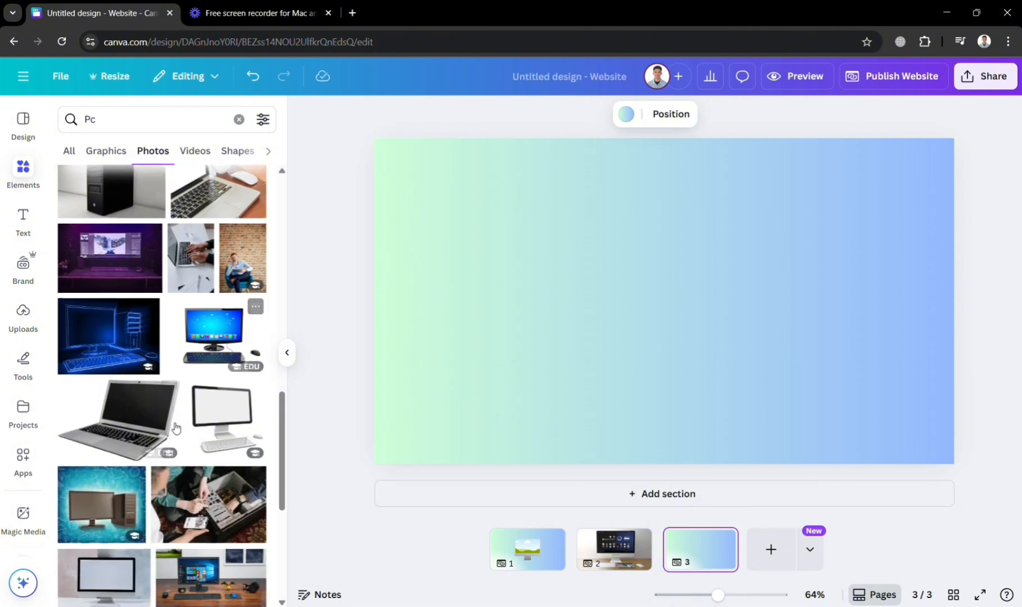
scroll(177, 429, "down", 5)
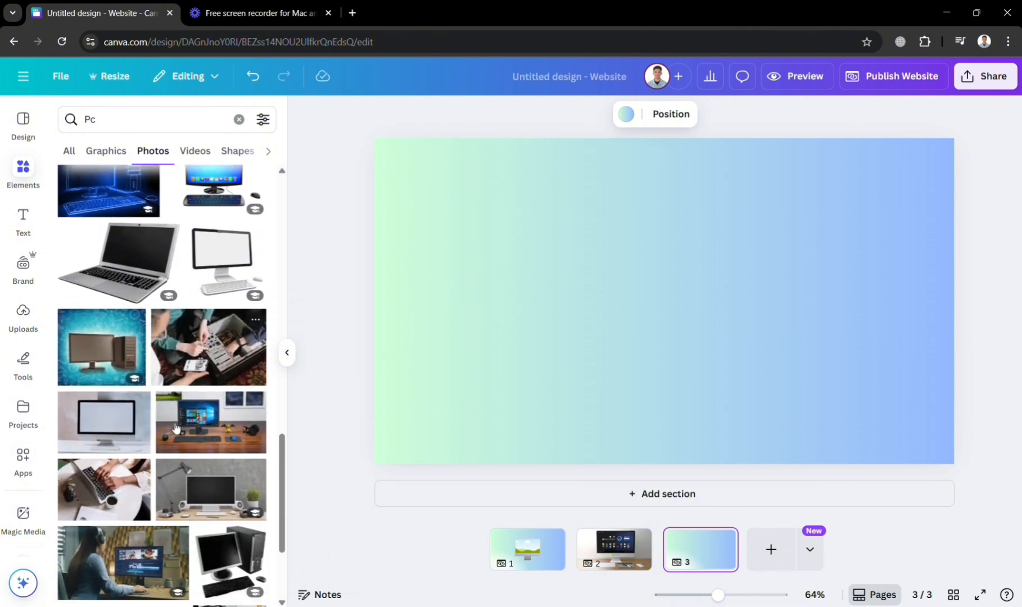
scroll(176, 428, "down", 5)
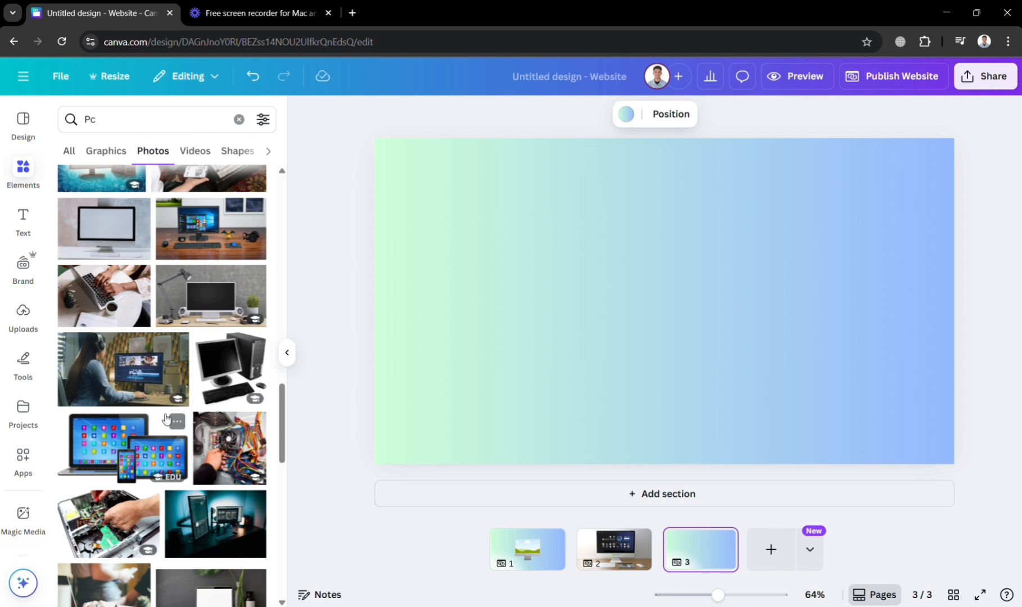
scroll(166, 418, "down", 1)
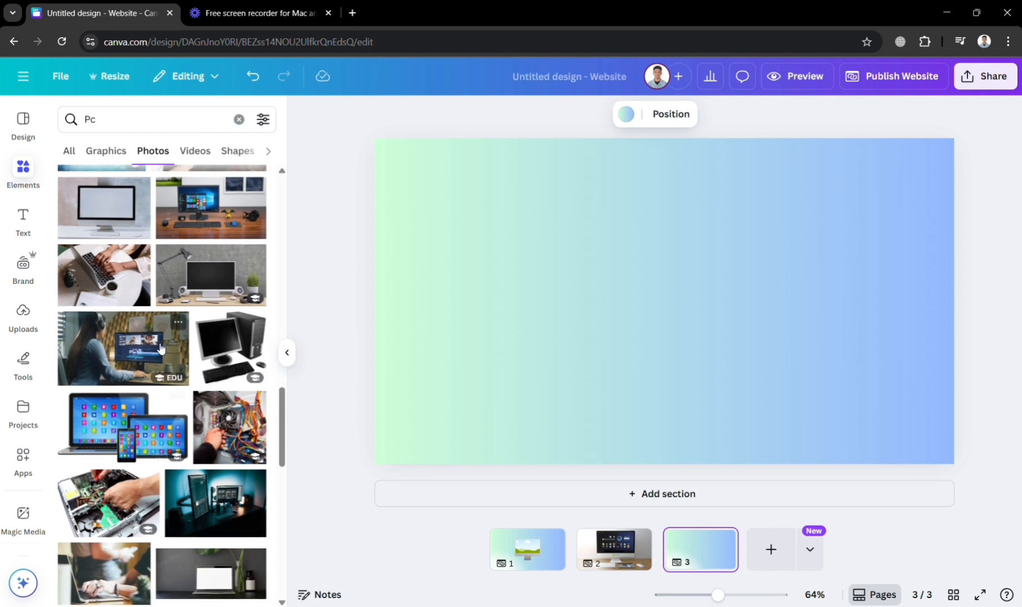
scroll(137, 456, "down", 1)
scroll(137, 457, "down", 10)
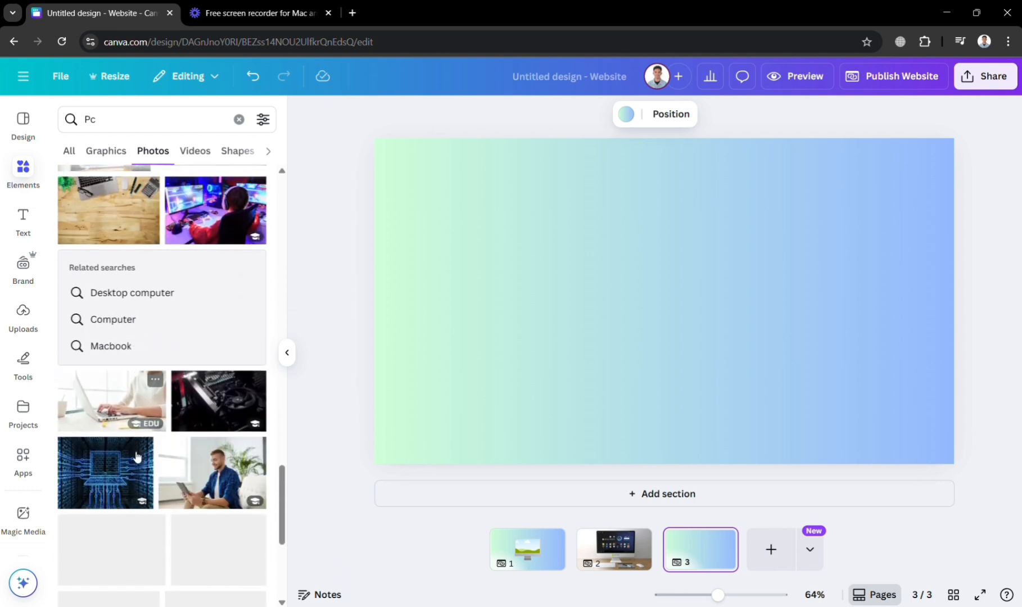
scroll(135, 456, "down", 5)
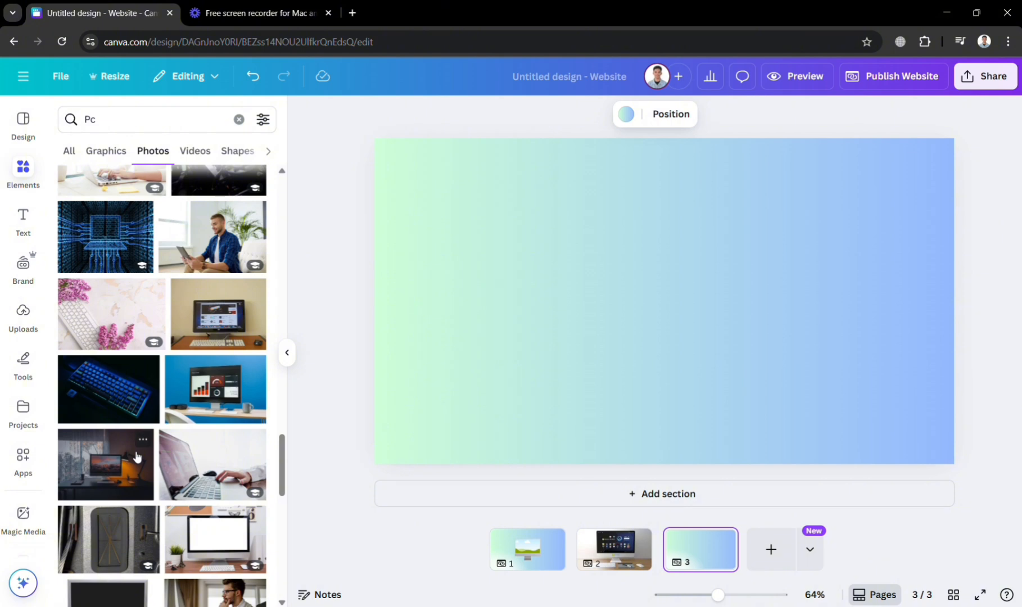
left_click(244, 335)
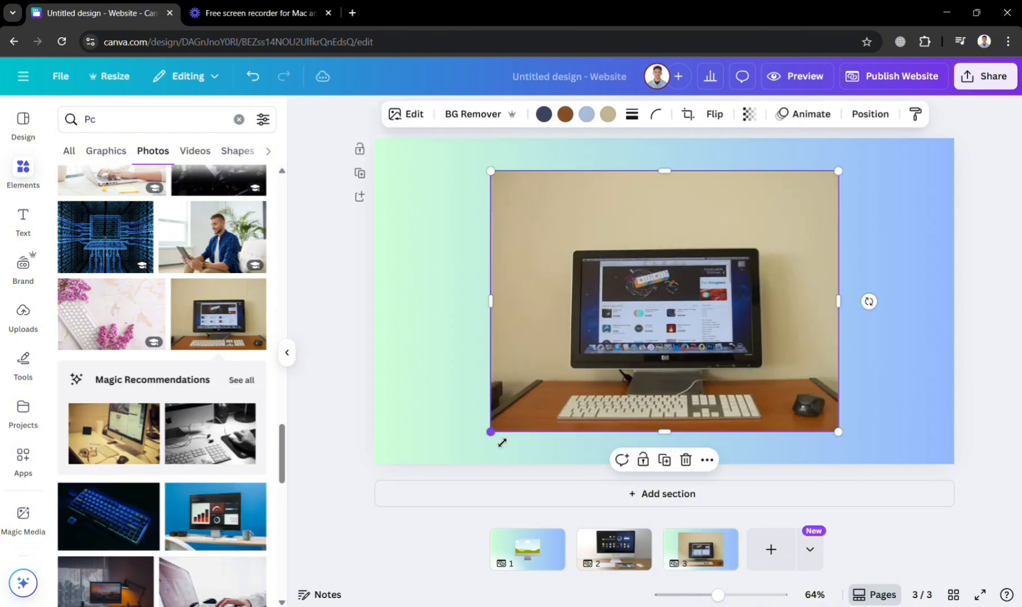
- Enlarge the HP monitor photo, reposition it on the third page and stretch its right side outward
left_click_drag(502, 442, 442, 474)
left_click_drag(662, 366, 642, 346)
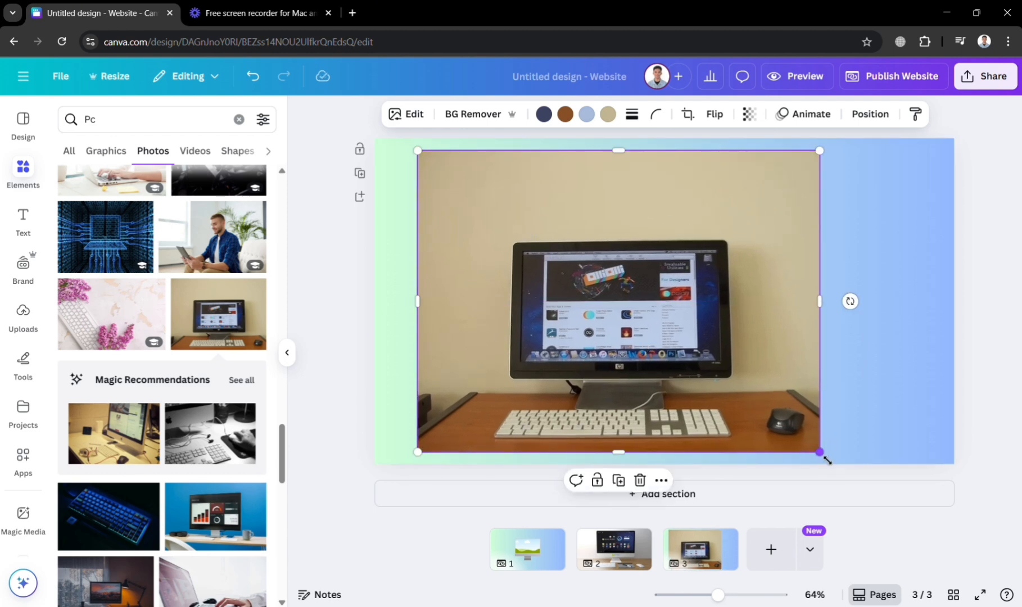
left_click_drag(822, 308, 893, 313)
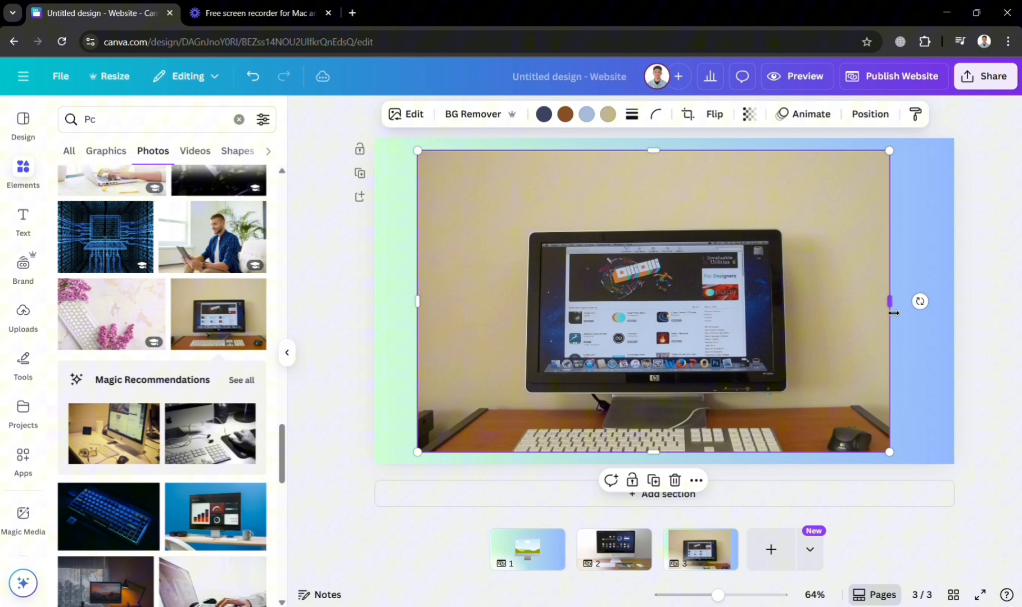
left_click(934, 342)
- Crop the HP monitor photo by shifting the image upward in its frame so the full keyboard and mouse show
left_click(743, 364)
double_click(743, 364)
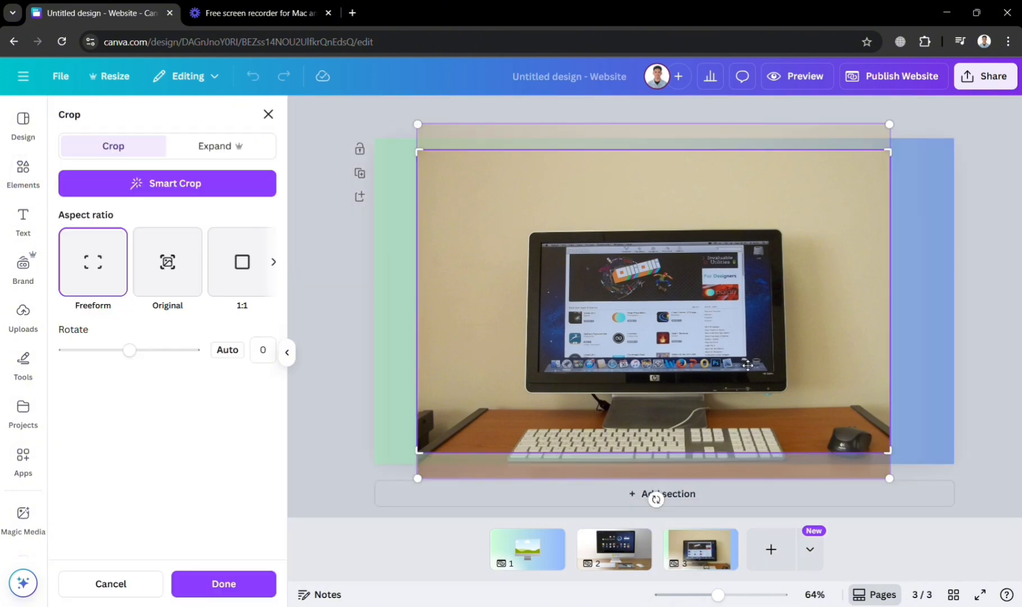
left_click_drag(728, 387, 728, 362)
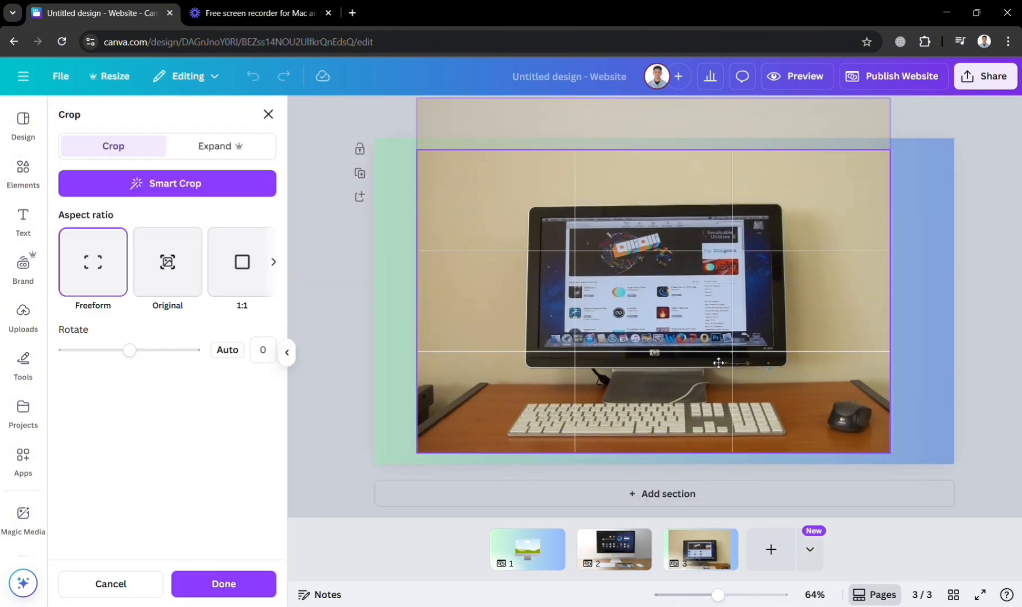
left_click(927, 408)
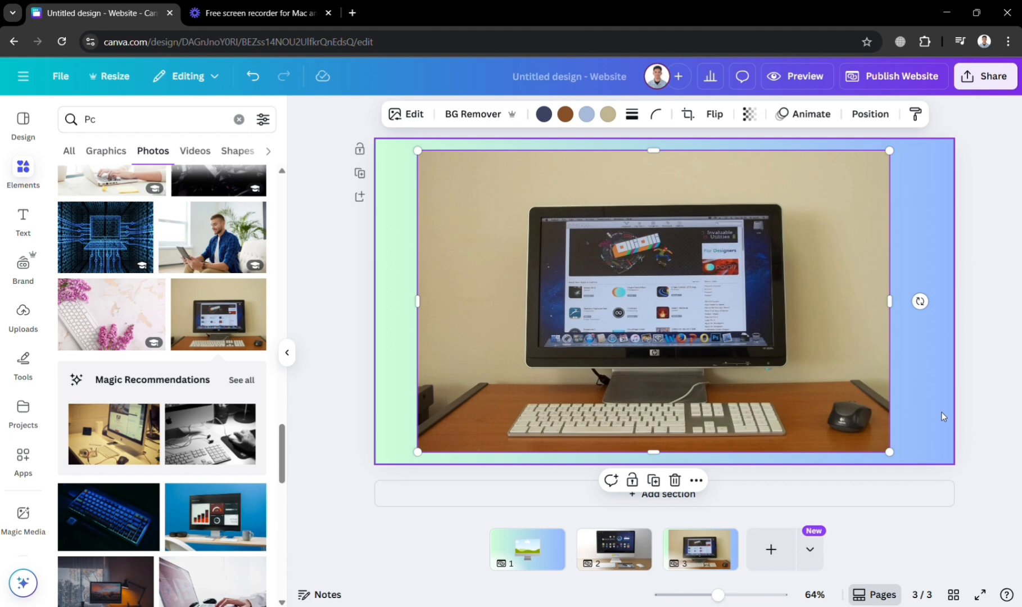
- Move the HP monitor photo so it is horizontally centred on the third page
left_click(942, 413)
left_click(773, 385)
left_click_drag(773, 384, 787, 383)
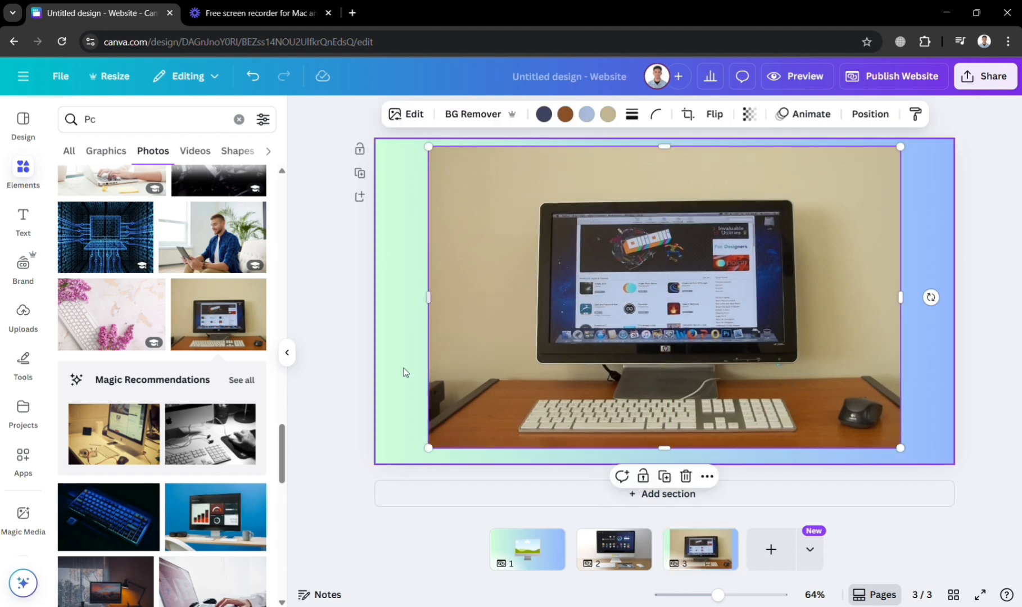
- Search the elements for "image", limit the results to frames and refine the search to "image square"
left_click(239, 119)
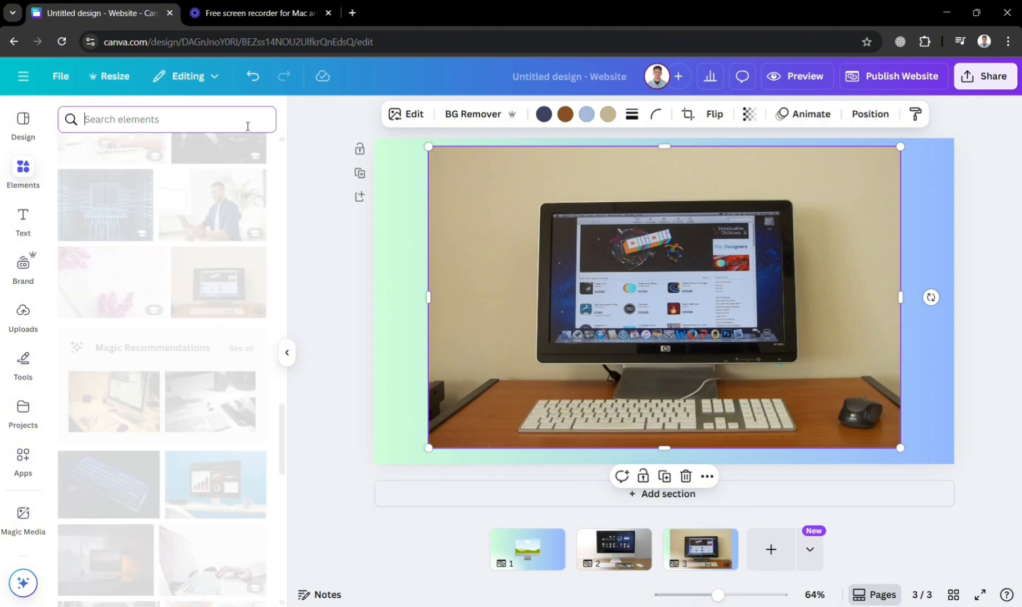
type("image")
key("Return")
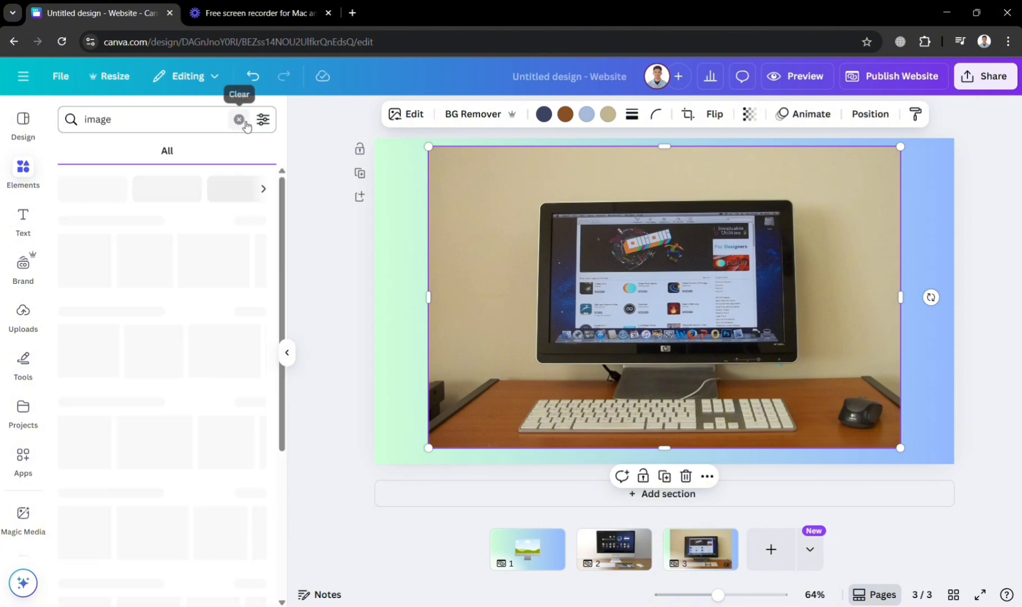
left_click(103, 152)
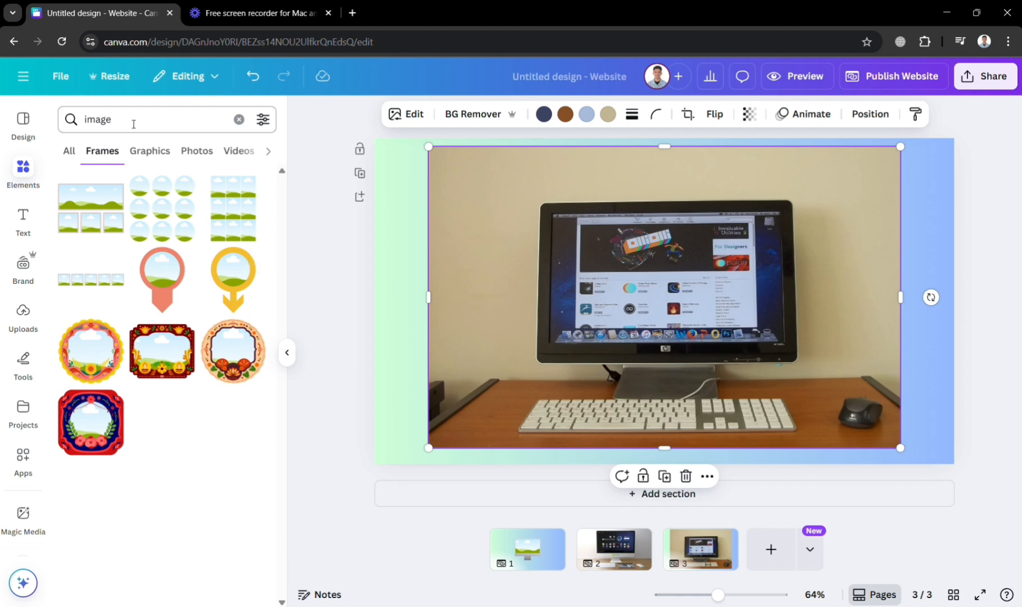
left_click(171, 127)
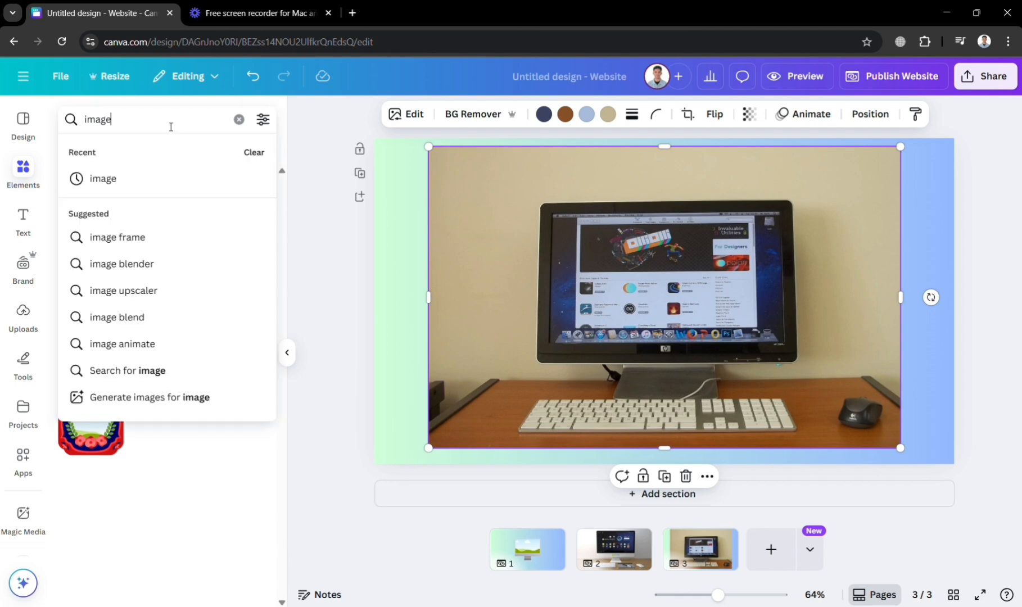
type("square")
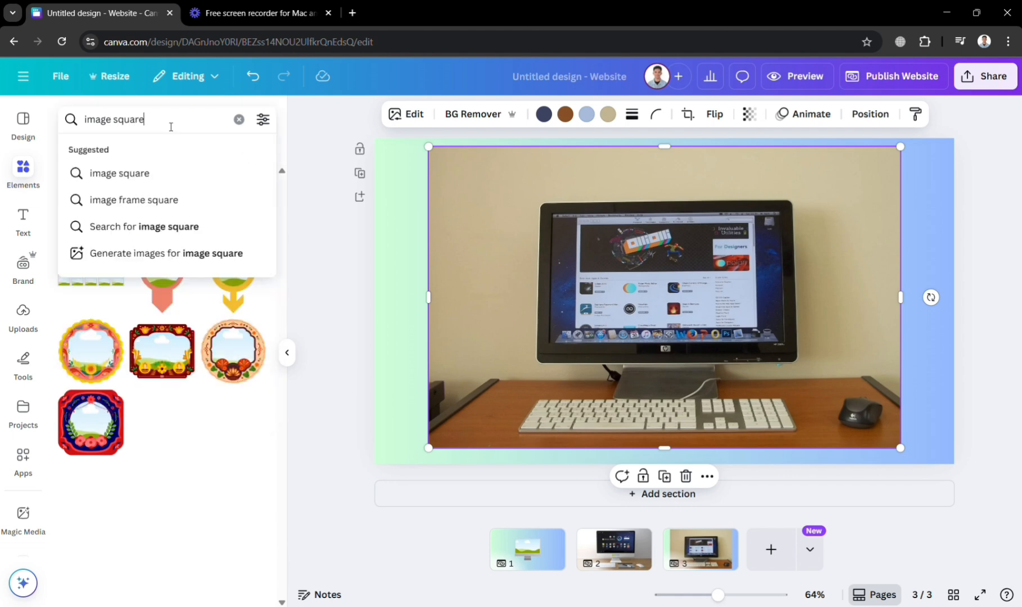
key("Return")
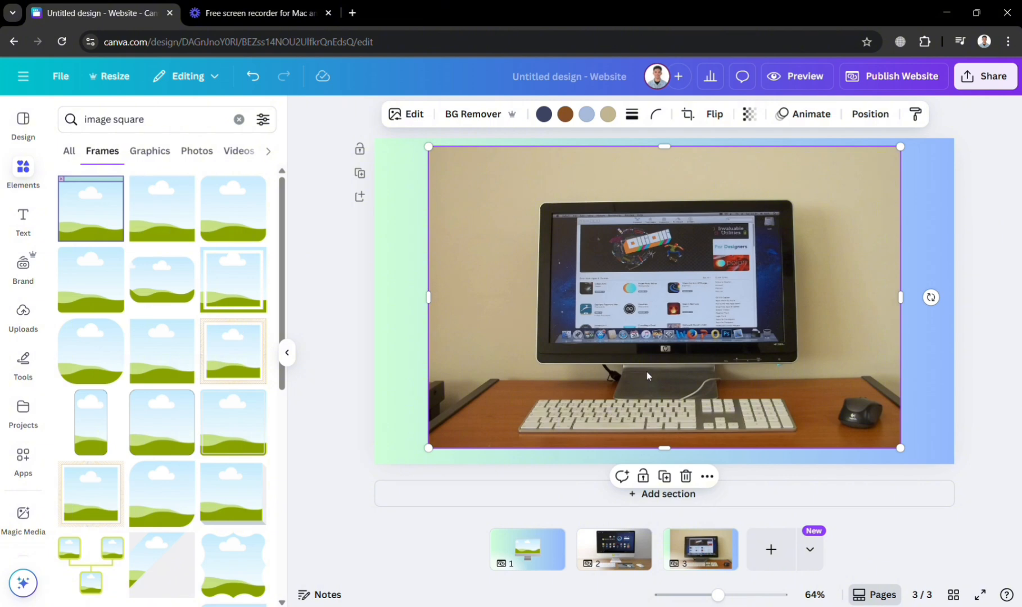
- Add the plain square frame to the second page and align it with the upper-left corner of the monitor's screen
scroll(646, 371, "up", 2)
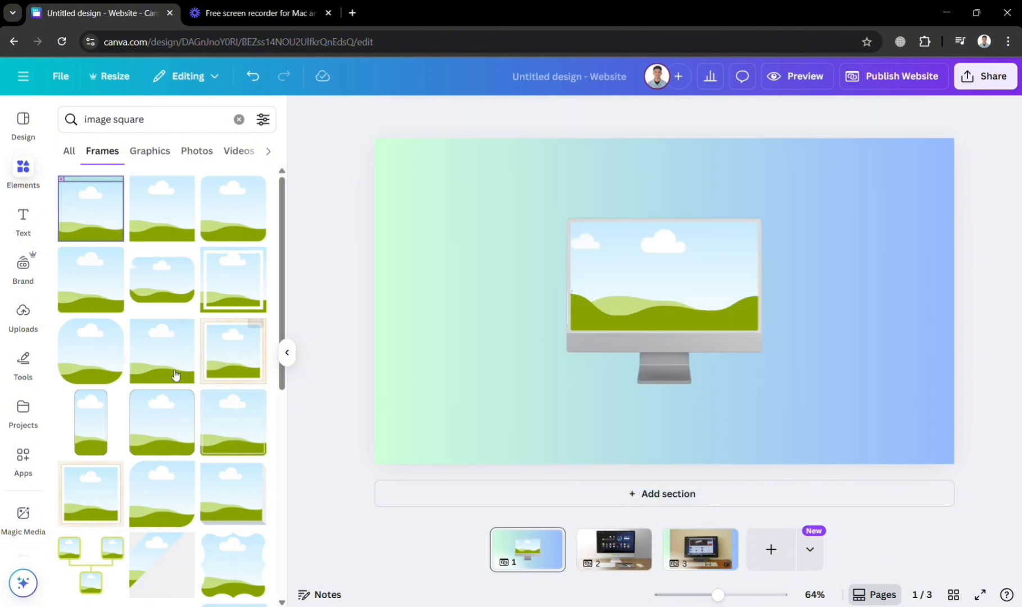
scroll(696, 324, "down", 1)
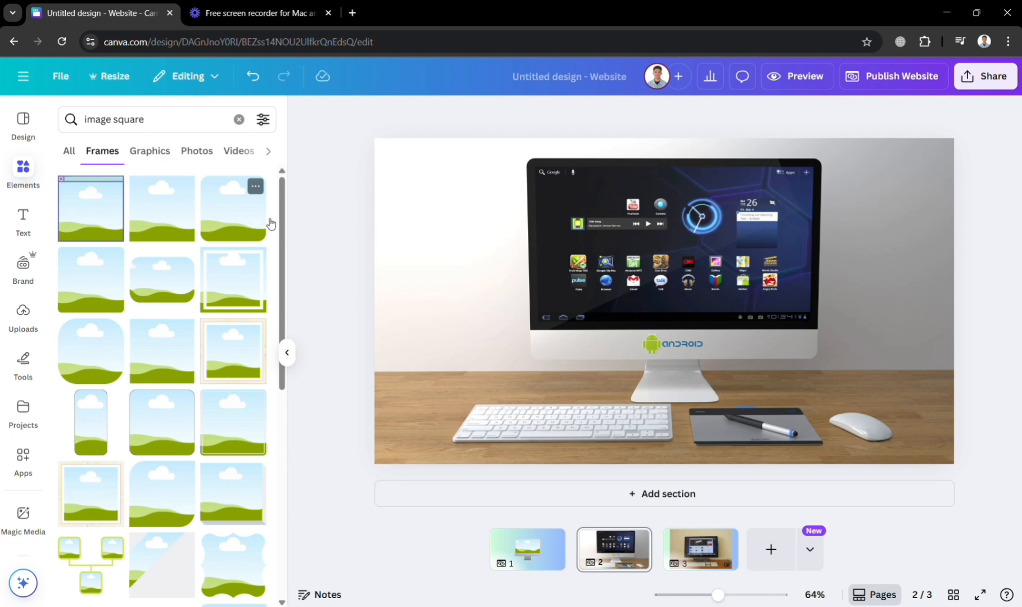
left_click(175, 219)
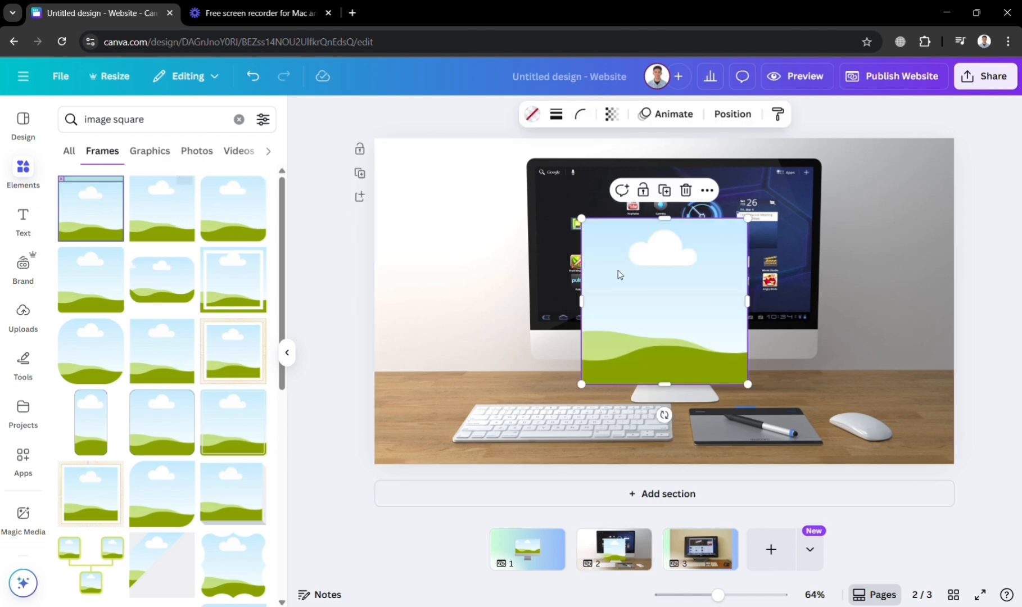
left_click_drag(676, 292, 636, 245)
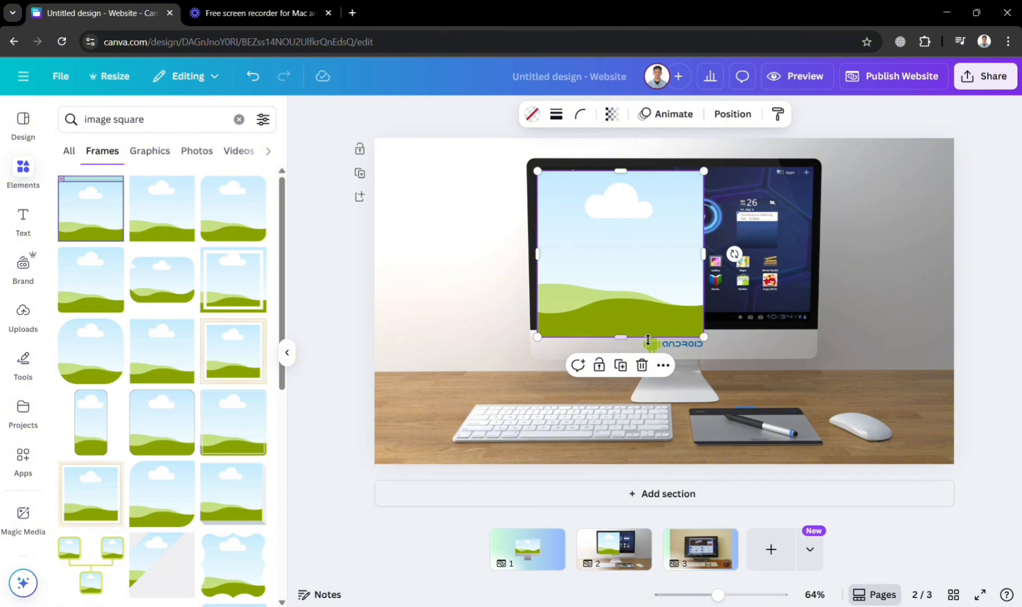
- Resize the square frame on the second page so it covers the whole screen of the Android monitor
mouse_move(633, 345)
left_mouse_down()
mouse_move(630, 311)
mouse_move(632, 327)
left_mouse_up()
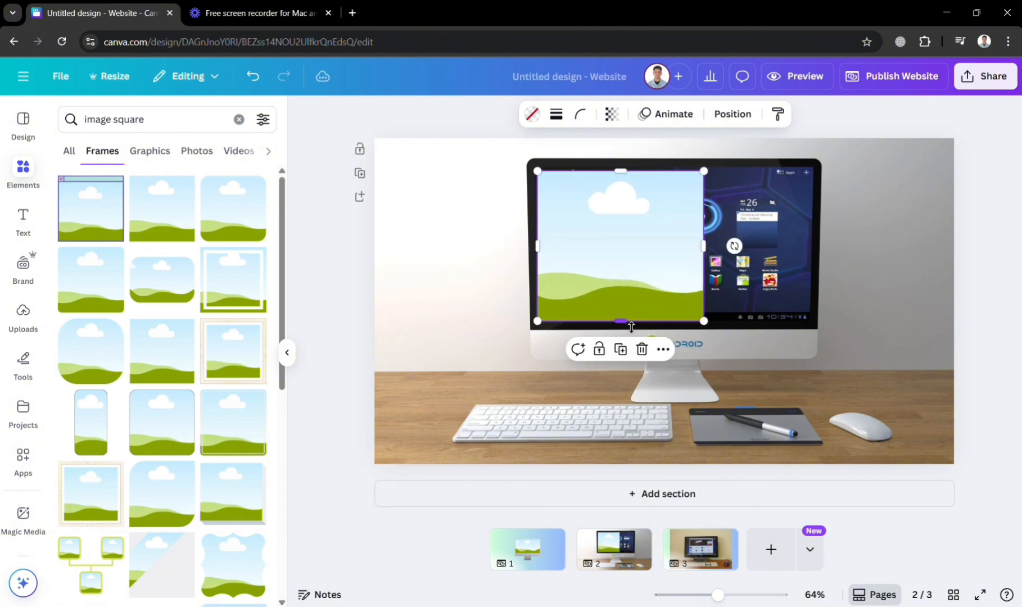
left_click_drag(704, 246, 816, 234)
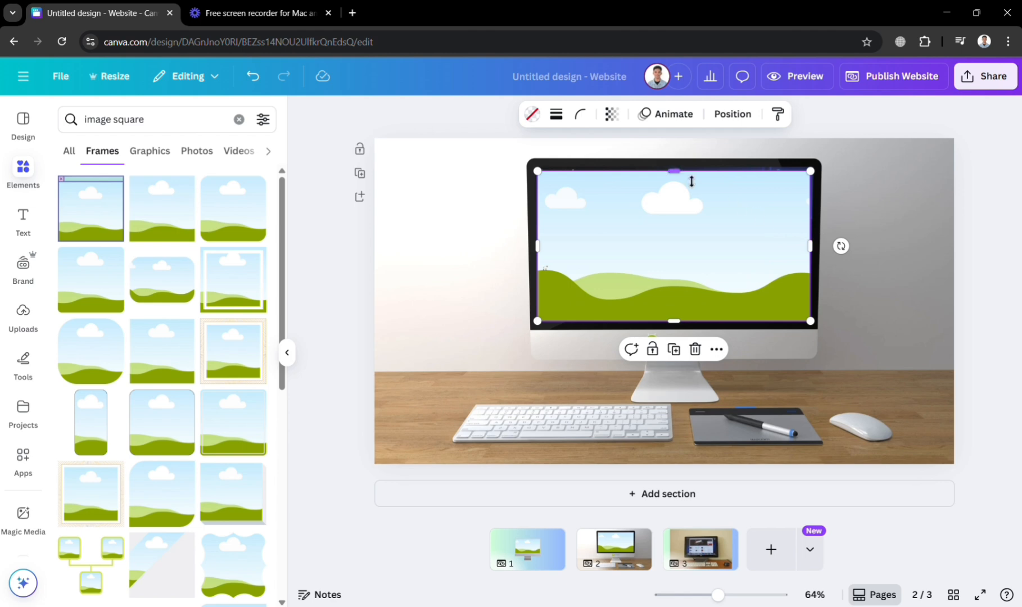
left_click_drag(690, 180, 692, 176)
left_click(942, 345)
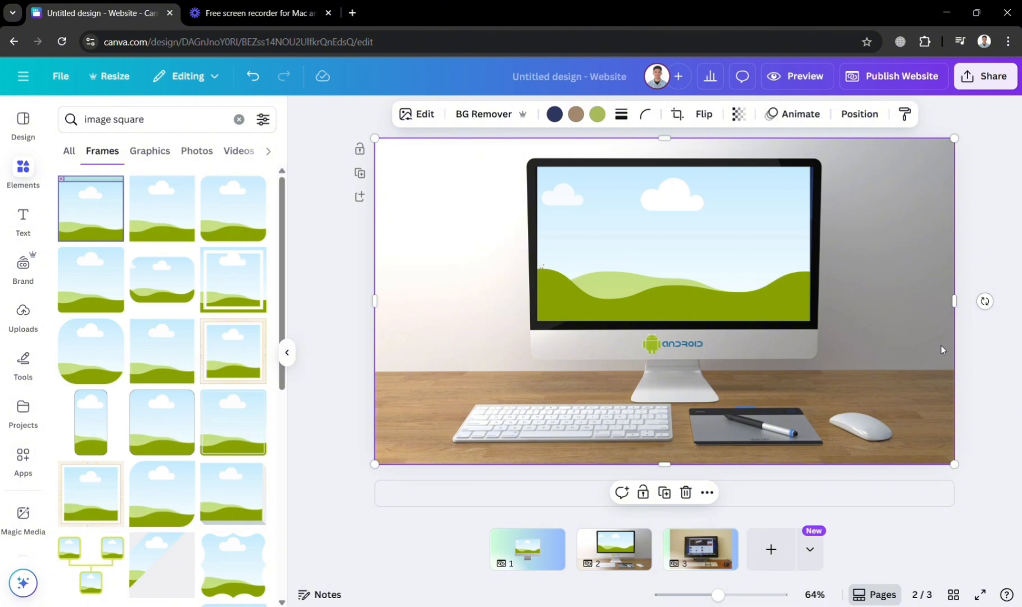
- Add the plain square frame to the third page and align it with the upper-left corner of the HP monitor's screen
scroll(942, 346, "down", 5)
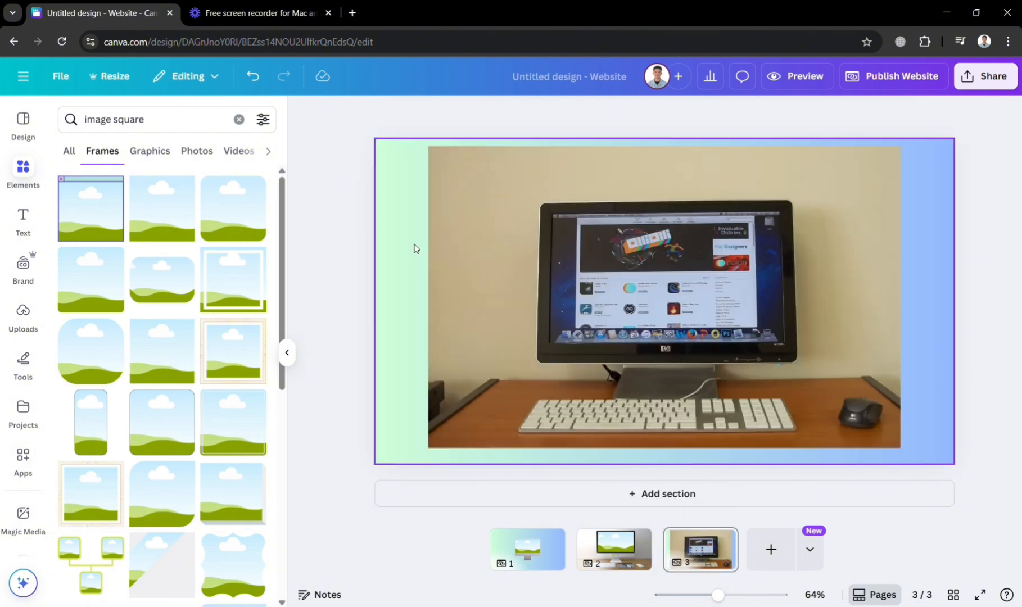
left_click(178, 226)
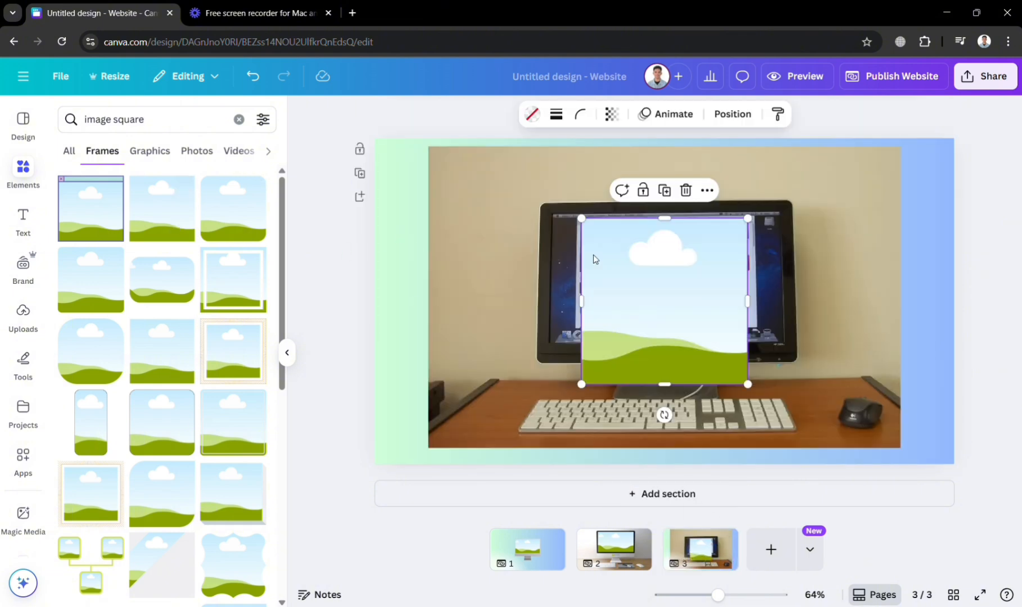
left_click_drag(677, 273, 653, 272)
- Resize the frame on the third page so it covers the whole screen of the HP monitor
left_click_drag(719, 298, 787, 299)
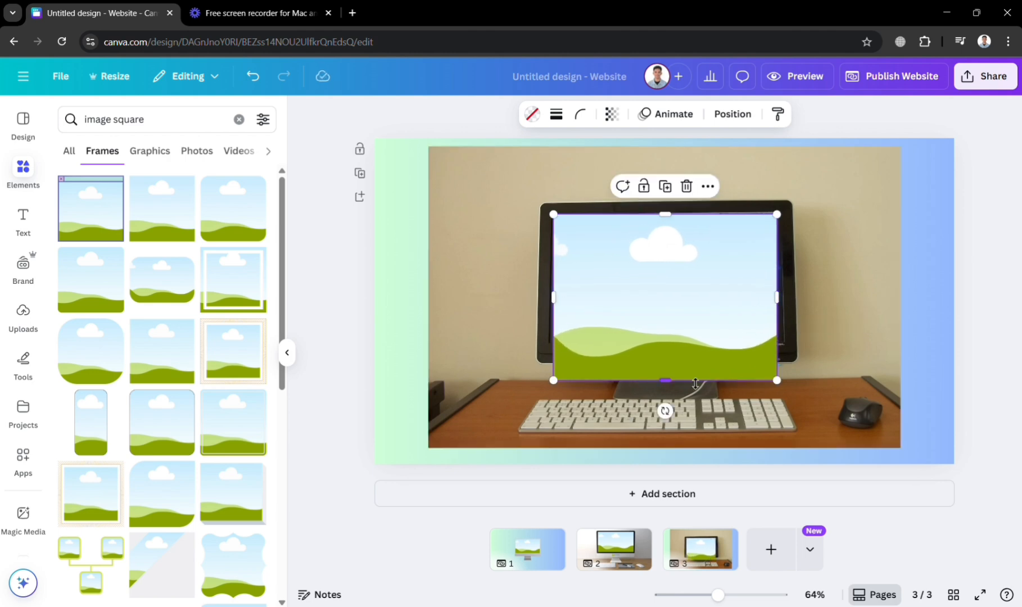
left_click_drag(683, 388, 686, 355)
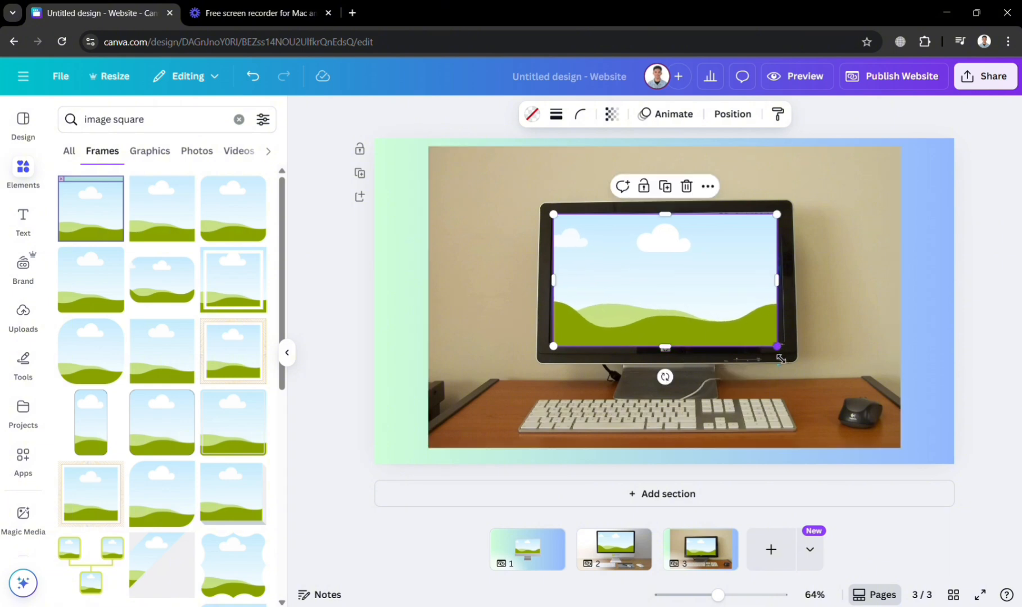
left_click_drag(781, 359, 786, 362)
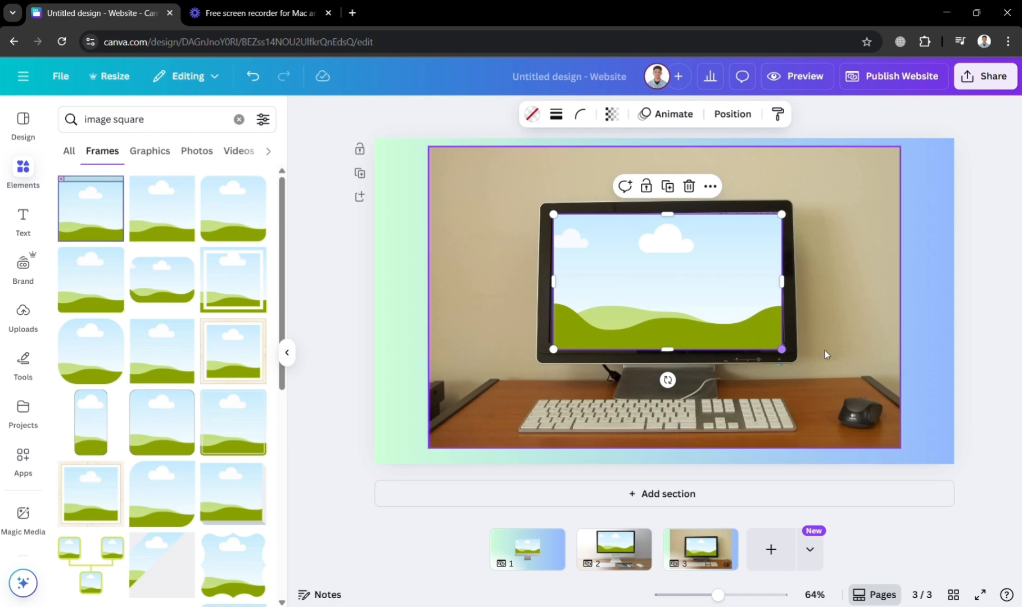
left_click(870, 346)
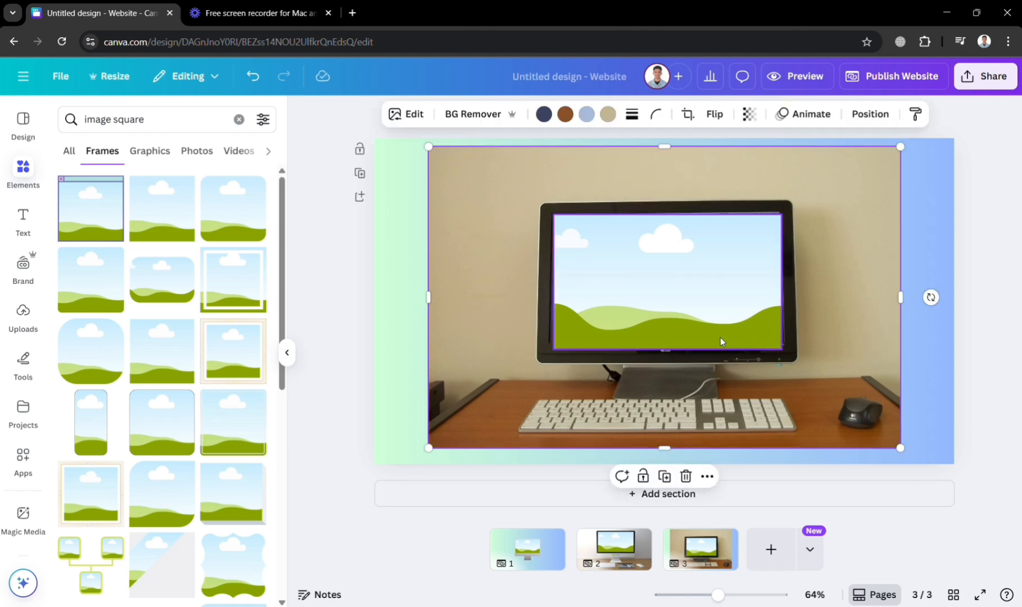
left_click(614, 548)
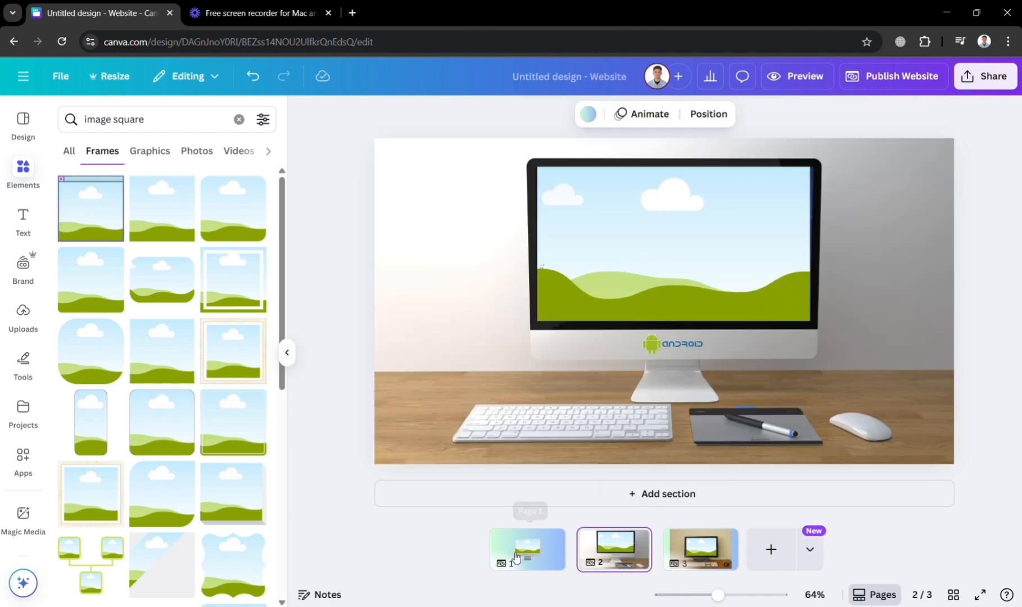
left_click(516, 557)
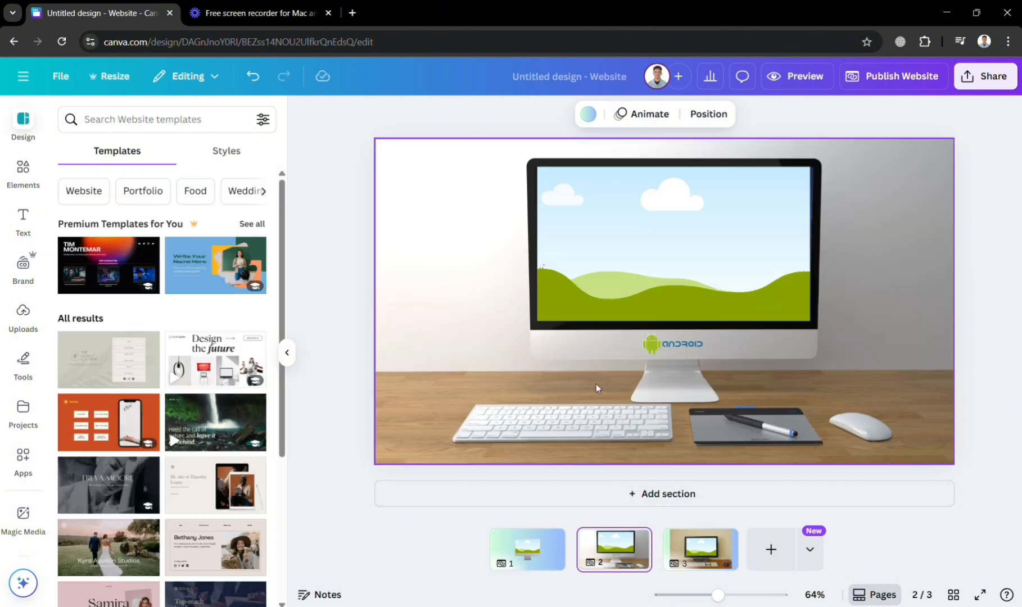
- Switch to the Loom website and look over its product list and the upper sections of the homepage
left_click(310, 7)
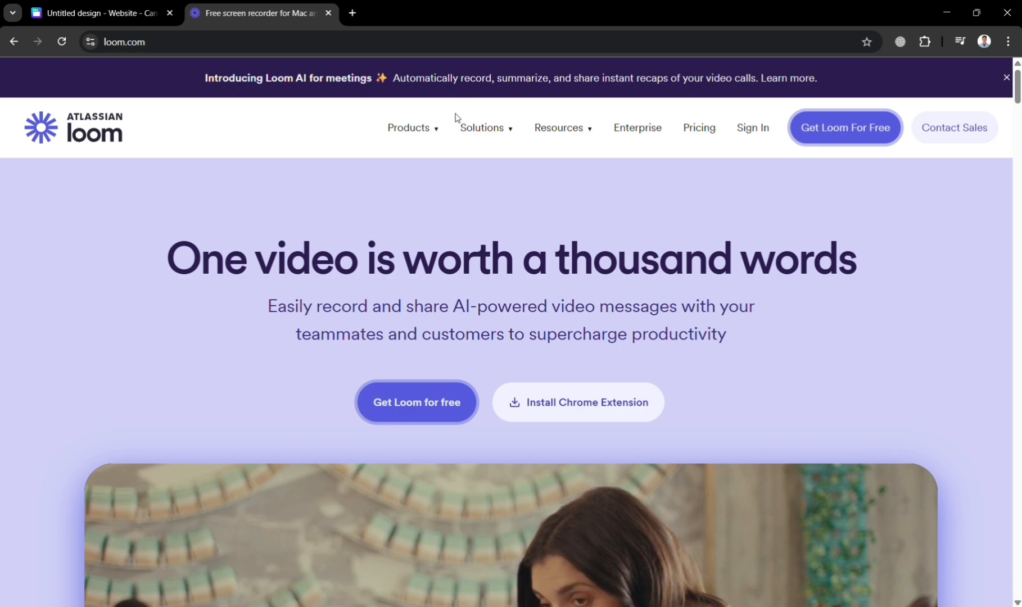
mouse_move(433, 134)
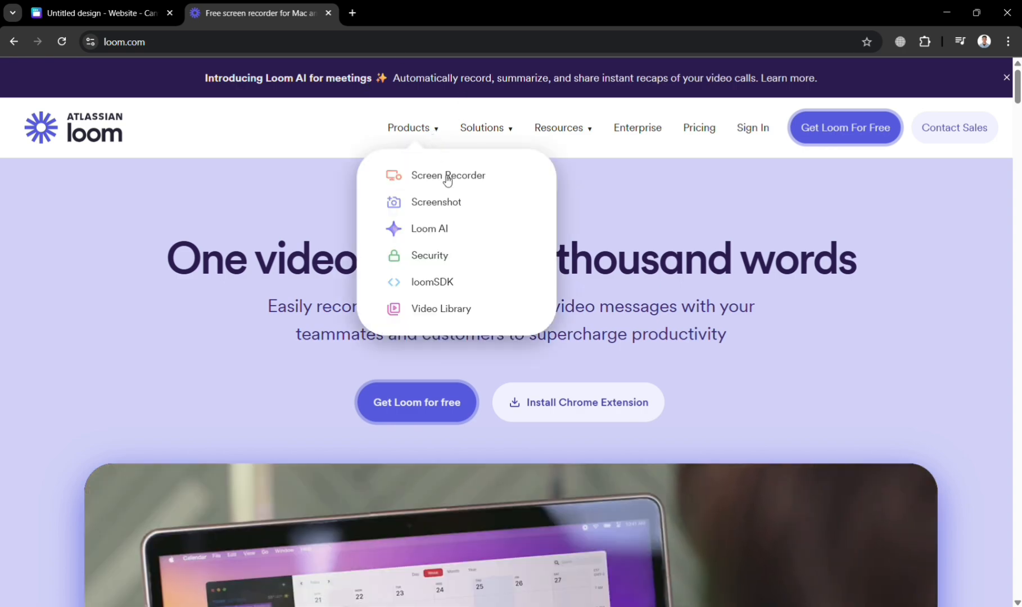
scroll(662, 304, "down", 4)
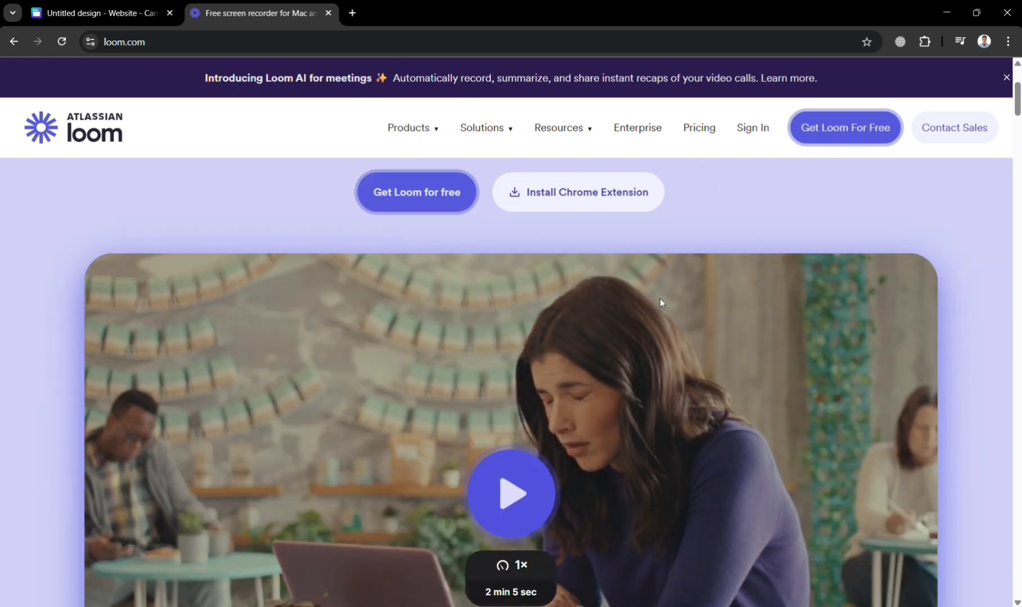
scroll(661, 302, "down", 15)
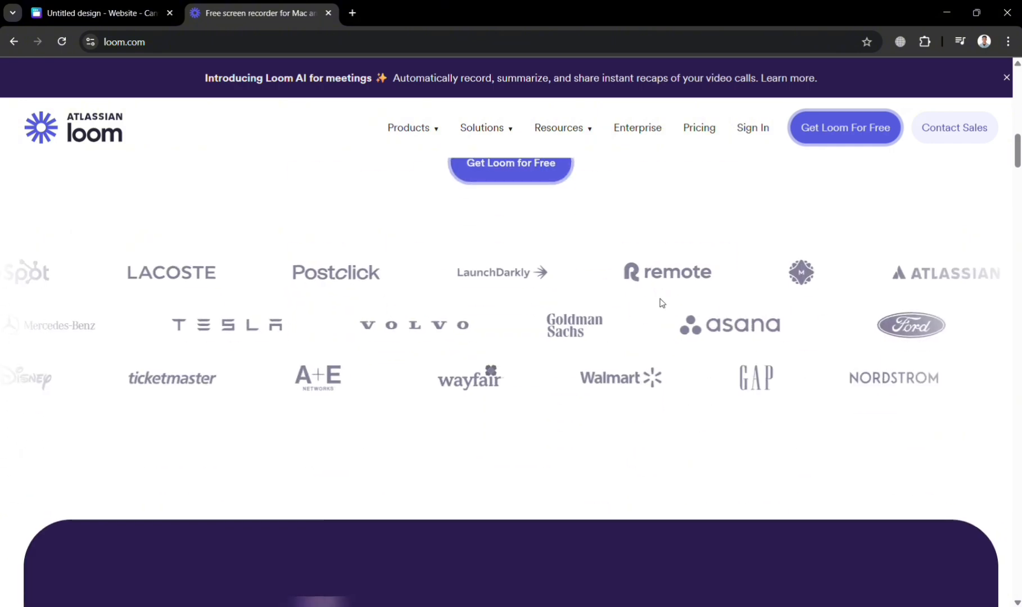
scroll(662, 304, "down", 6)
scroll(662, 304, "up", 20)
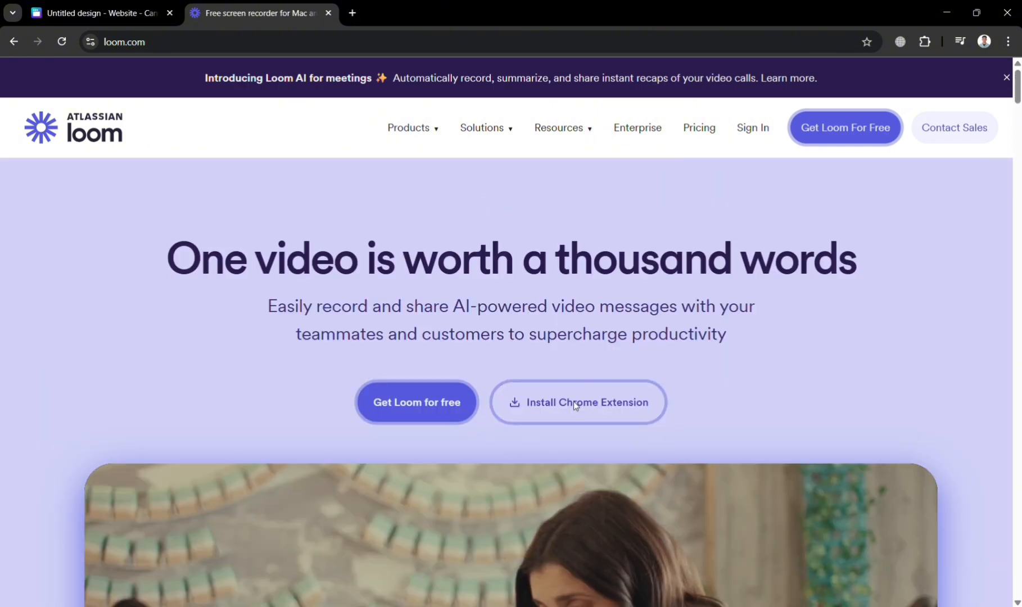
- Open the Chrome Web Store listing of the Loom extension from the Loom homepage and look over its overview
left_click(574, 403)
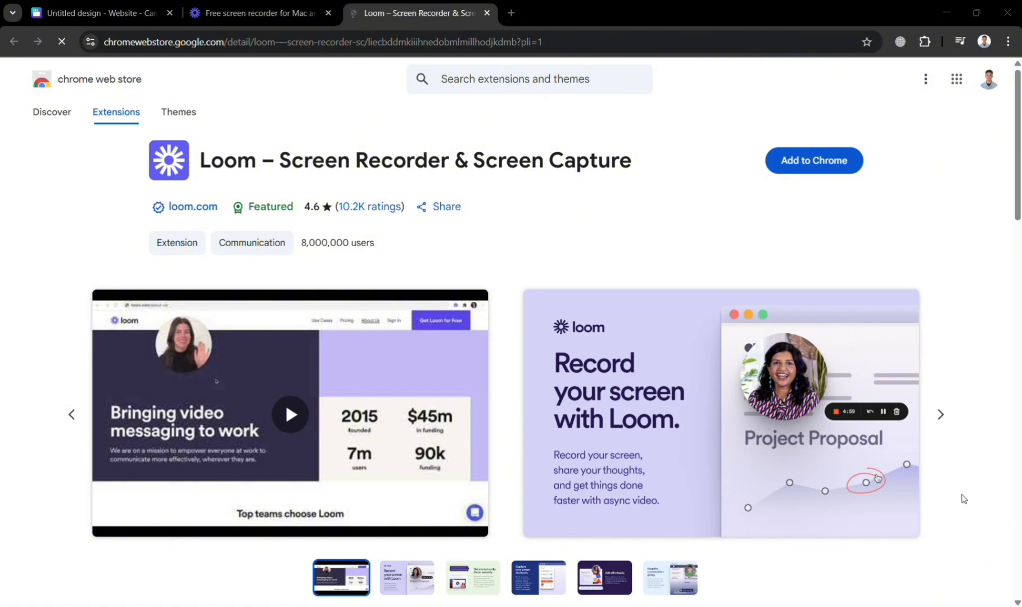
scroll(613, 351, "down", 15)
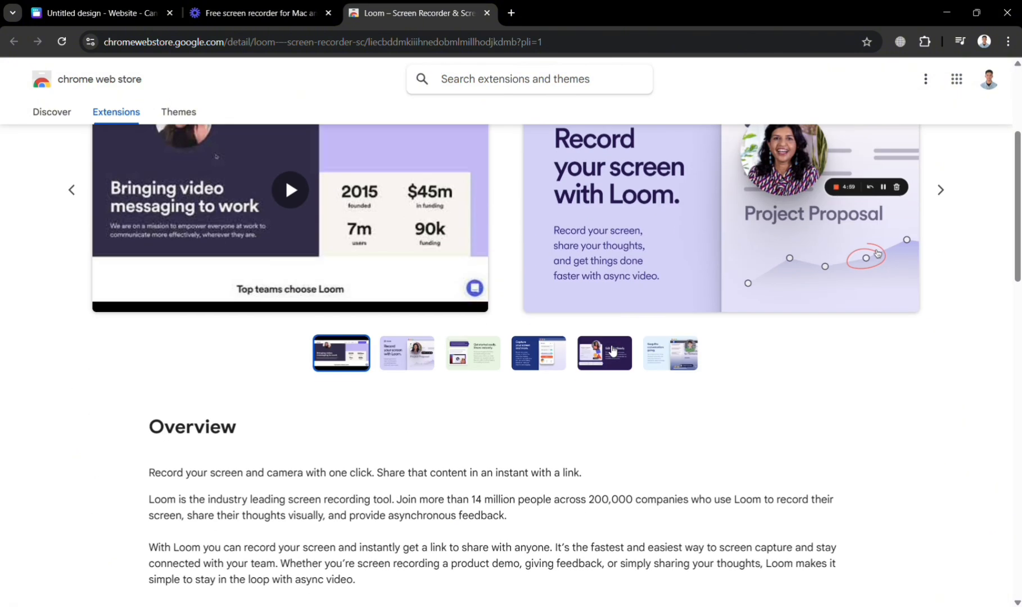
scroll(609, 348, "up", 15)
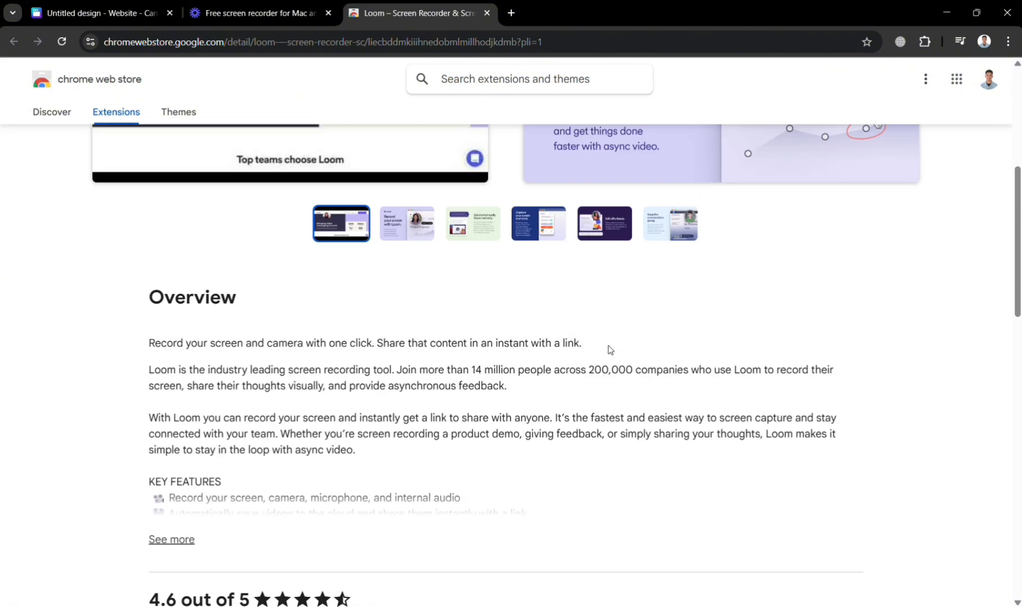
- Return to the Loom homepage and look through all its sections, from the headline and video to the footer links
left_click(286, 5)
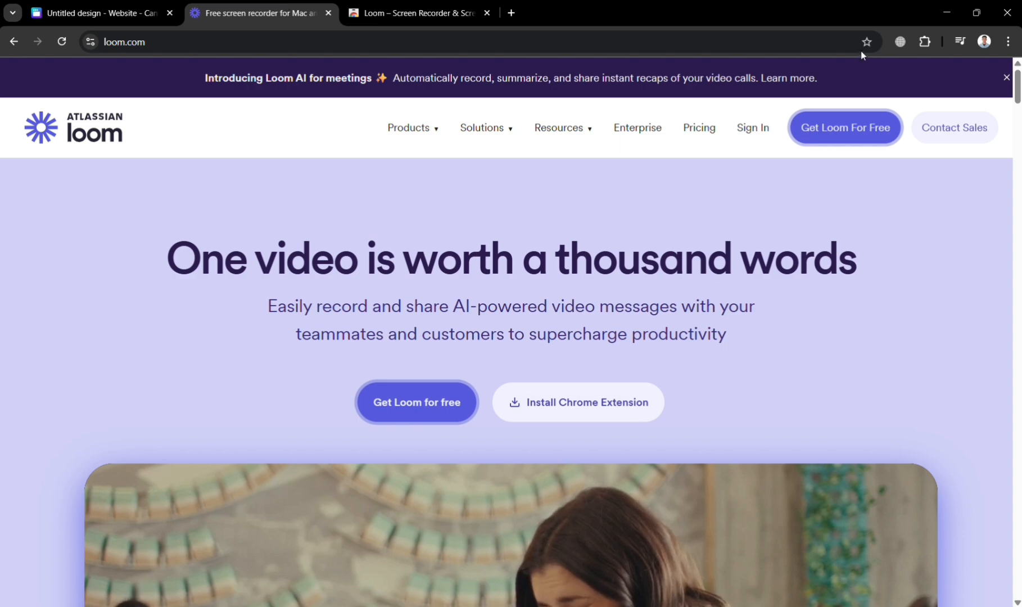
scroll(521, 420, "down", 5)
scroll(522, 421, "down", 6)
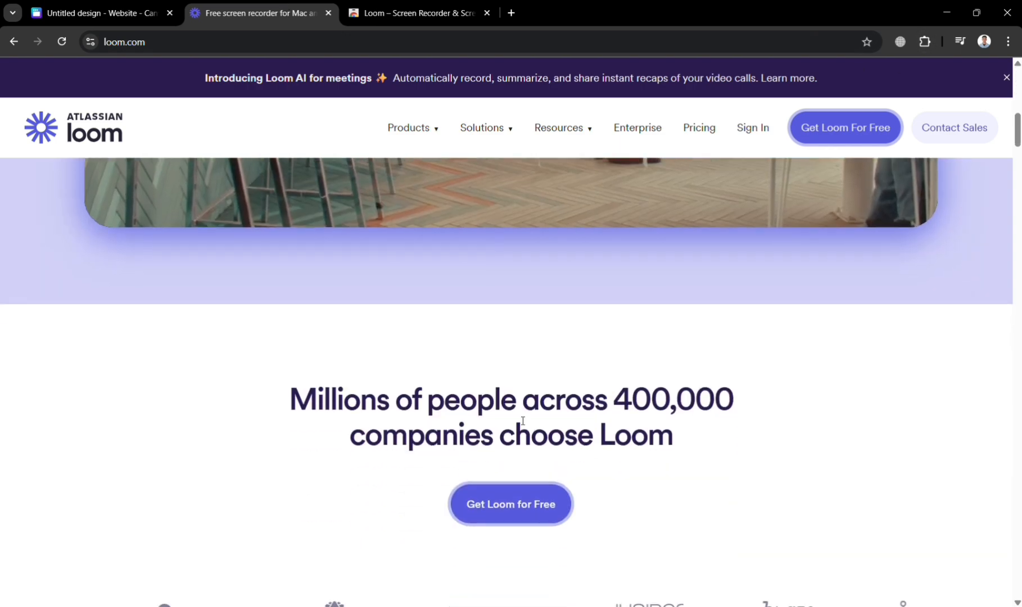
scroll(522, 421, "up", 12)
scroll(522, 421, "down", 12)
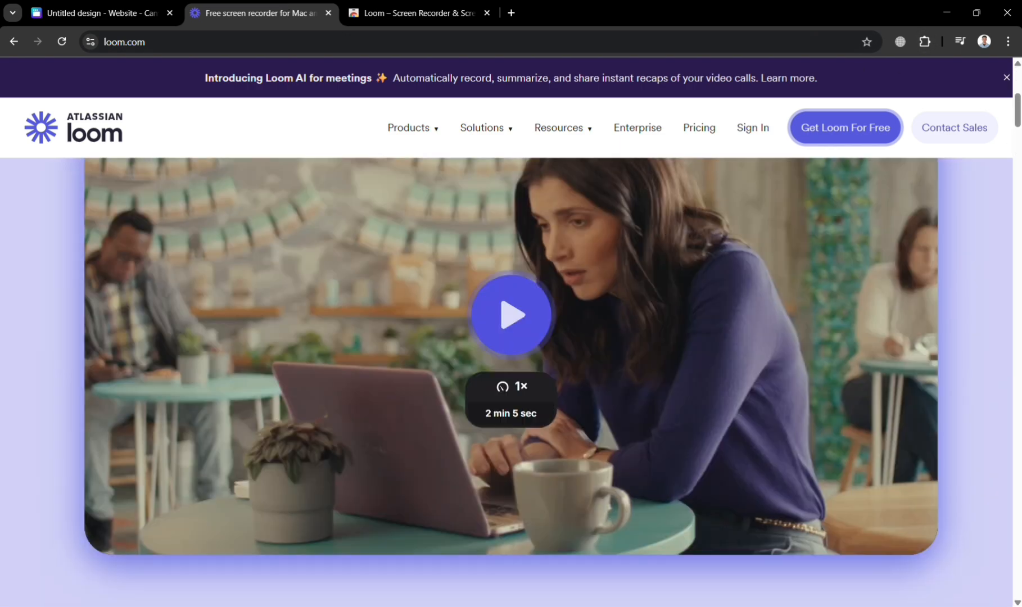
scroll(518, 419, "down", 10)
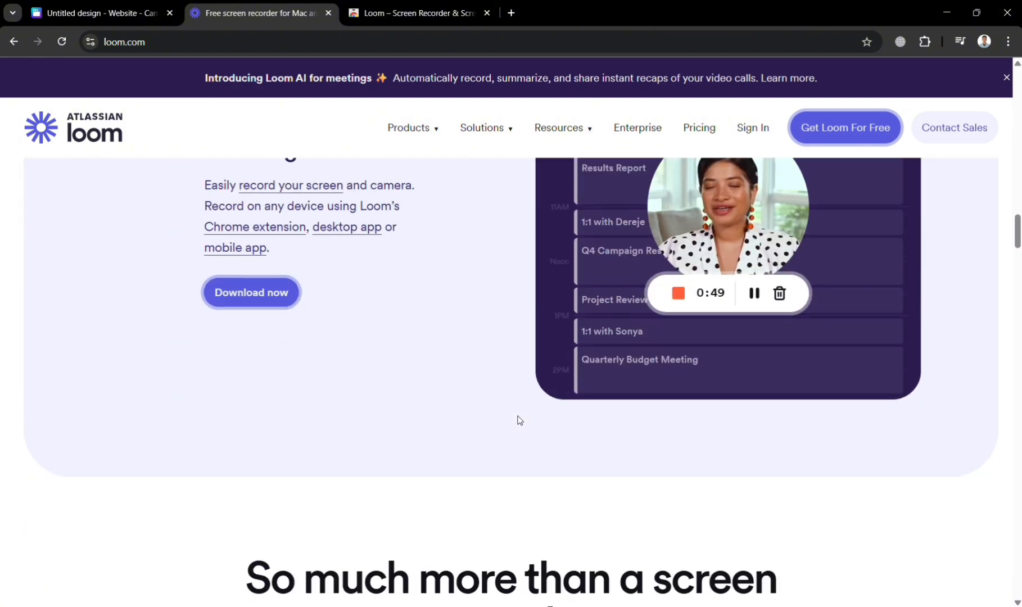
scroll(520, 421, "down", 4)
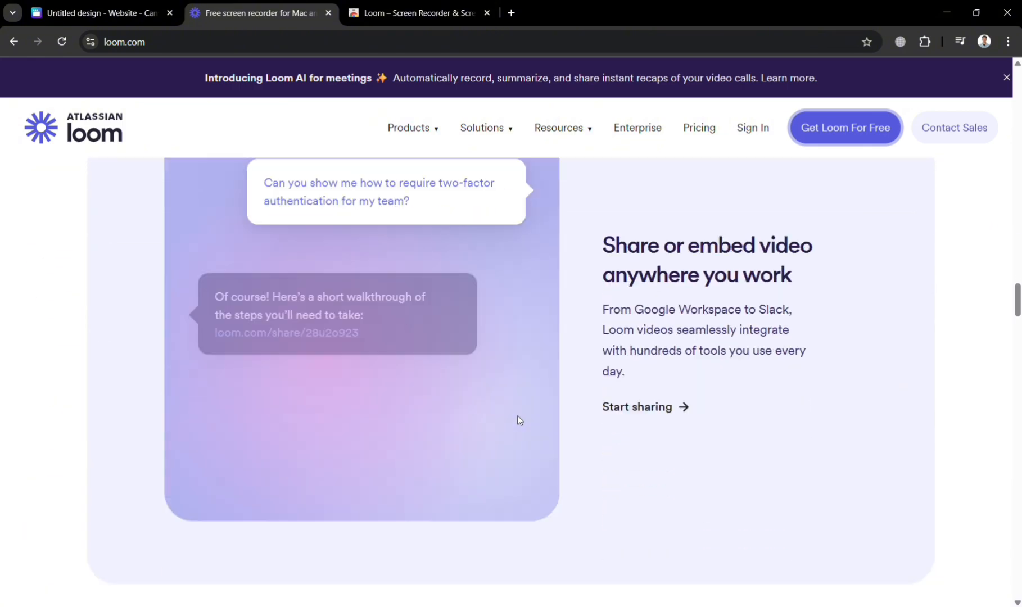
scroll(520, 420, "up", 10)
scroll(518, 420, "up", 10)
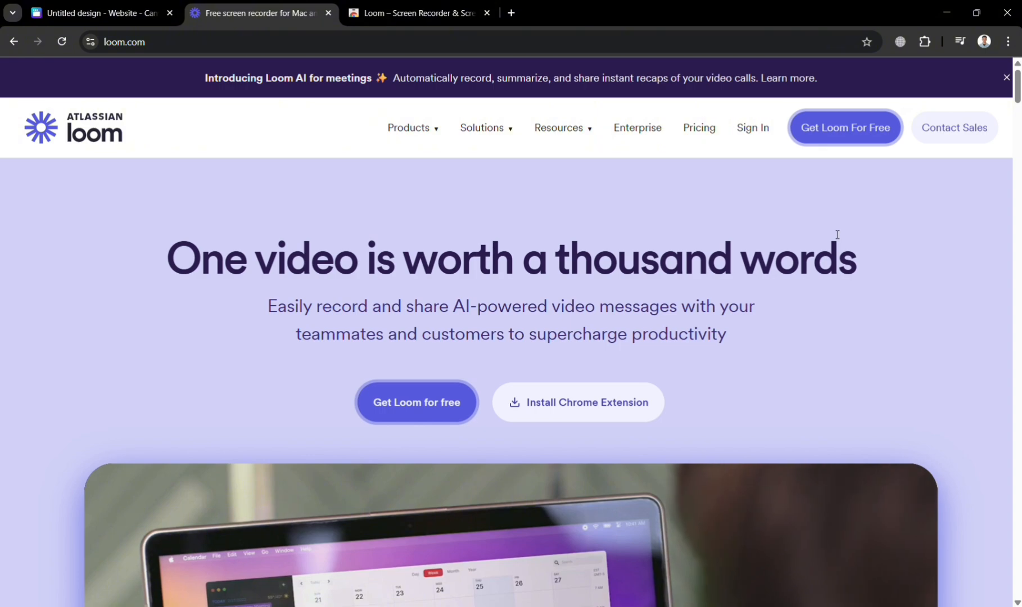
scroll(835, 233, "down", 10)
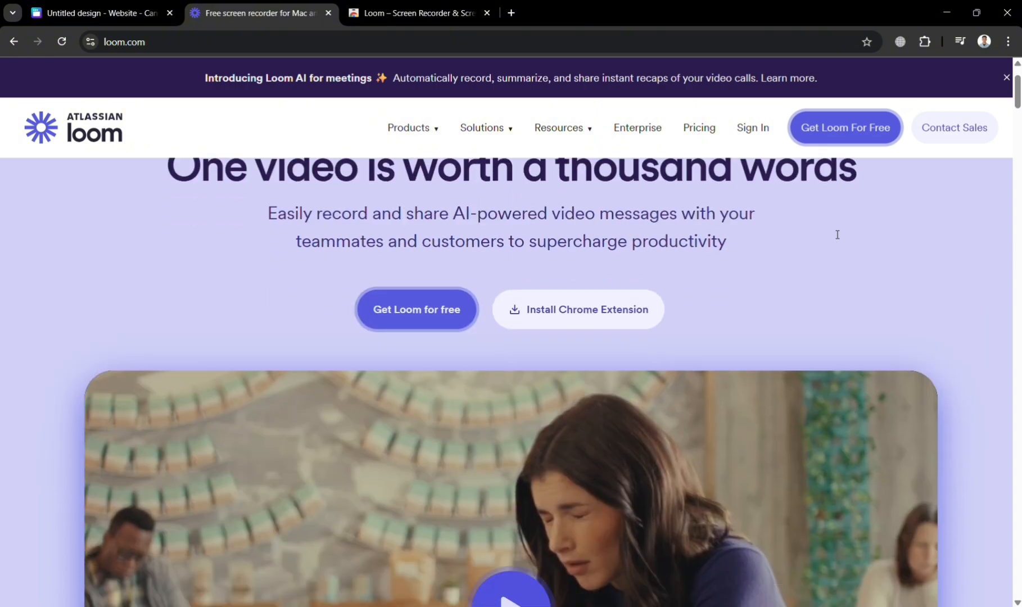
scroll(835, 234, "down", 15)
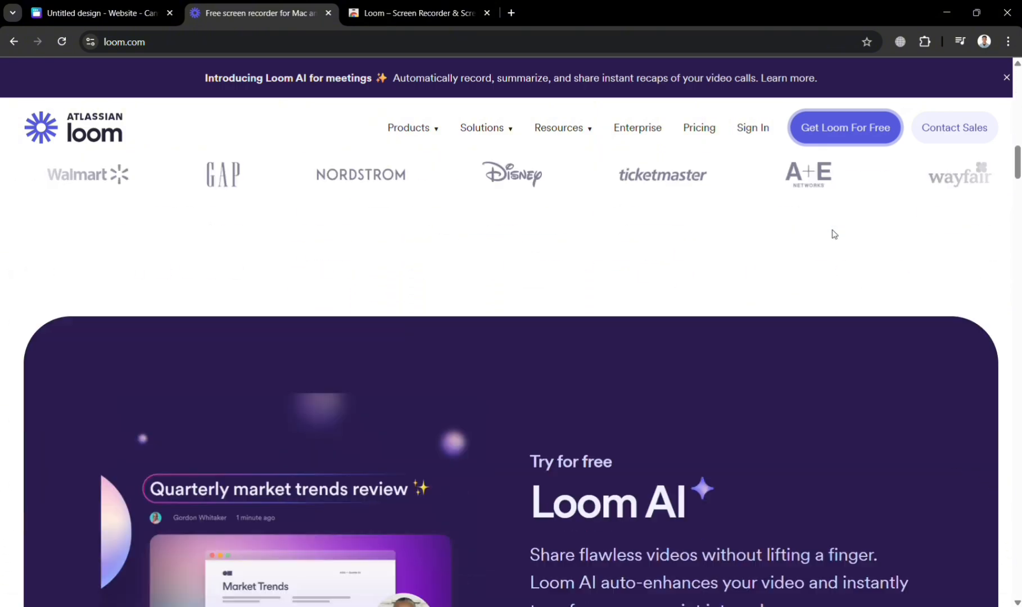
scroll(834, 234, "down", 15)
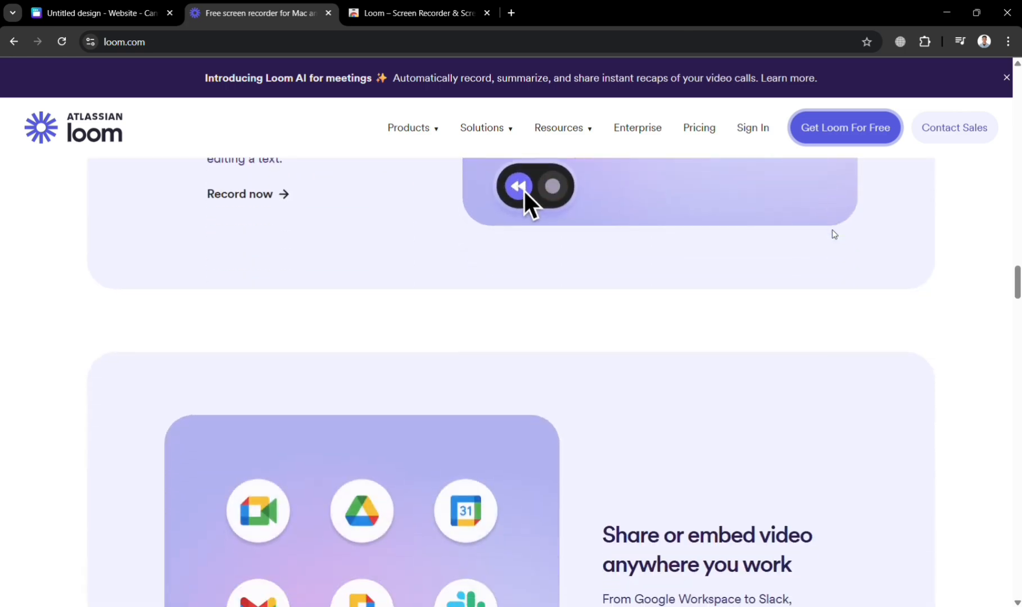
scroll(834, 233, "down", 12)
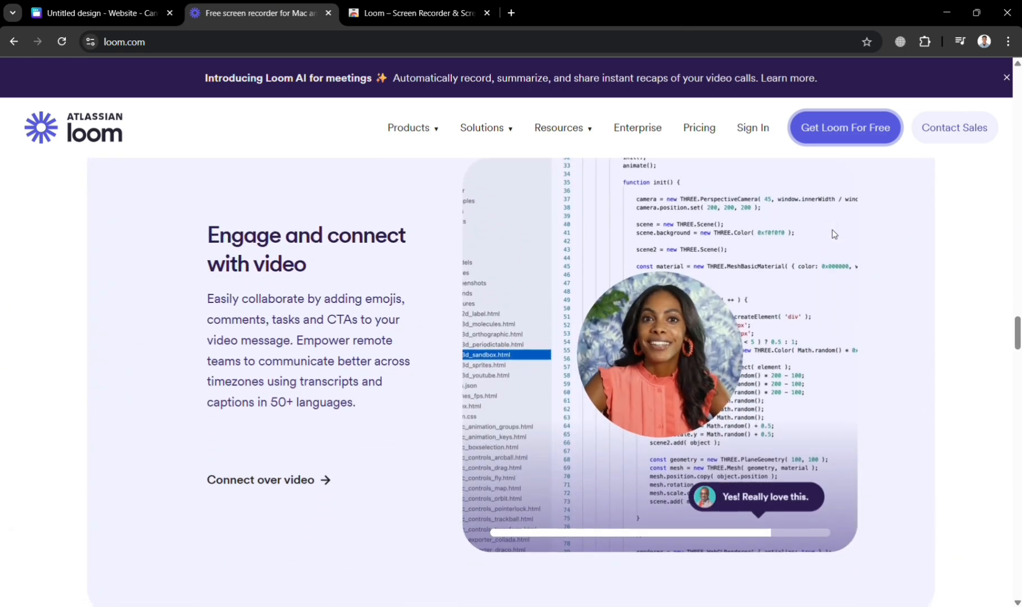
scroll(833, 229, "down", 15)
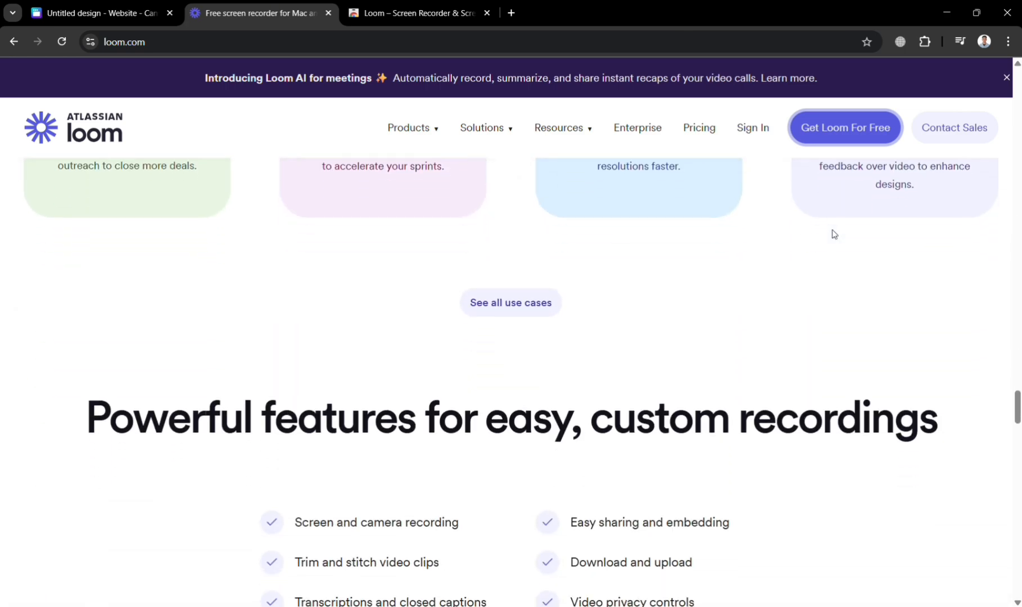
scroll(832, 230, "down", 10)
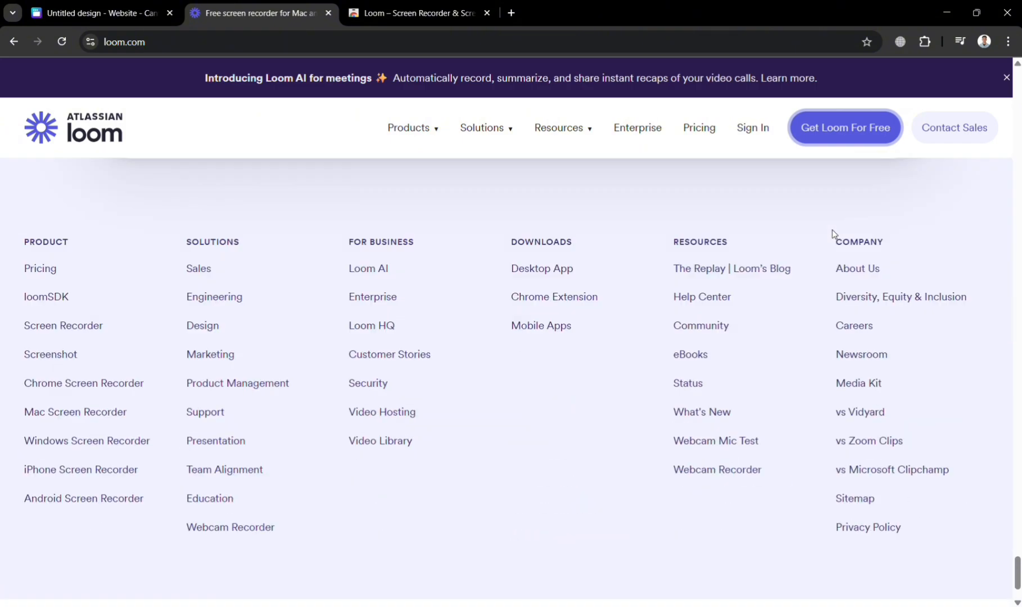
scroll(834, 234, "up", 20)
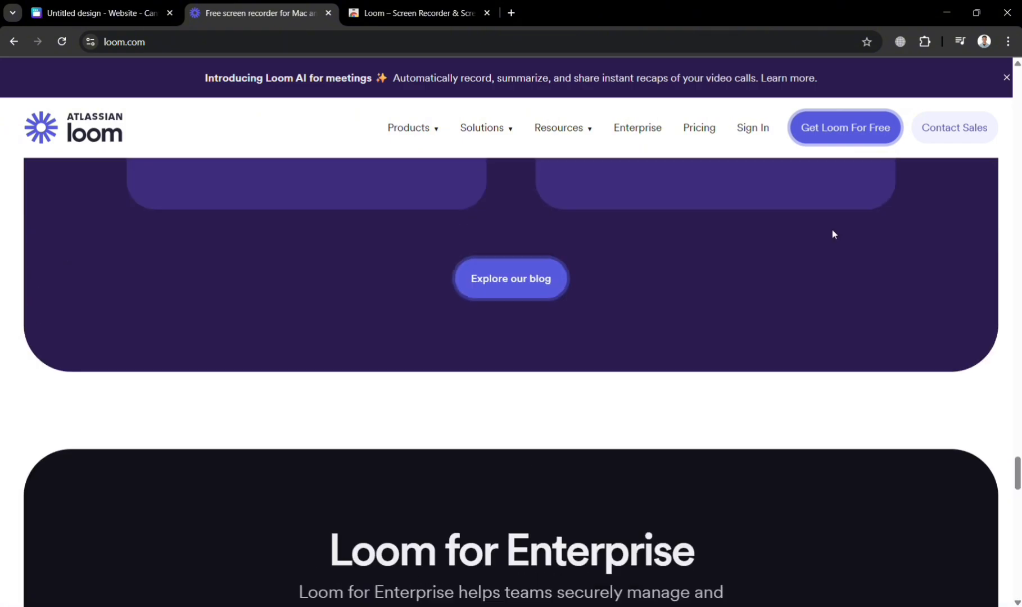
scroll(835, 233, "up", 20)
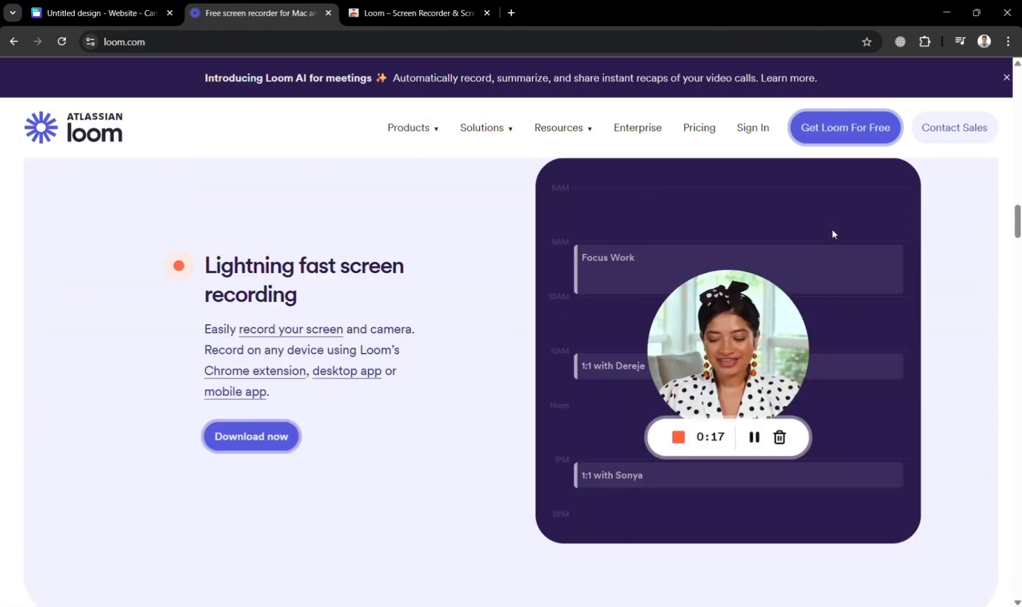
scroll(832, 229, "up", 5)
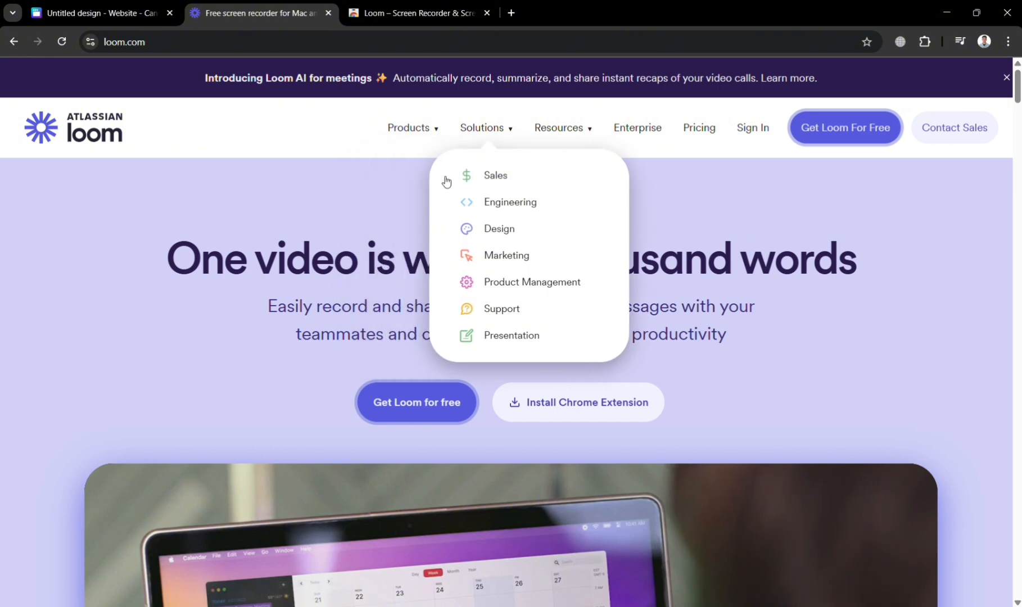
- Switch back to the Canva design and place the uploaded Loom homepage recording into the monitor frame on the second page
left_click(112, 4)
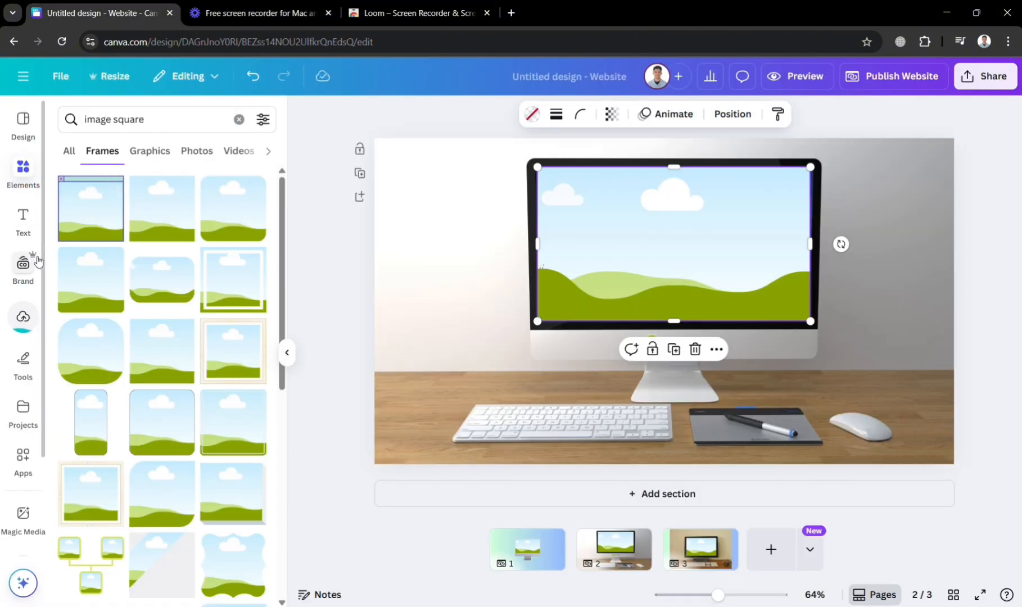
left_click(23, 316)
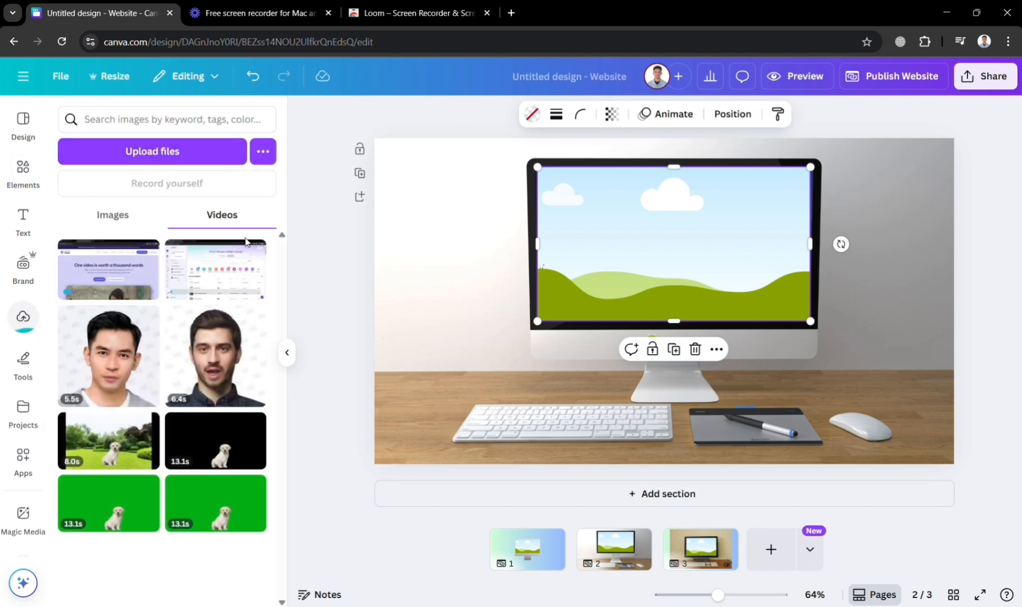
left_click(163, 159)
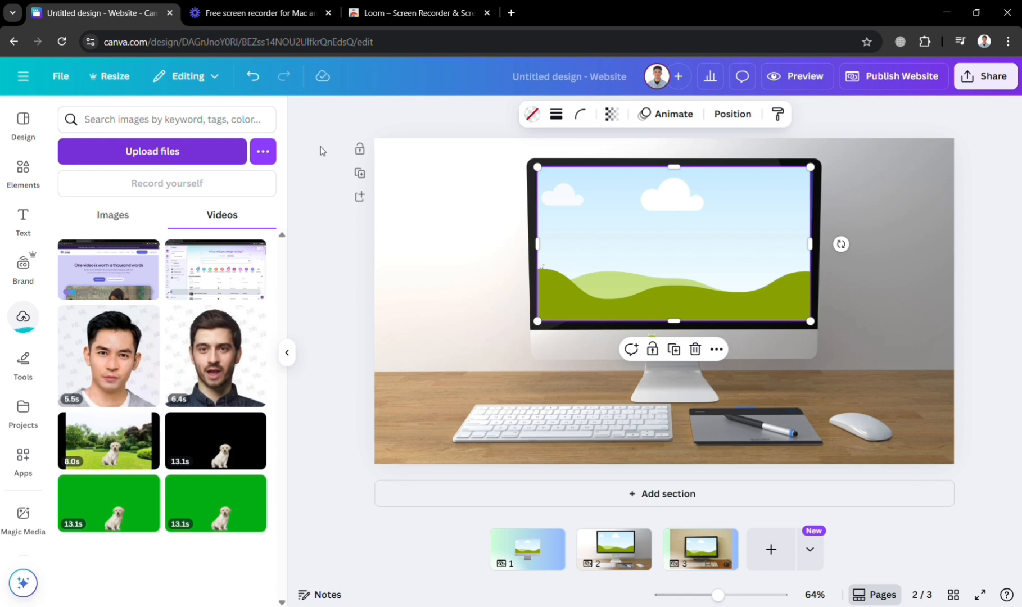
left_click_drag(128, 289, 526, 323)
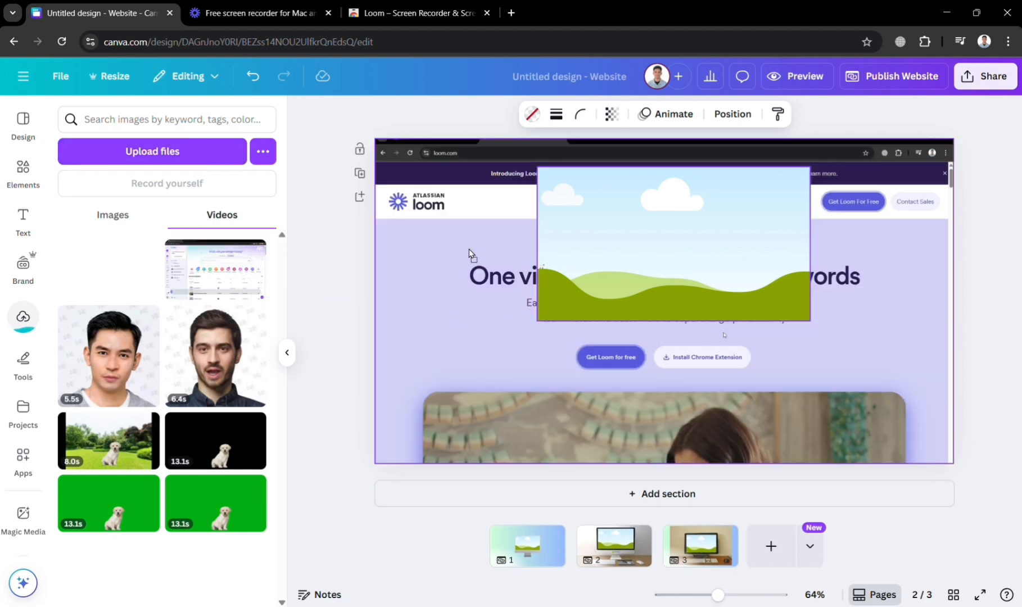
left_click_drag(423, 327, 323, 386)
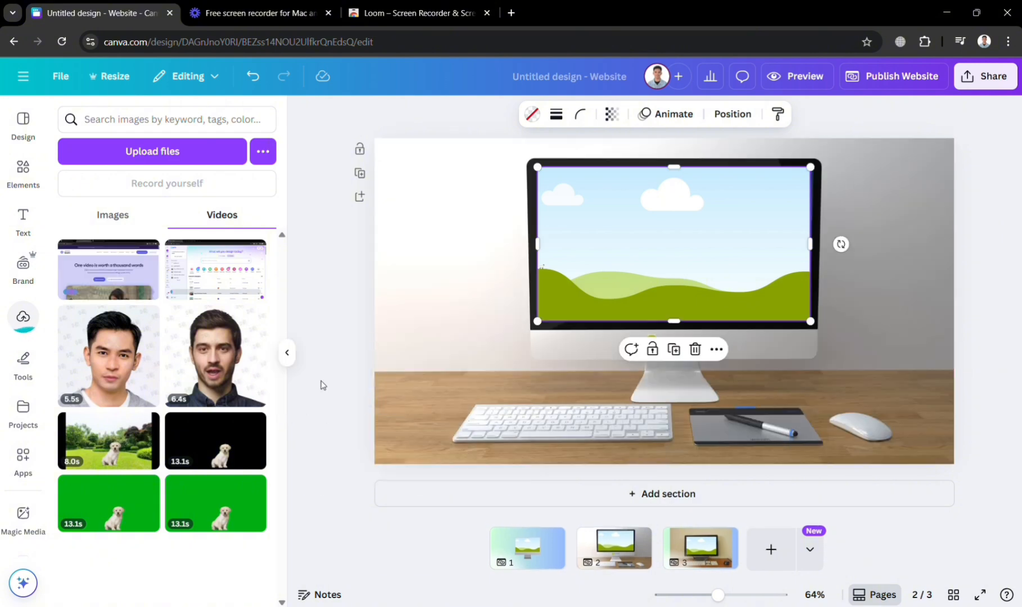
left_click(103, 275)
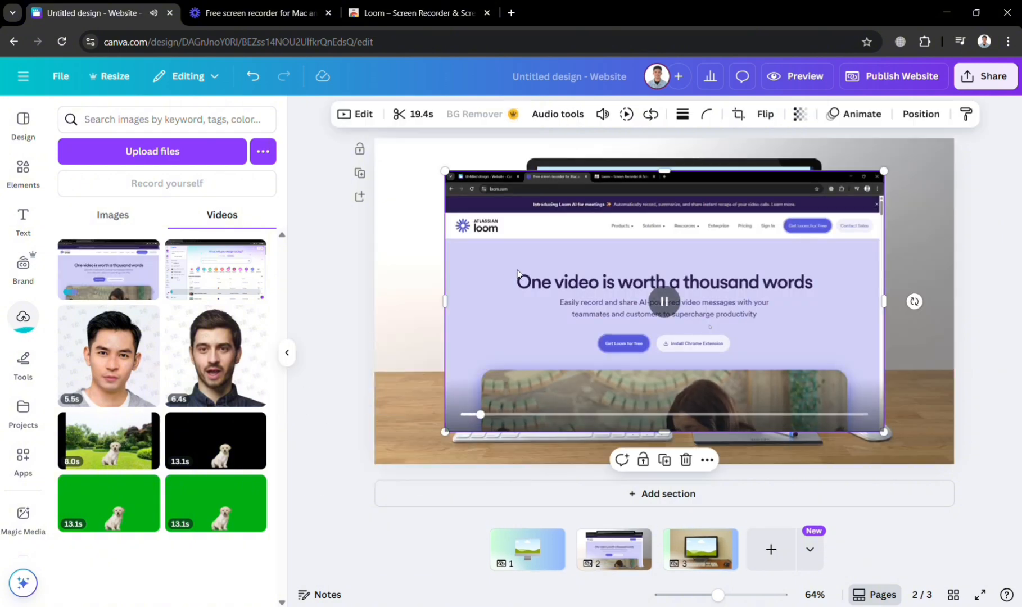
left_click_drag(515, 281, 620, 270)
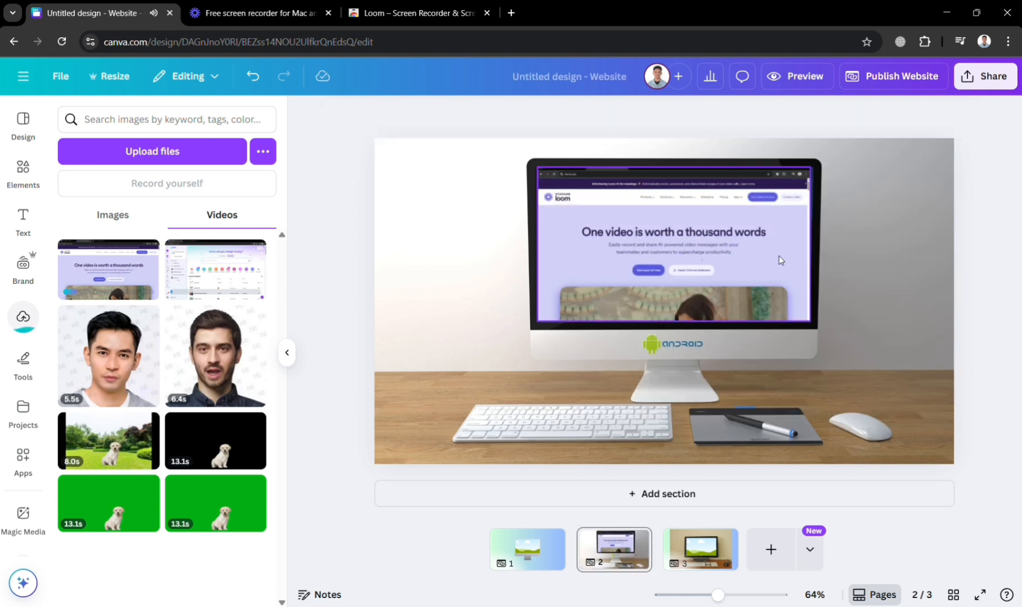
- Play the Loom recording inside the monitor on the second page, and pause it
left_click(711, 283)
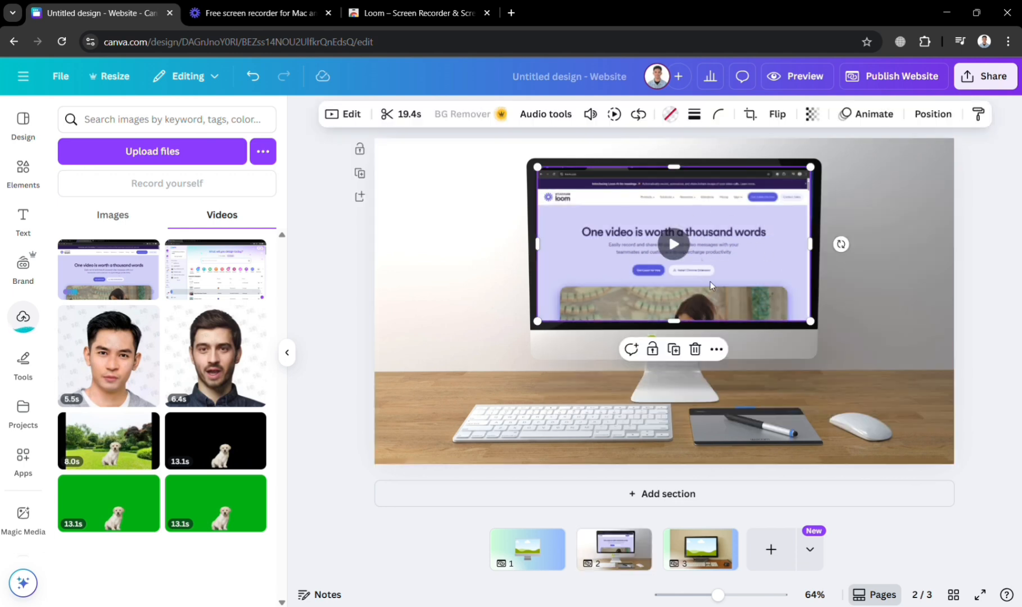
left_click(677, 246)
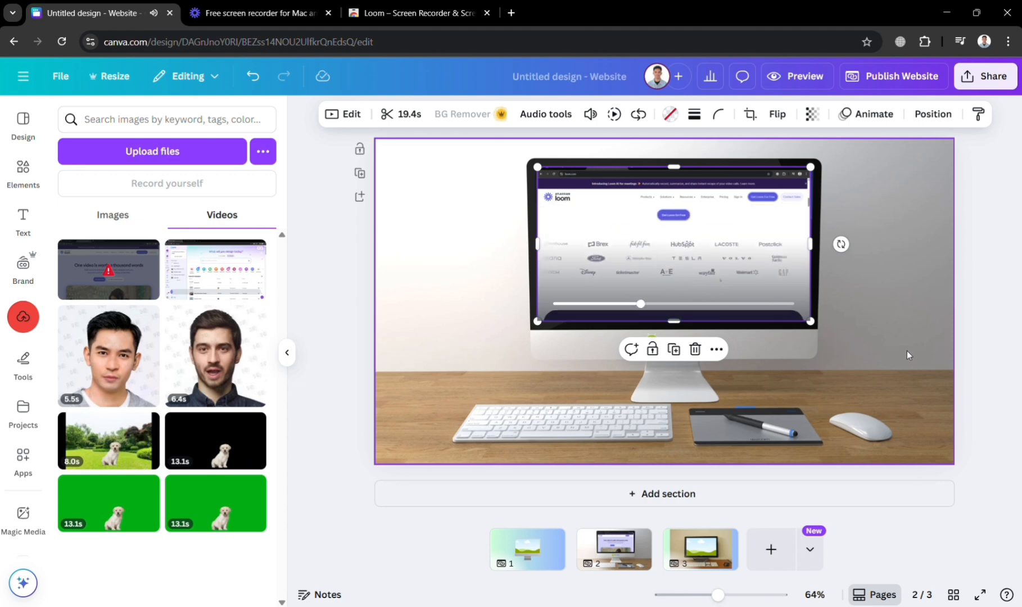
scroll(907, 351, "down", 1)
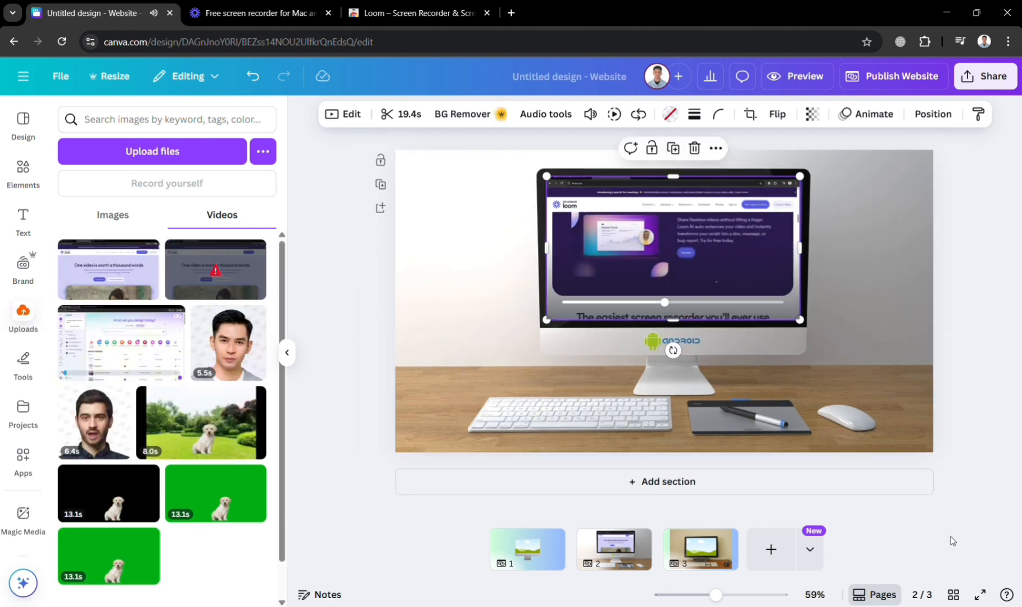
mouse_move(675, 252)
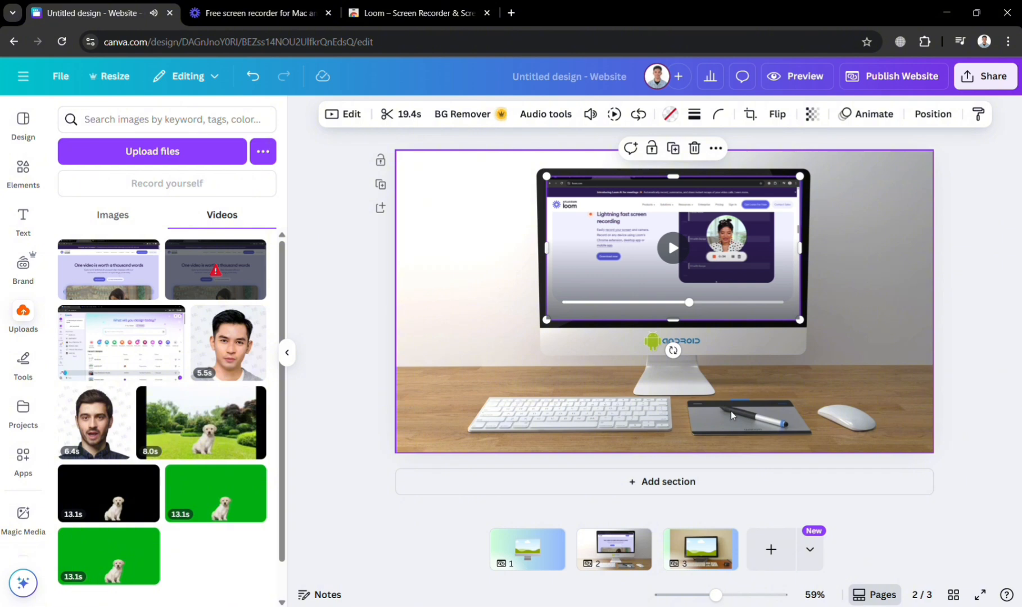
- Place the Loom homepage recording into the computer mockup's frame on the first page and preview its playback
scroll(732, 415, "up", 1)
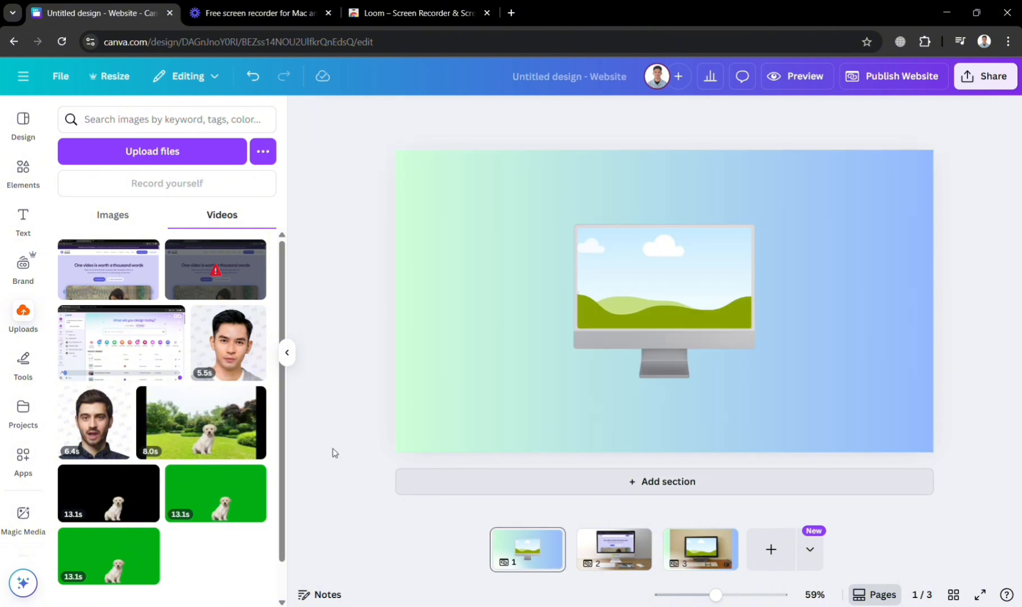
left_click(139, 288)
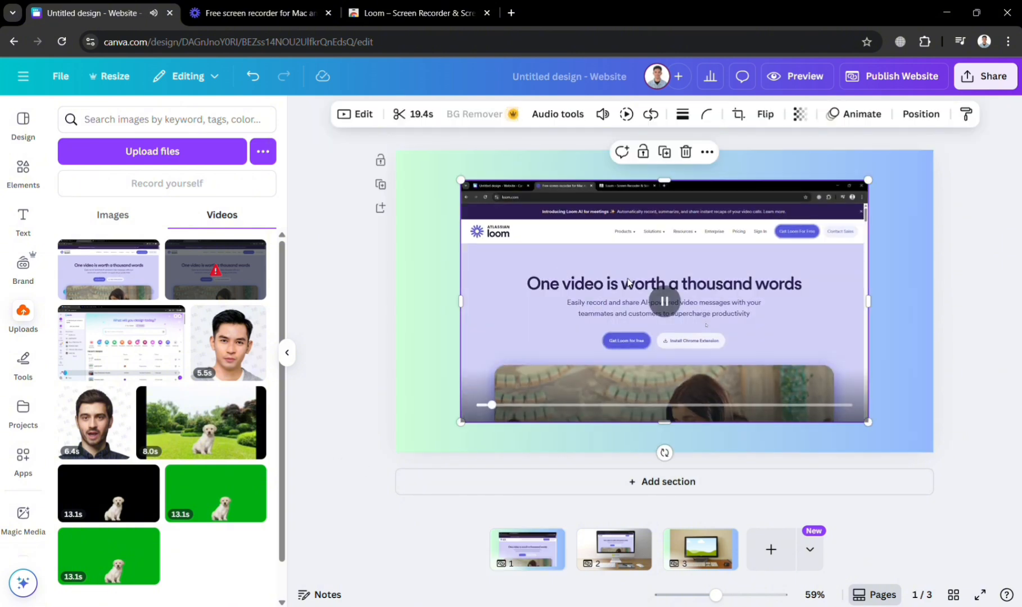
left_click_drag(662, 299, 687, 303)
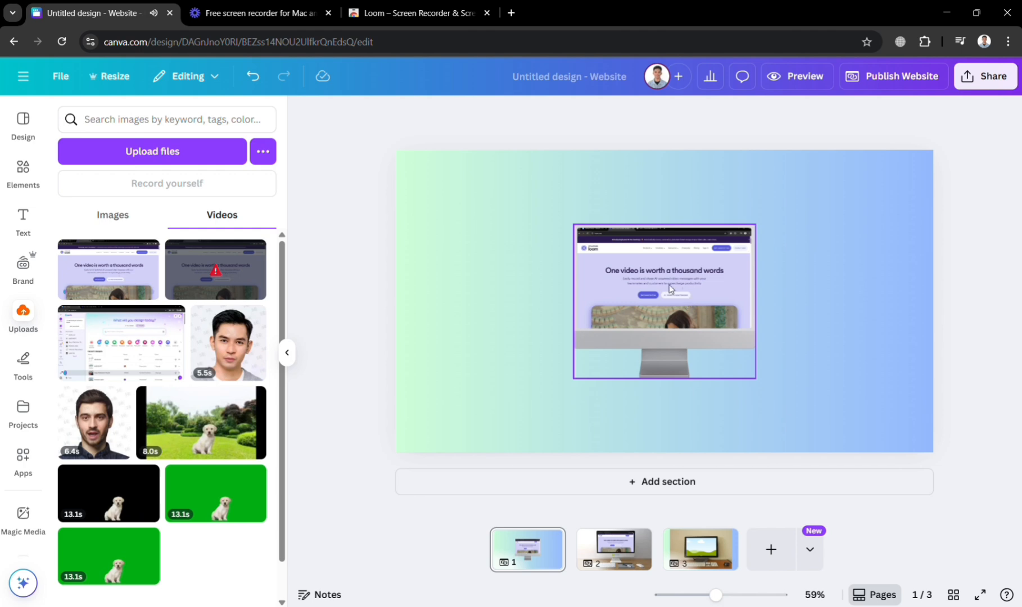
left_click(669, 285)
left_click(670, 285)
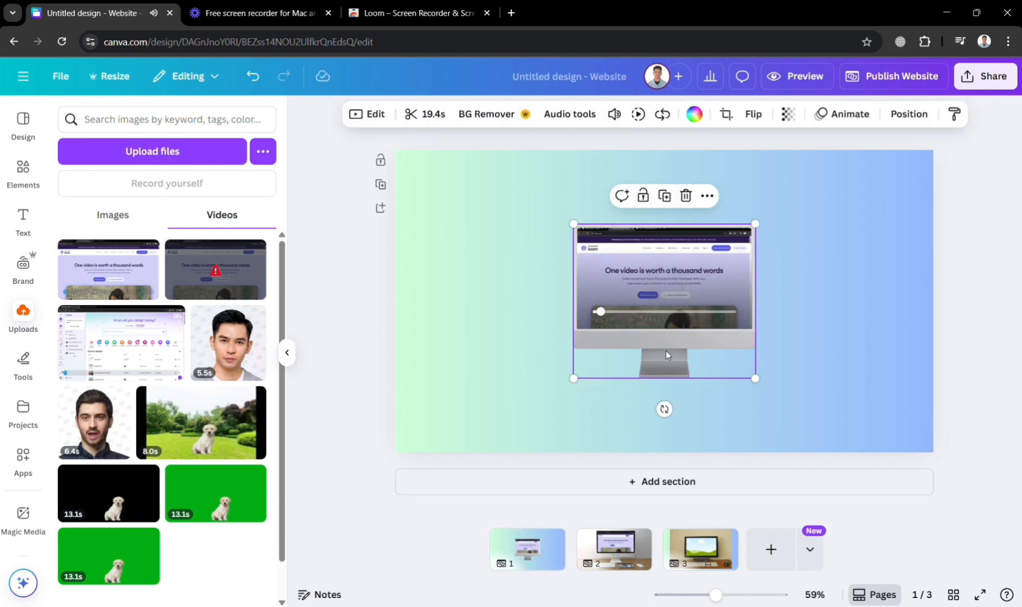
mouse_move(661, 288)
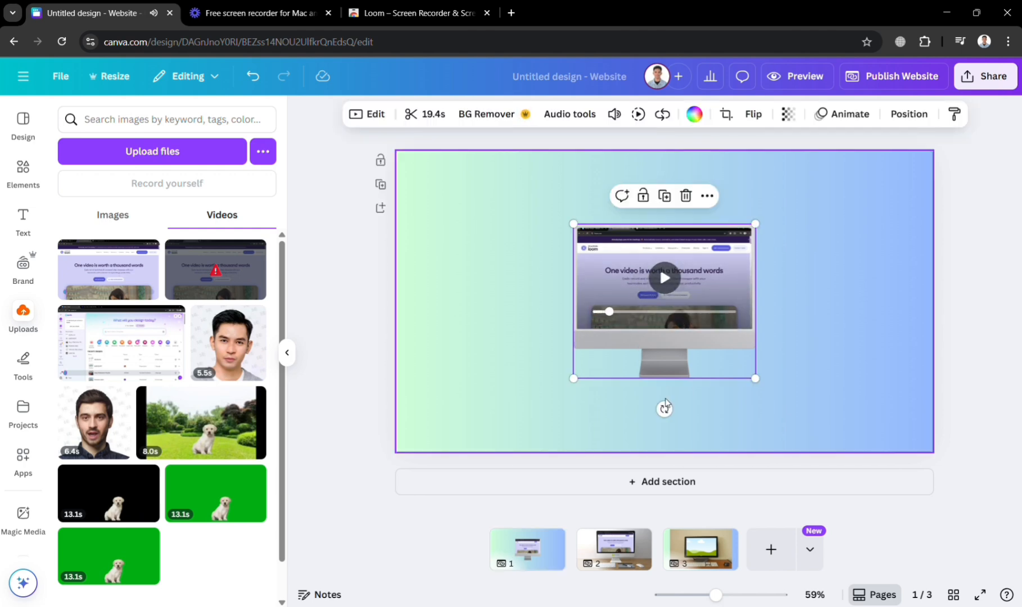
- Place the Loom homepage recording into the frame over the monitor screen on the third page
scroll(665, 403, "down", 2)
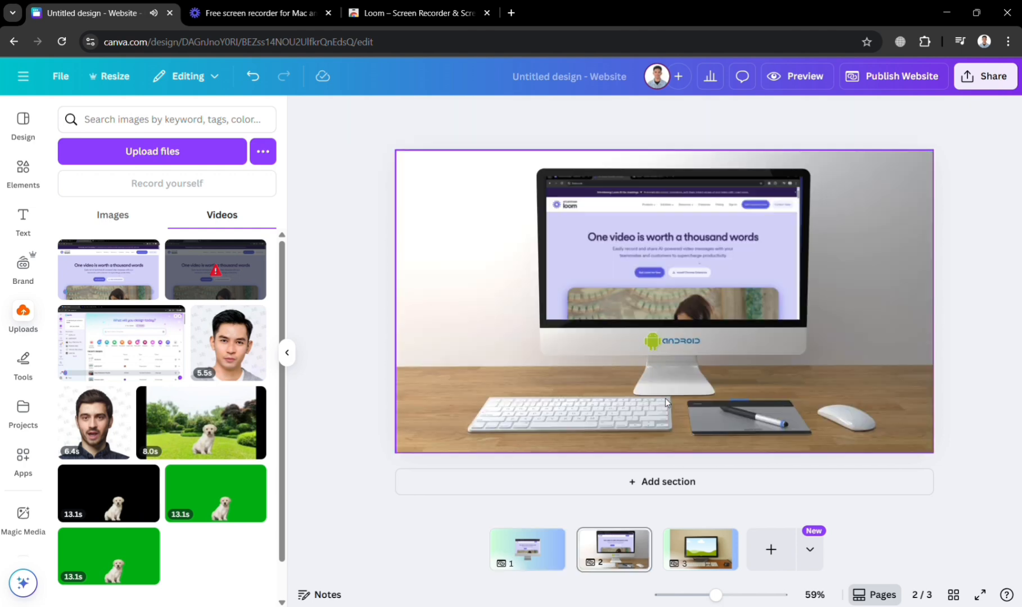
left_click(702, 557)
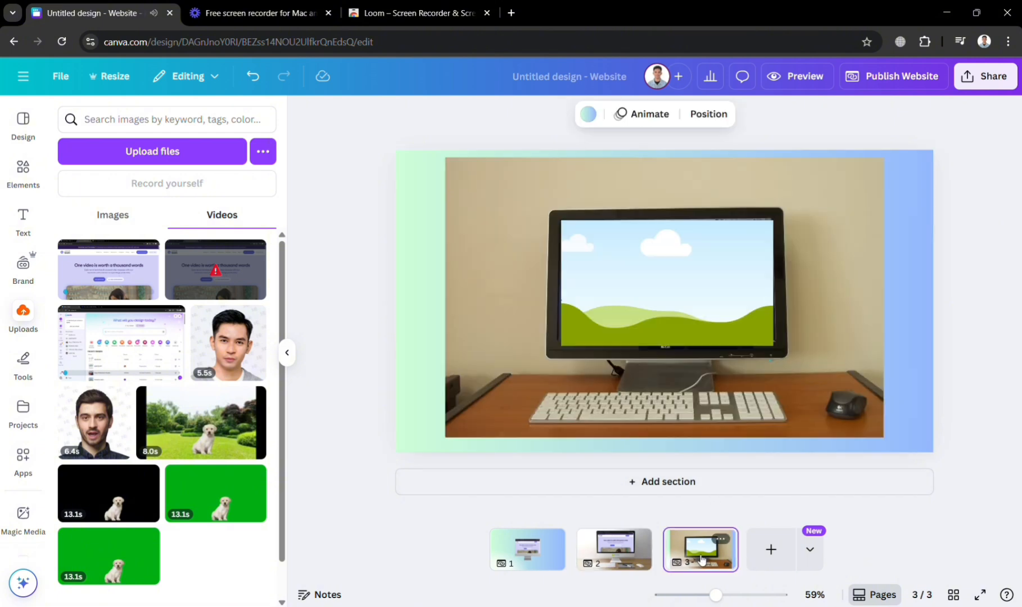
left_click(115, 264)
left_click_drag(597, 322, 643, 286)
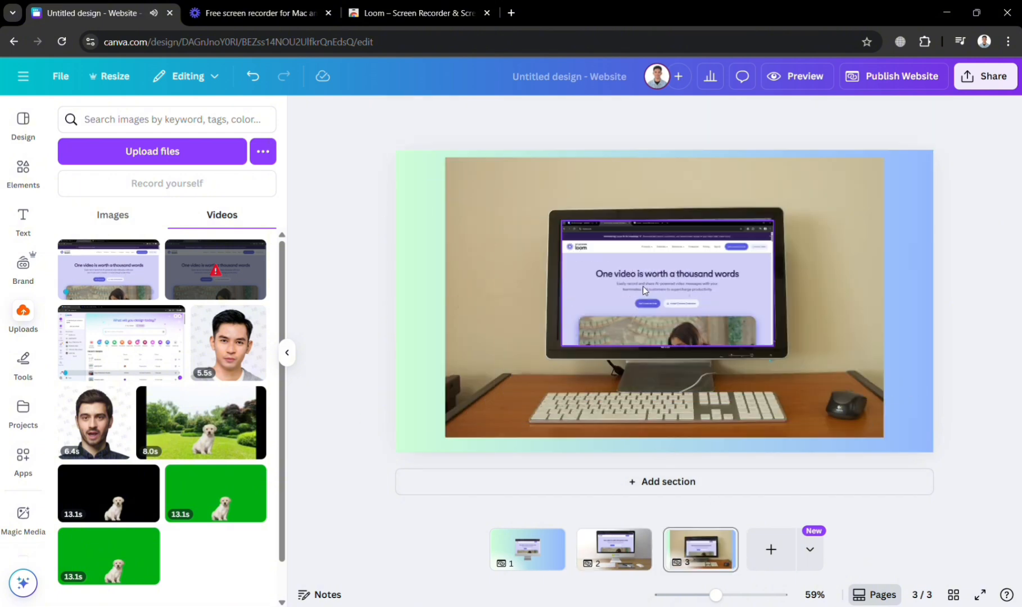
- Collapse the side panel and watch the Loom recording play inside the third page's monitor
left_click(288, 352)
left_click(539, 292)
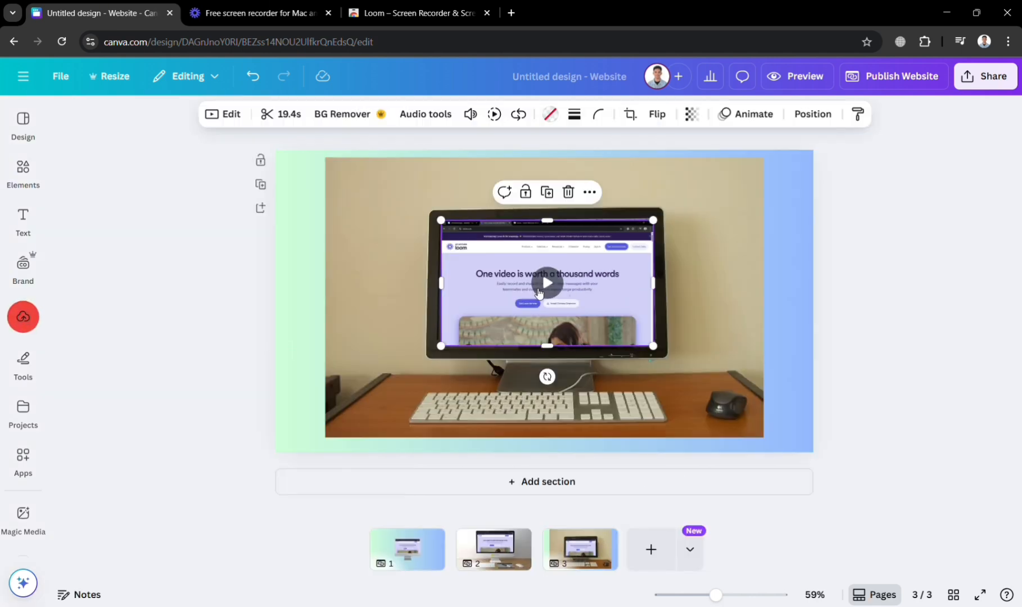
left_click(537, 290)
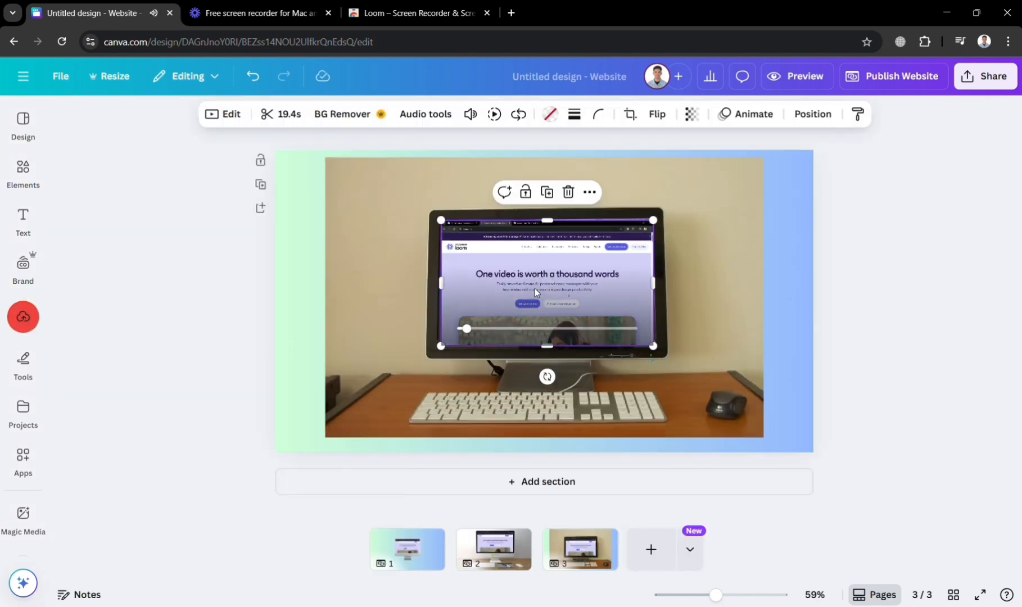
left_click(538, 290)
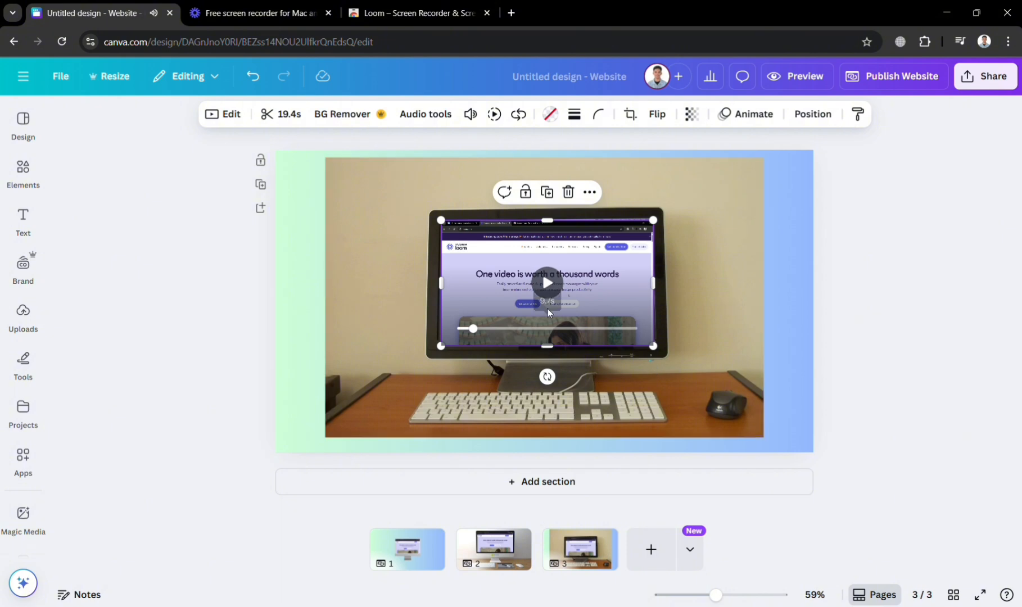
left_click(552, 299)
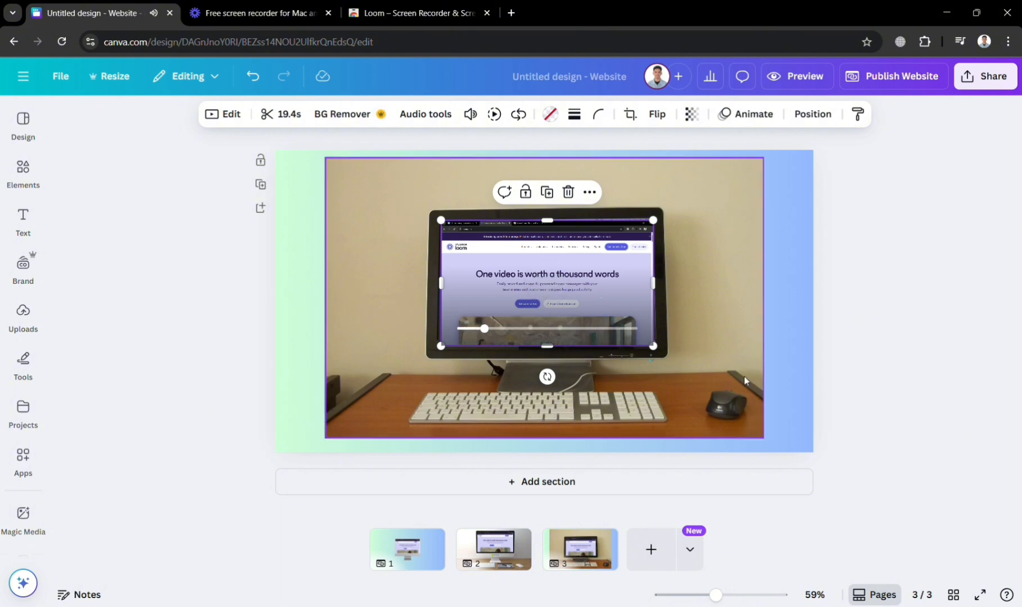
left_click(828, 332)
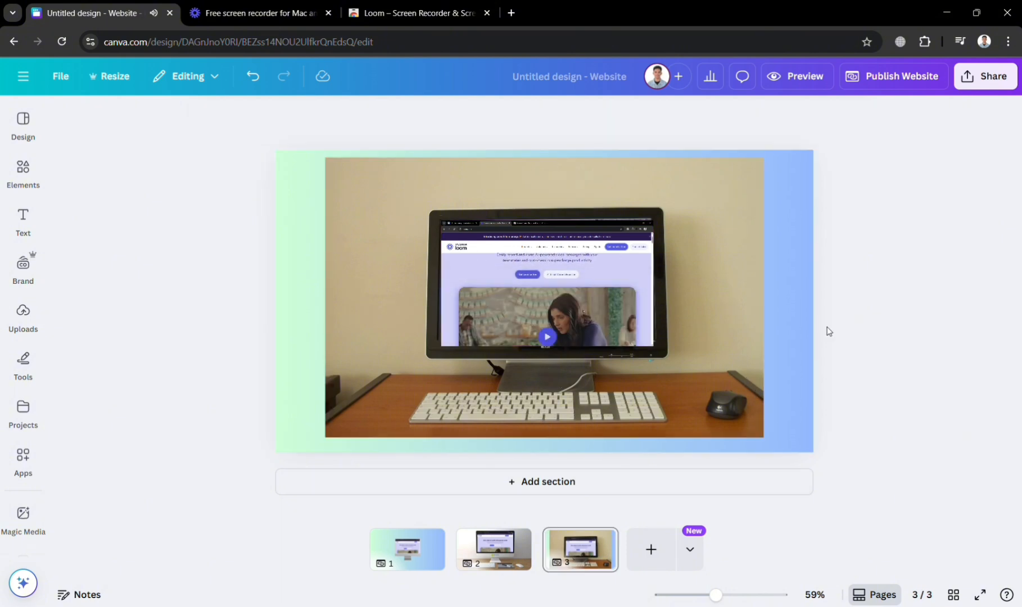
left_click(499, 269)
left_click(554, 293)
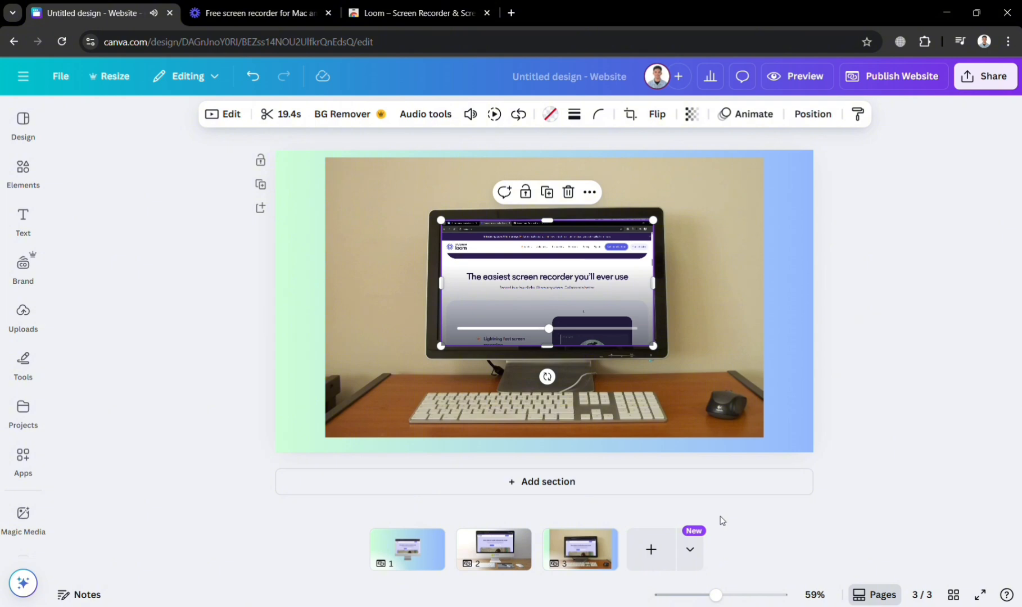
left_click(881, 331)
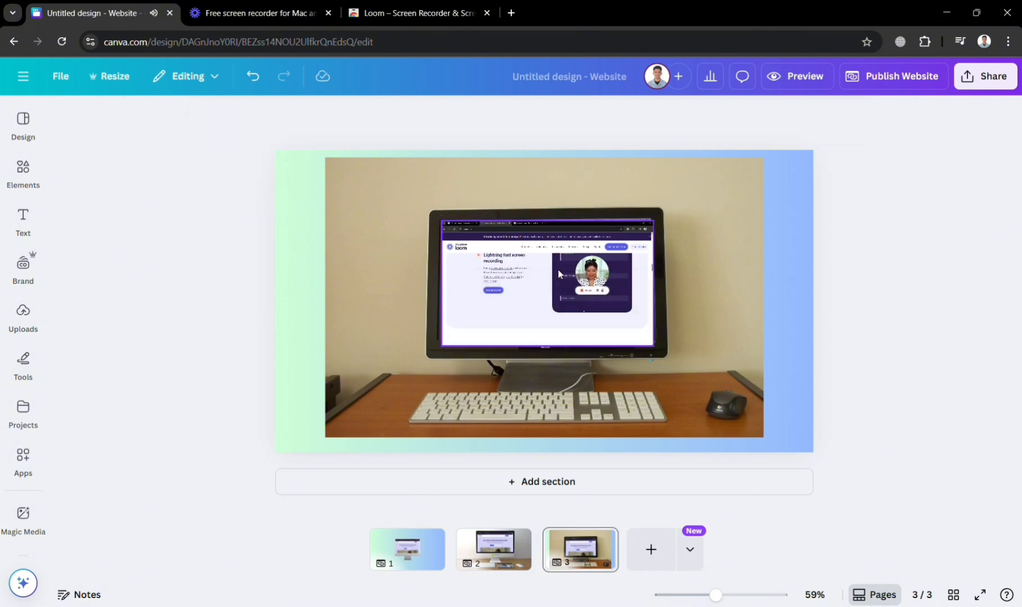
- On the second page, clear the element search and look over the available elements and website templates
left_click(487, 548)
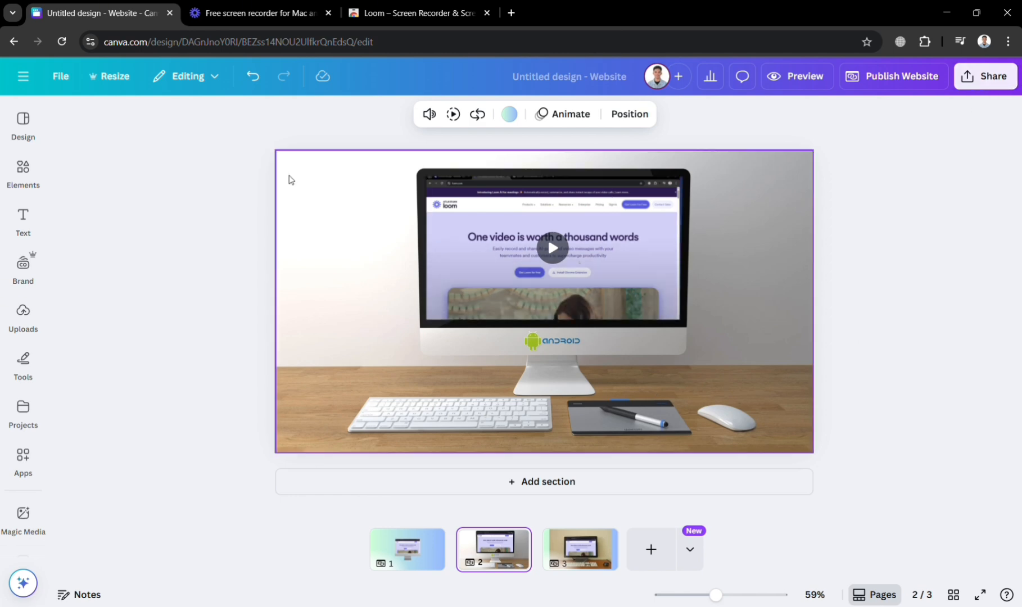
left_click(22, 164)
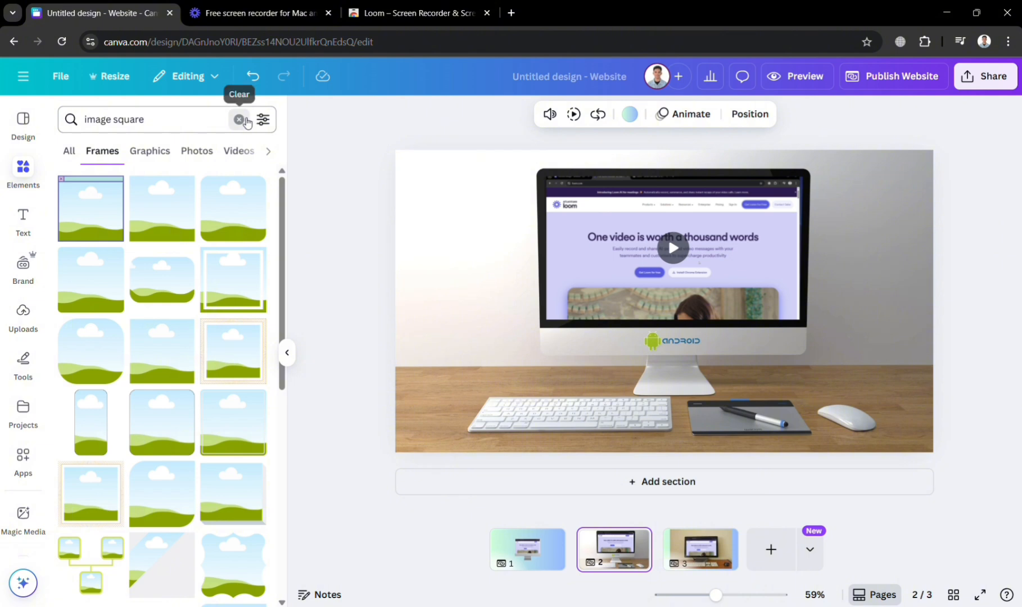
left_click(239, 119)
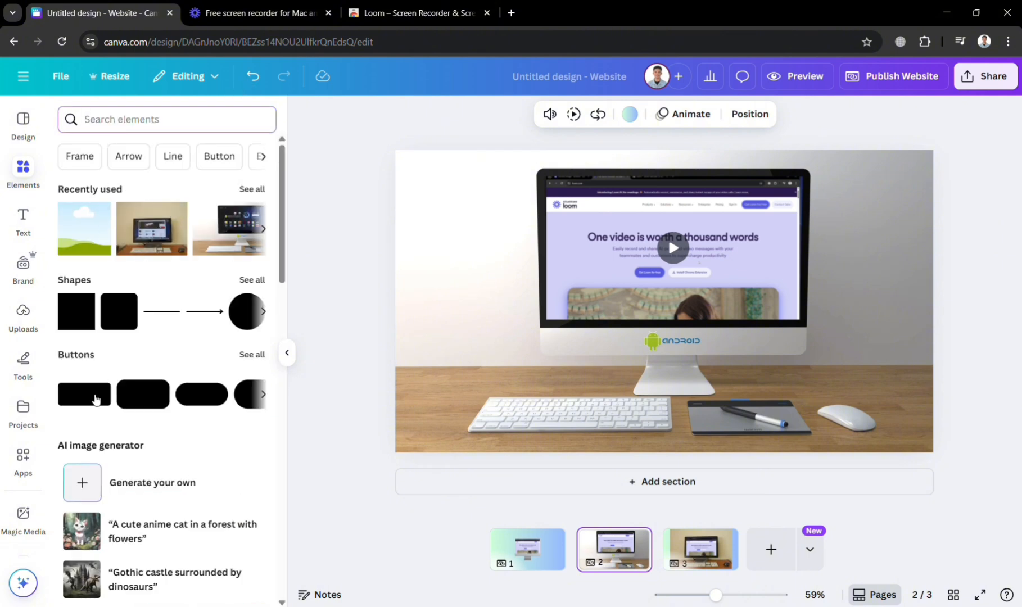
left_click(23, 125)
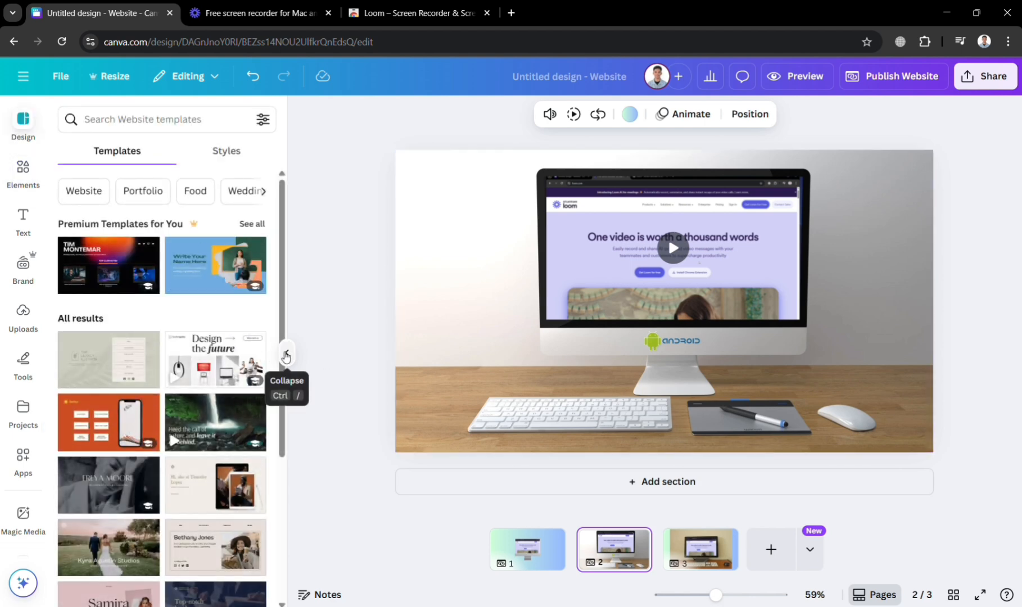
left_click(287, 353)
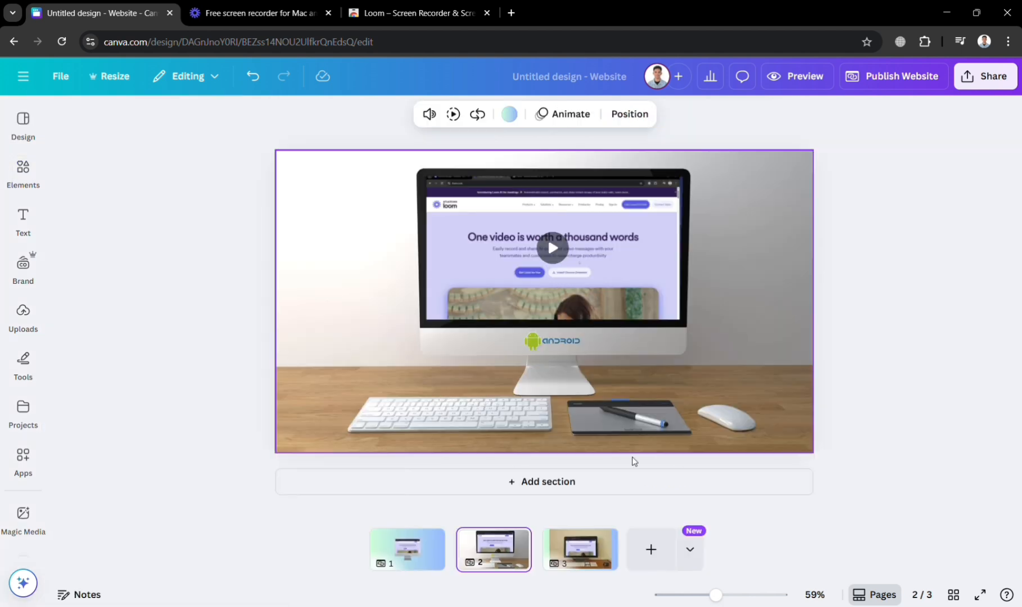
- Go through the third page to the first and look over the file types offered for downloading the design
left_click(571, 553)
left_click(432, 551)
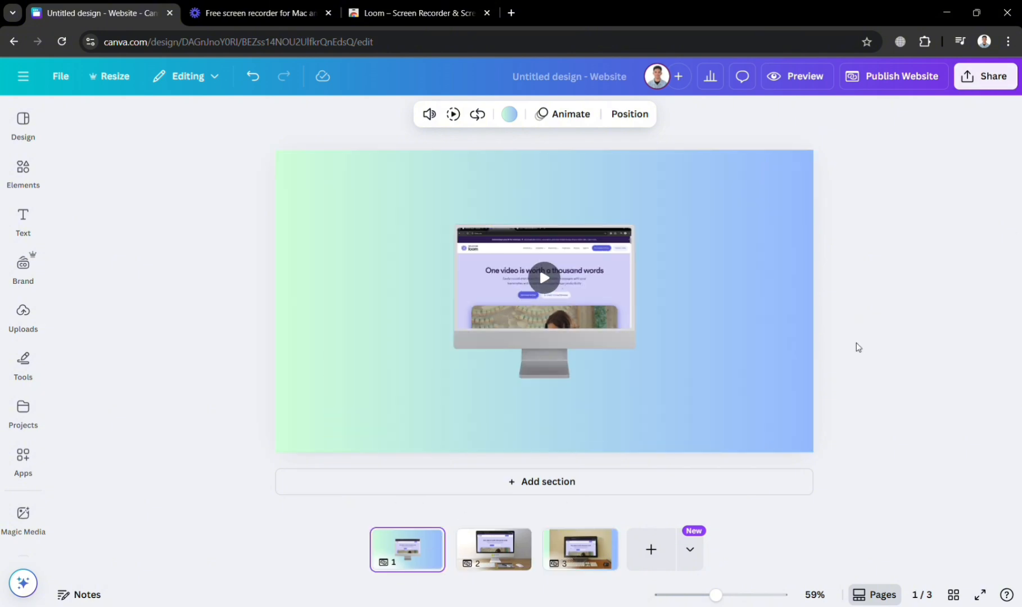
left_click(994, 77)
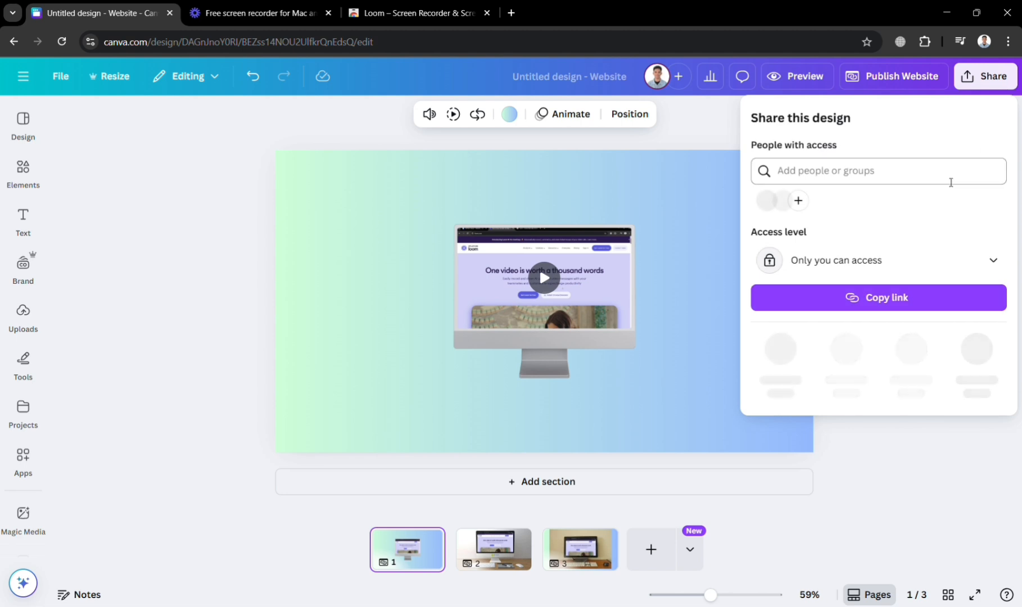
left_click(782, 350)
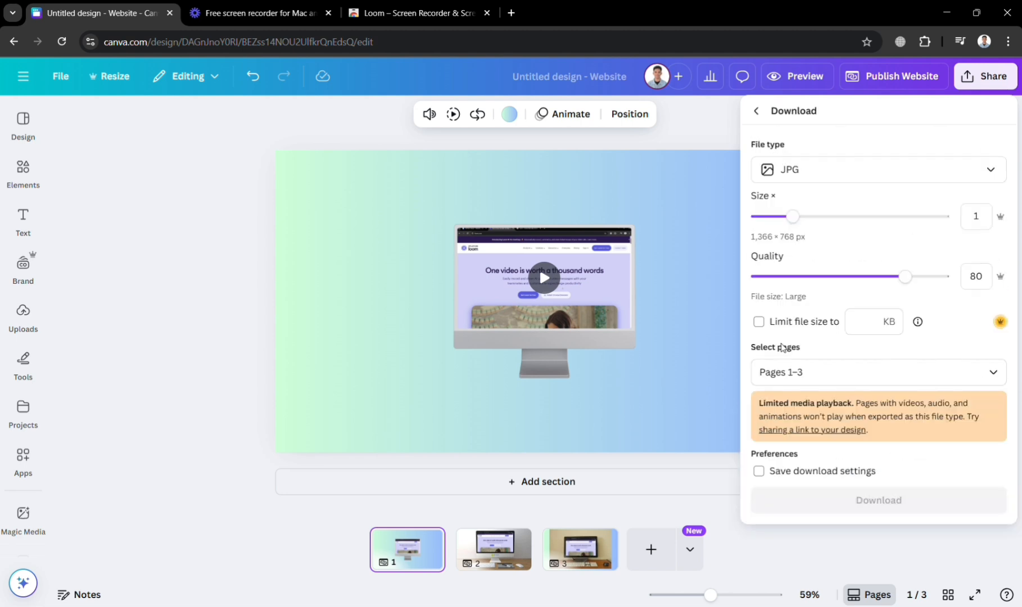
left_click(953, 173)
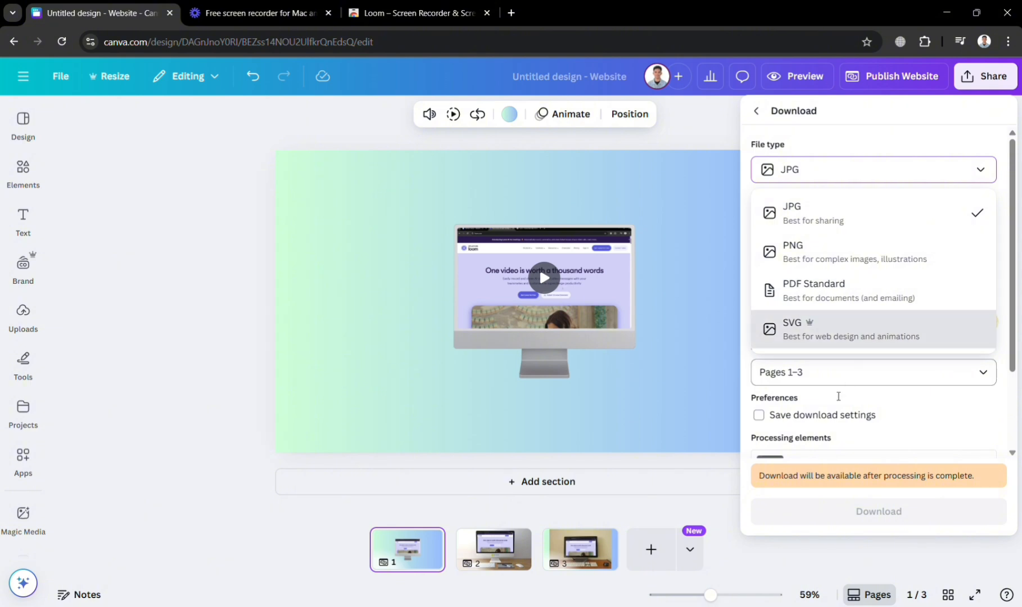
left_click(506, 577)
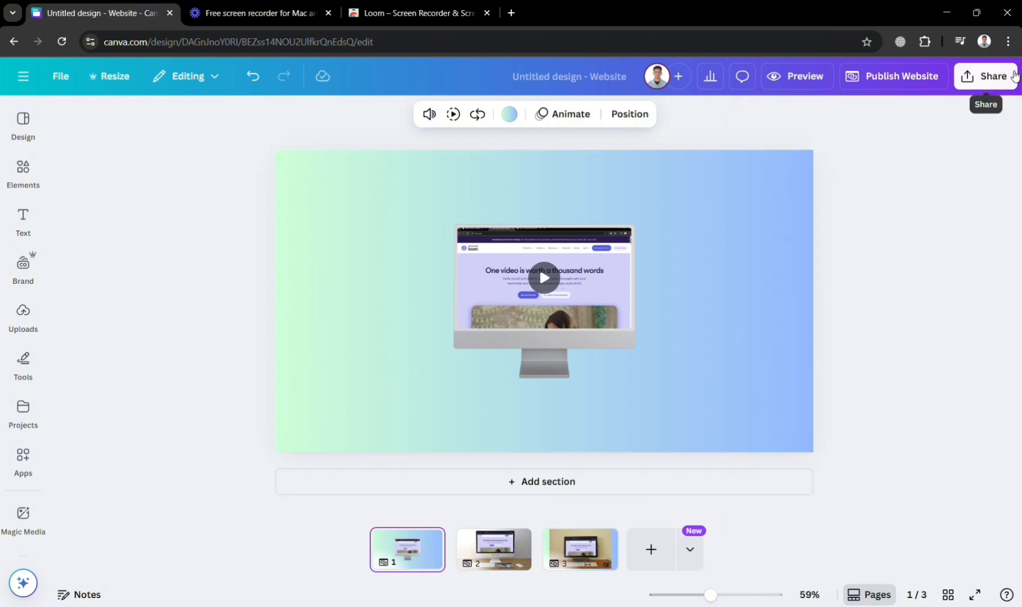
- Check the download settings from the first page, close them and go to the second page
left_click(1009, 80)
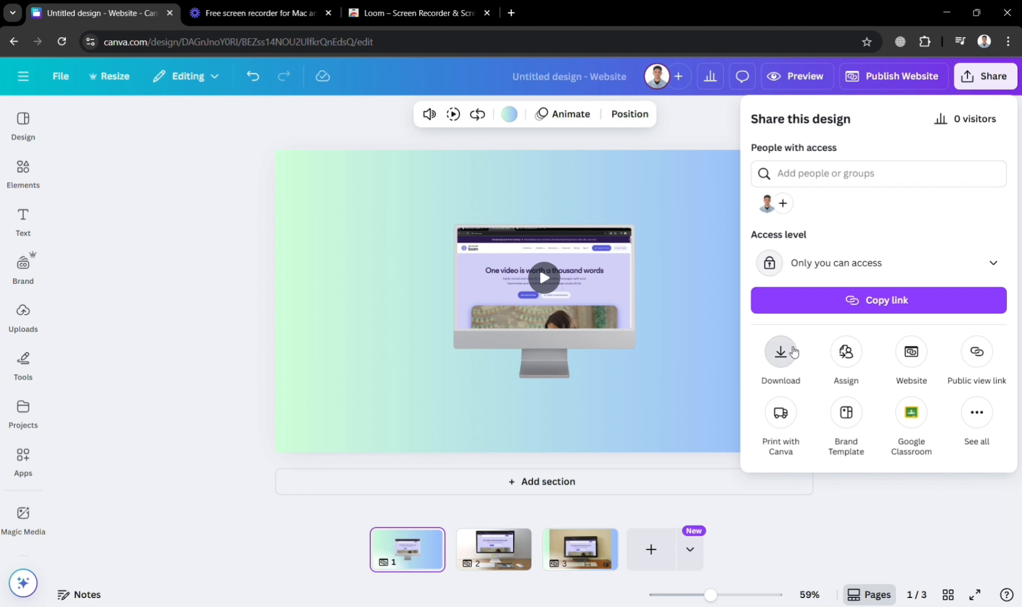
left_click(790, 352)
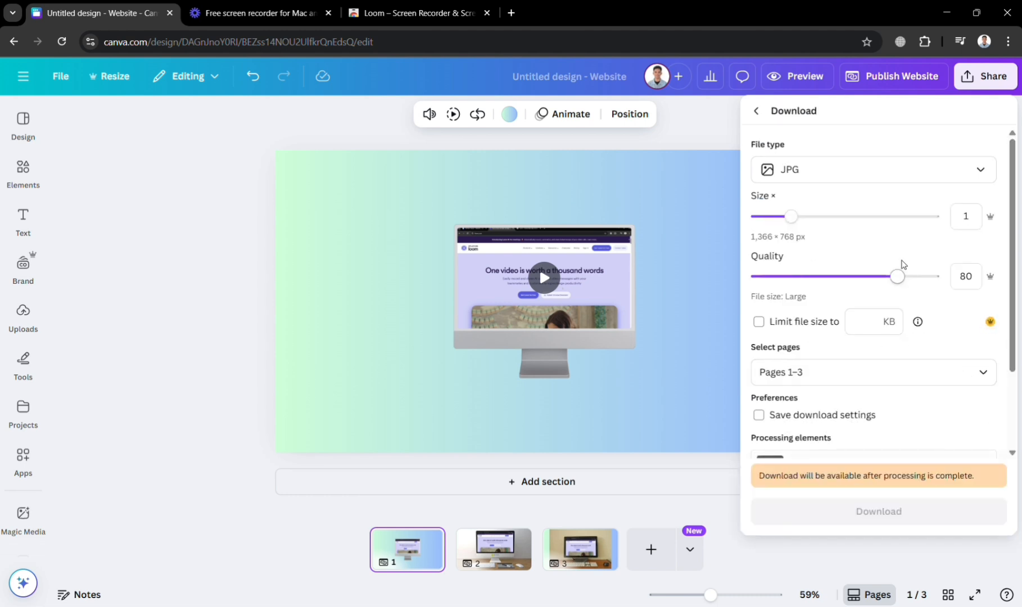
left_click(518, 551)
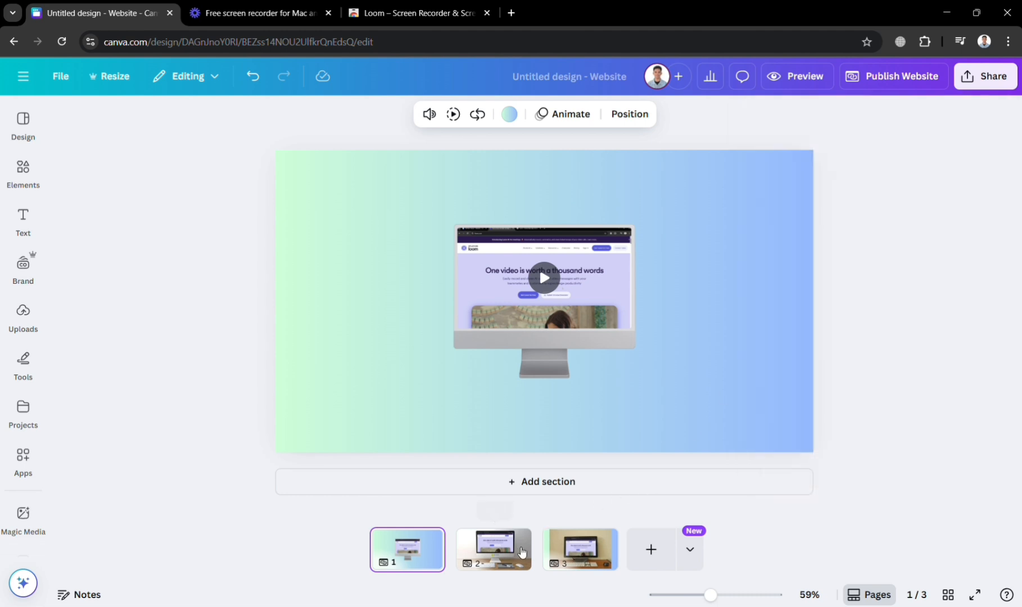
left_click(518, 551)
- Restrict the design download to the current page (Page 2), keeping JPG as the file type
left_click(1011, 86)
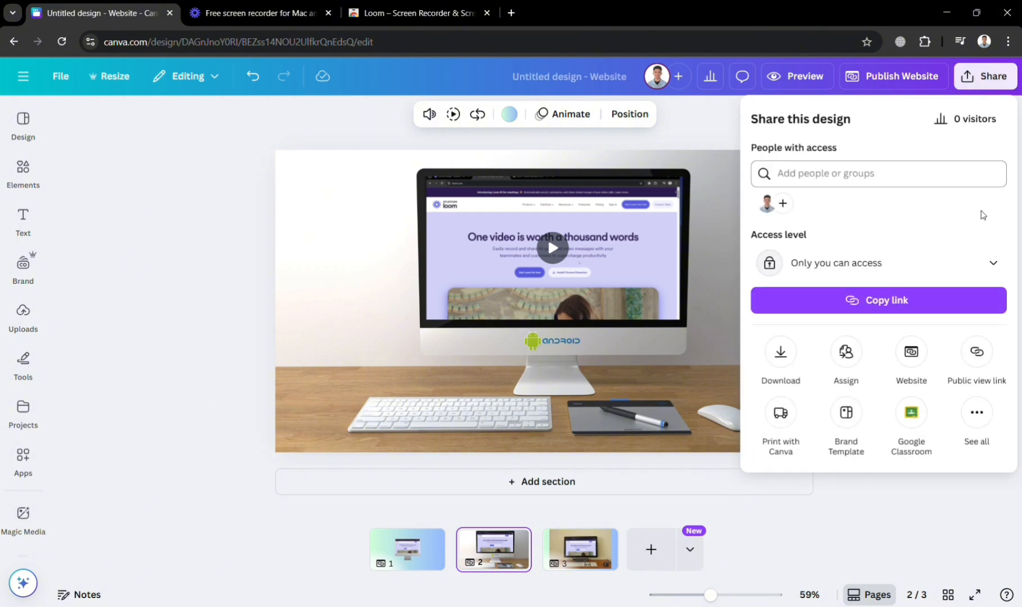
left_click(794, 351)
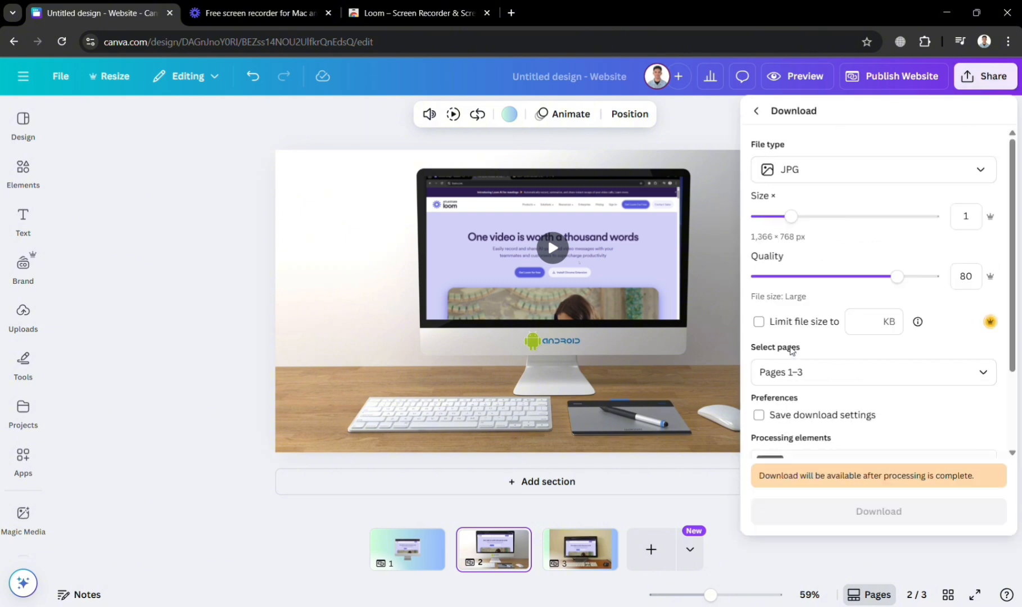
left_click(929, 171)
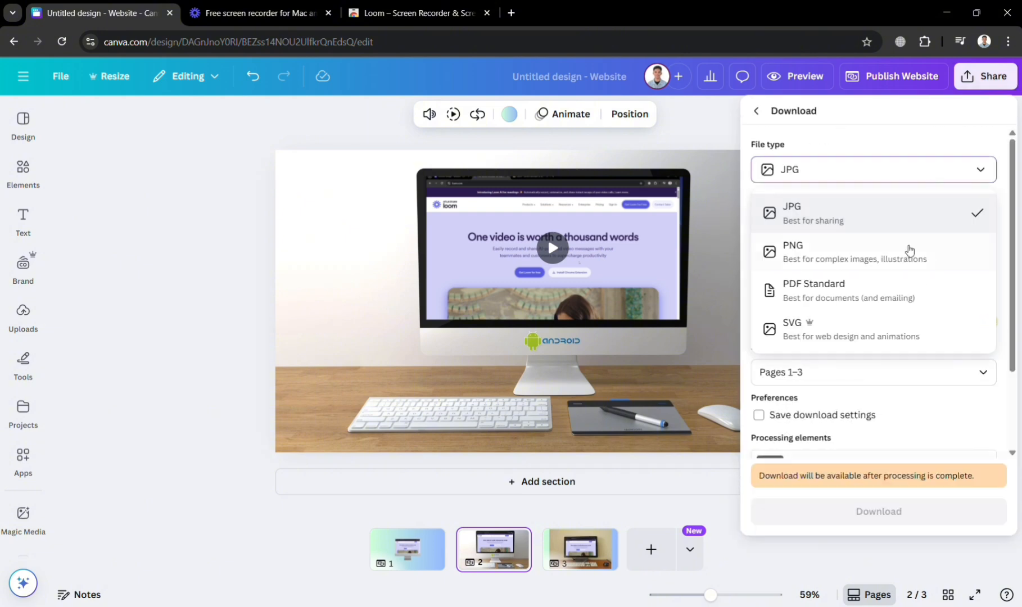
left_click(907, 380)
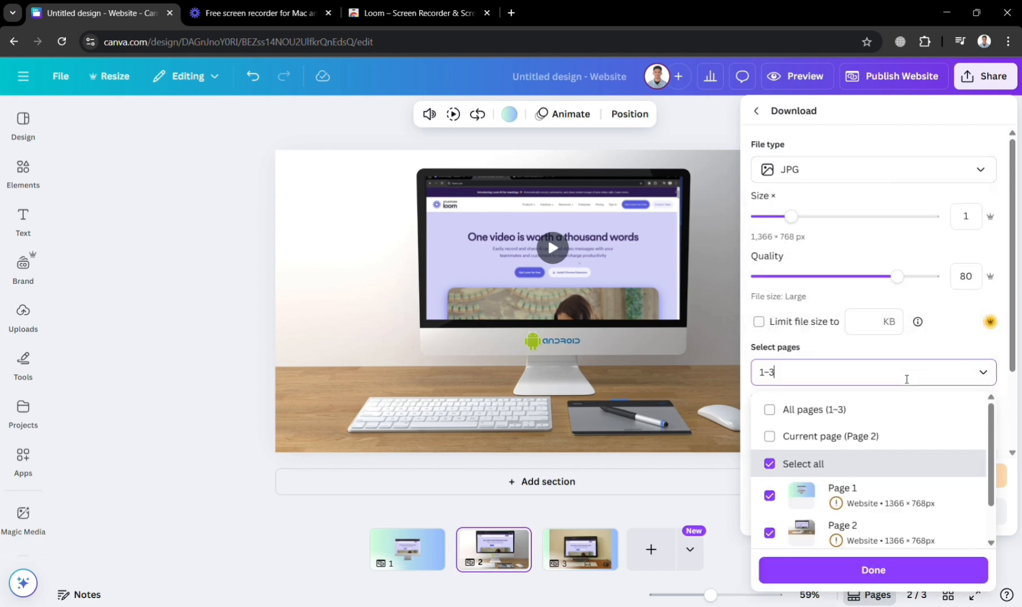
scroll(907, 379, "down", 2)
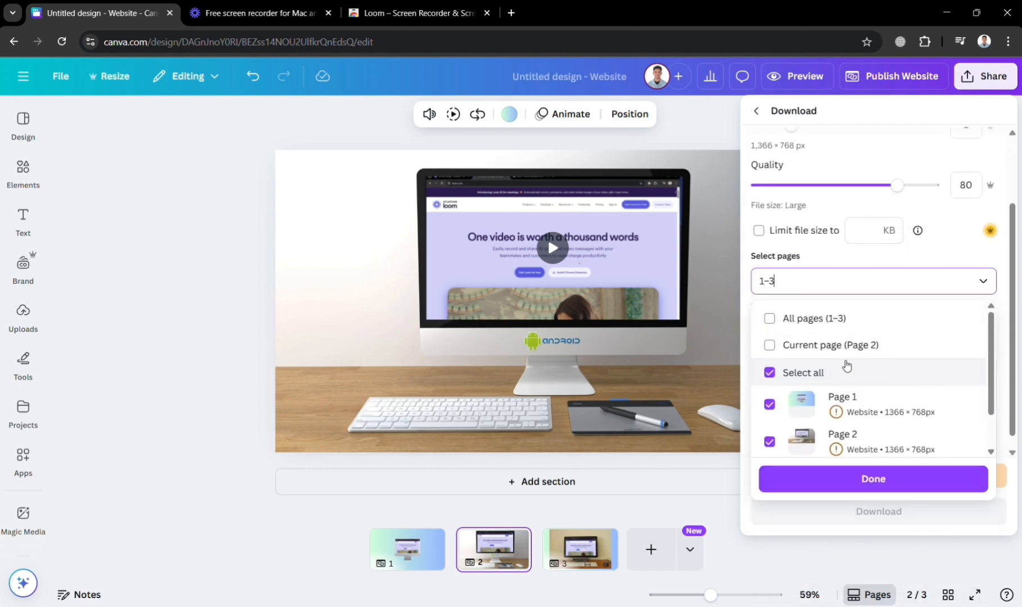
left_click(835, 346)
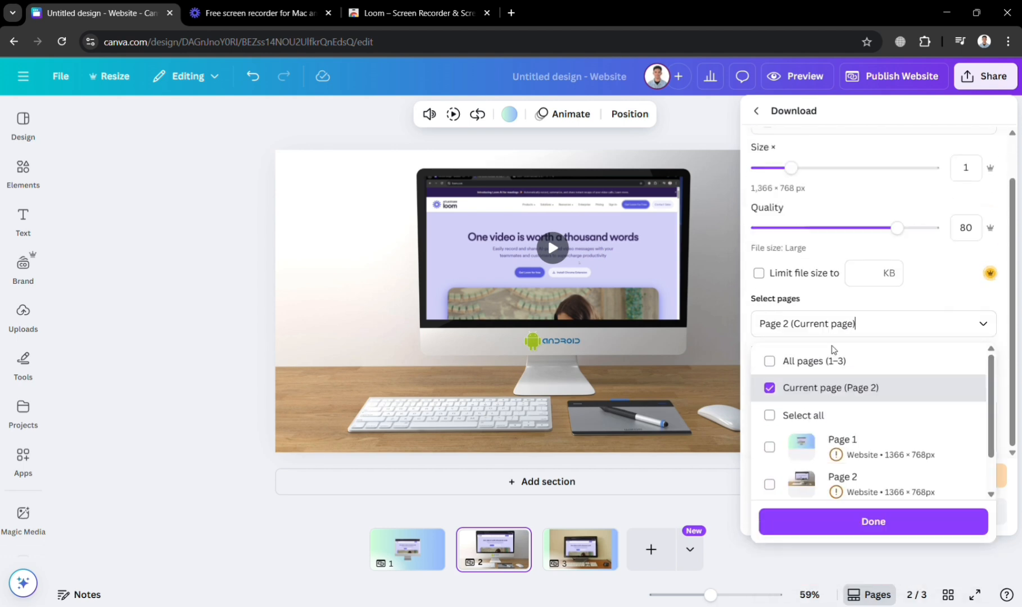
scroll(807, 280, "up", 1)
- Check the file types offered for the second page and the elements still being processed for download
left_click(854, 158)
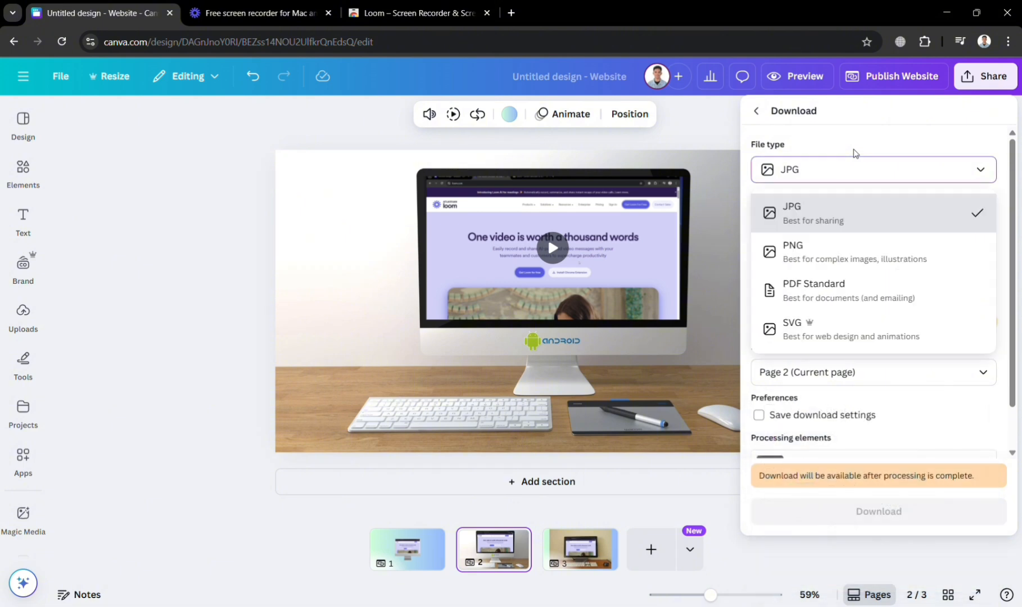
left_click(886, 121)
scroll(910, 399, "down", 1)
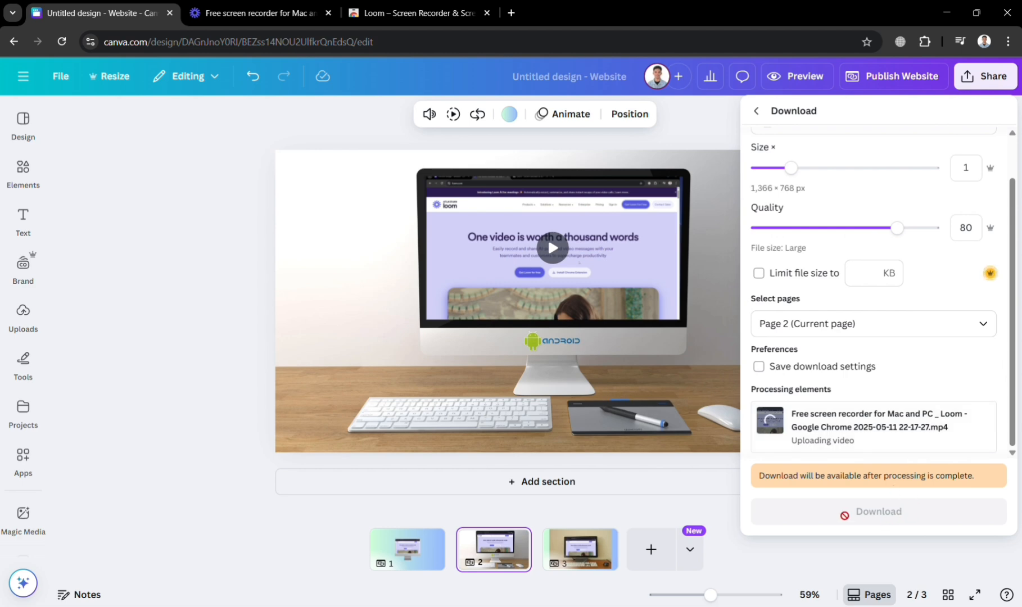
- Leave the download settings and look over all further ways to share, save and publish the design
left_click(757, 111)
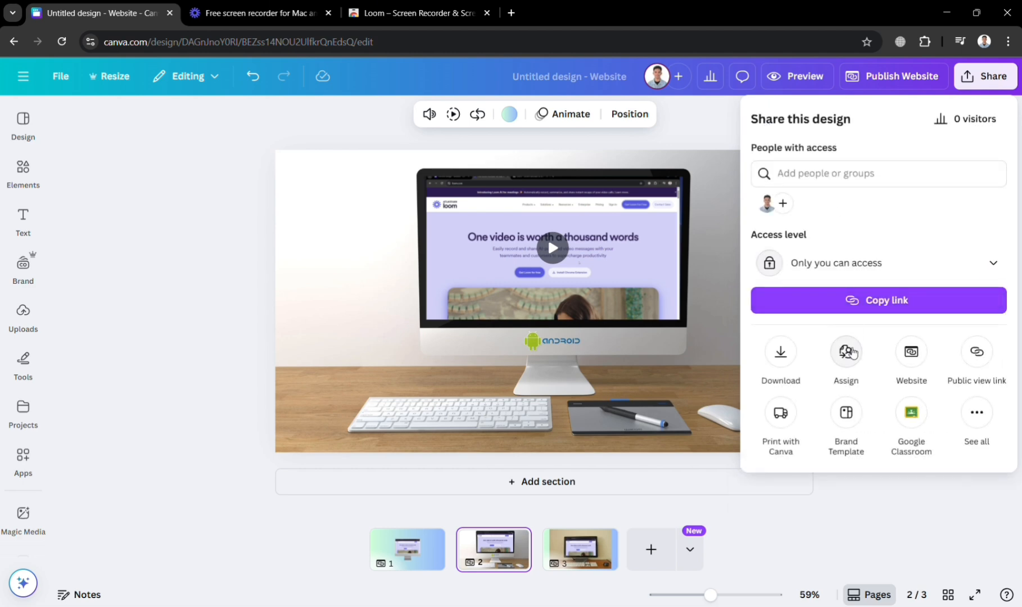
left_click(978, 416)
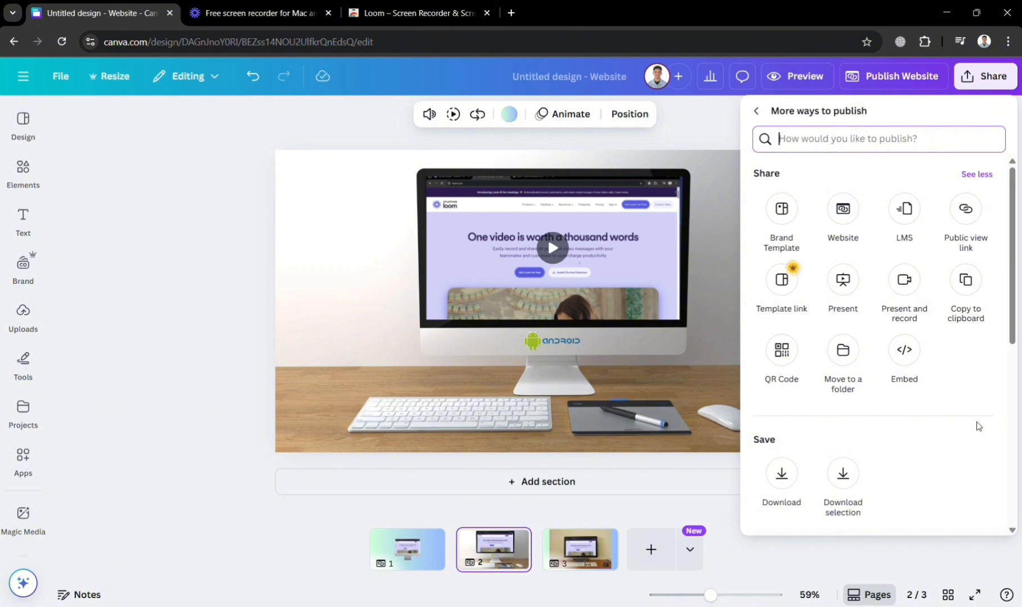
scroll(843, 478, "down", 5)
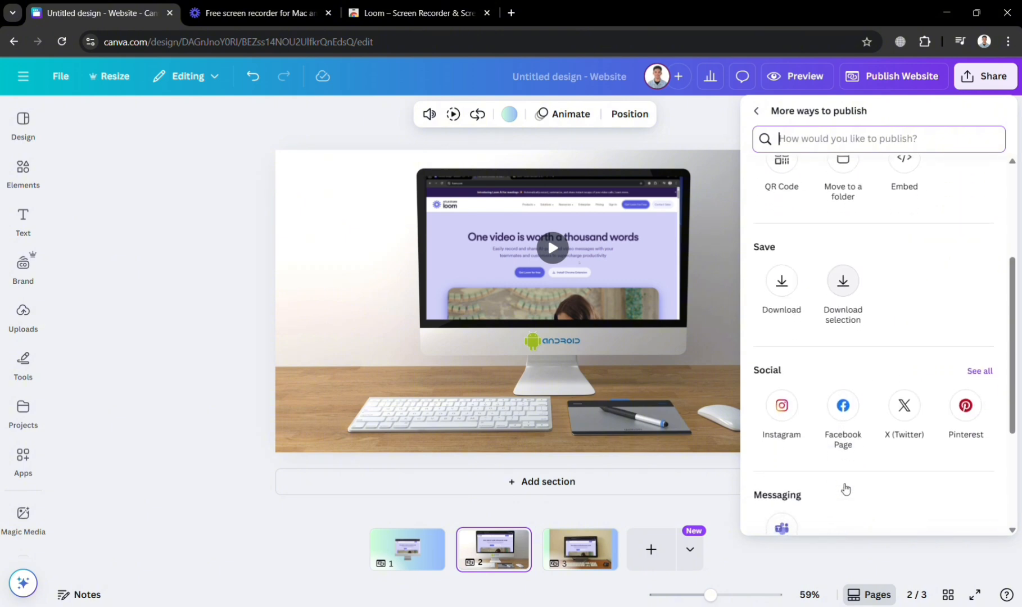
scroll(842, 488, "down", 2)
scroll(842, 488, "up", 7)
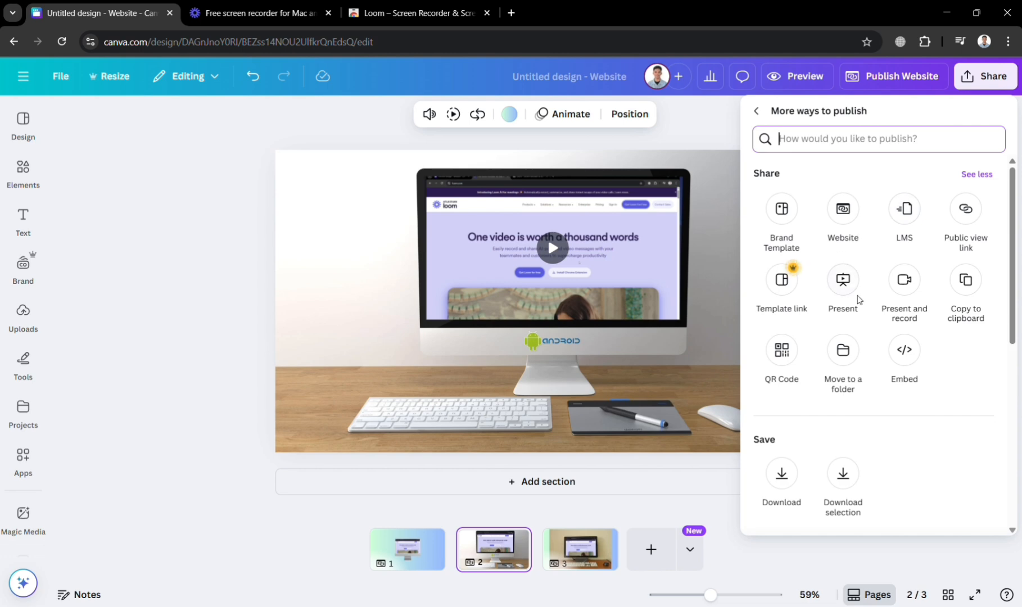
- Read the instructions for downloading a selection, go back and choose the regular download option
left_click(849, 475)
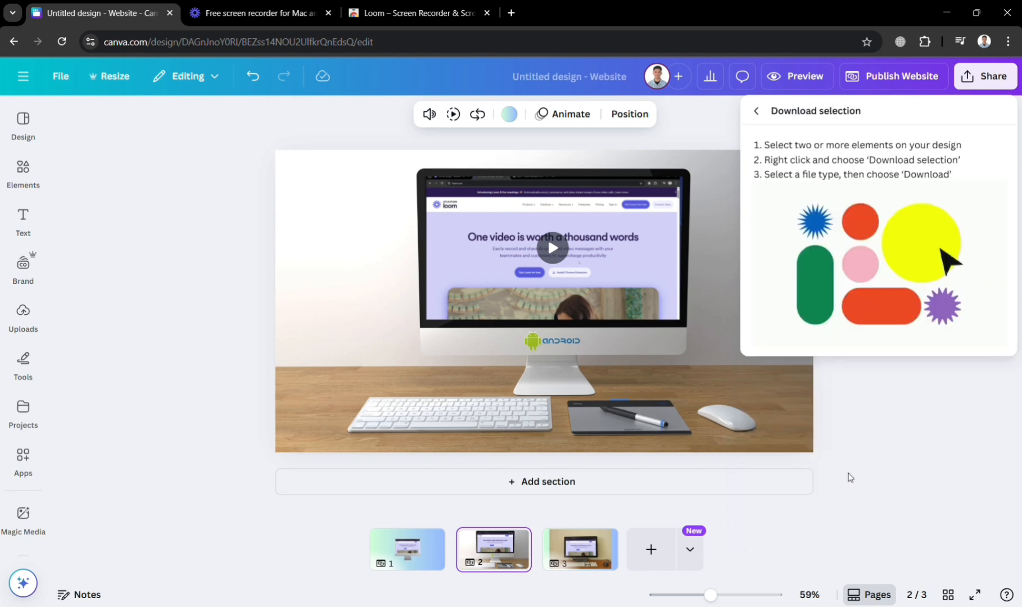
left_click(757, 110)
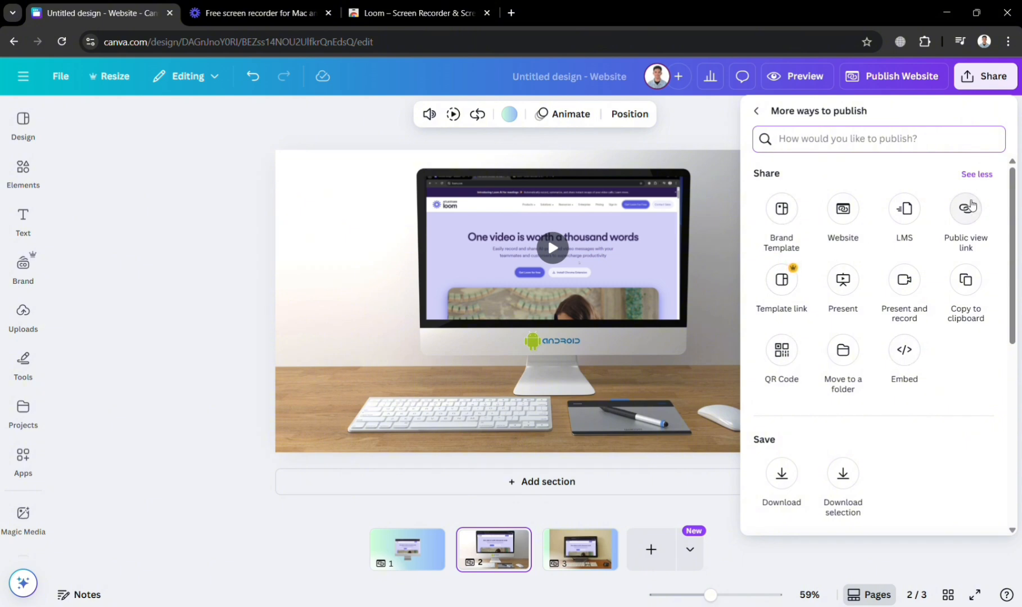
left_click(782, 474)
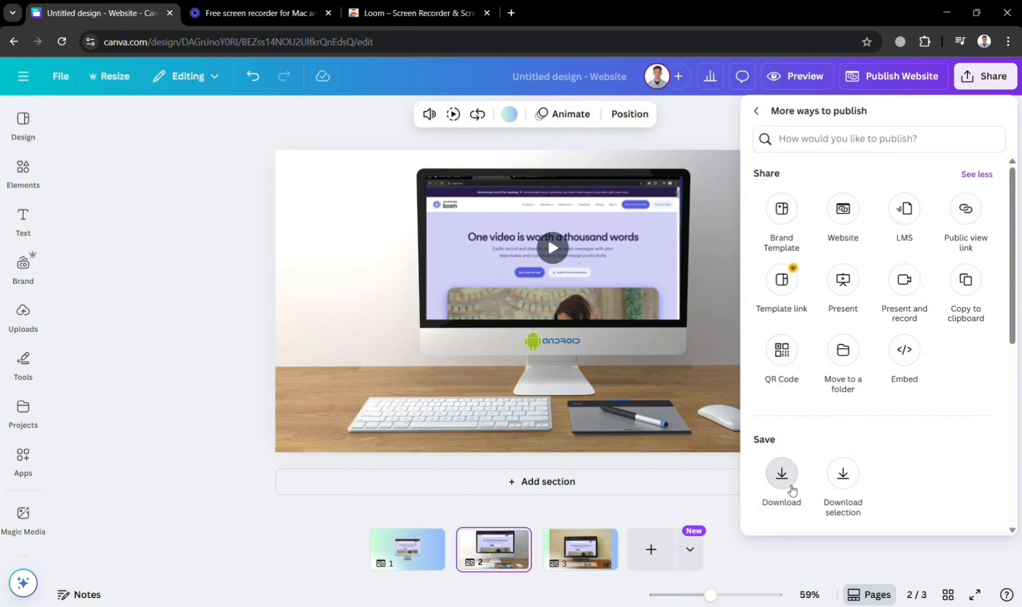